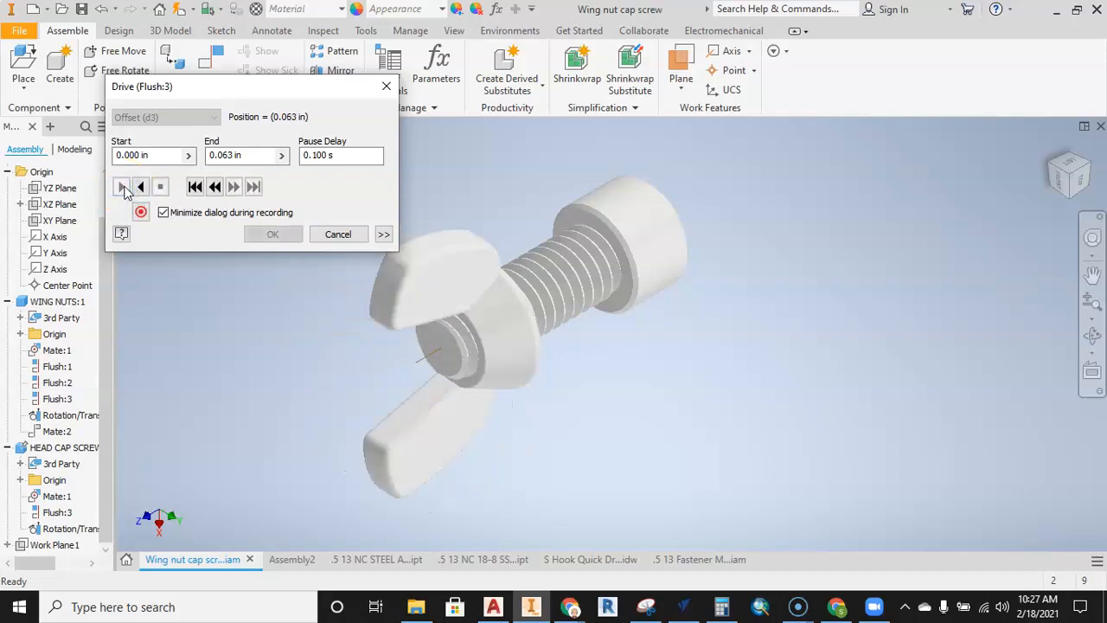
Cancel driving the Flush:3 constraint and clear the selection in the wing nut cap screw assembly
click(336, 236)
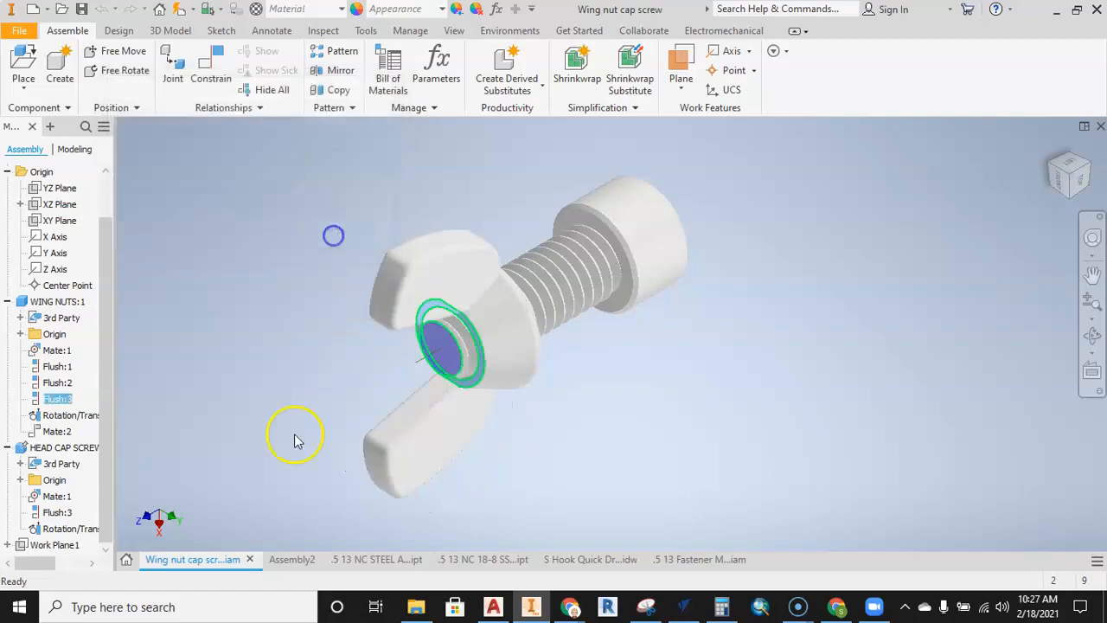
click(223, 251)
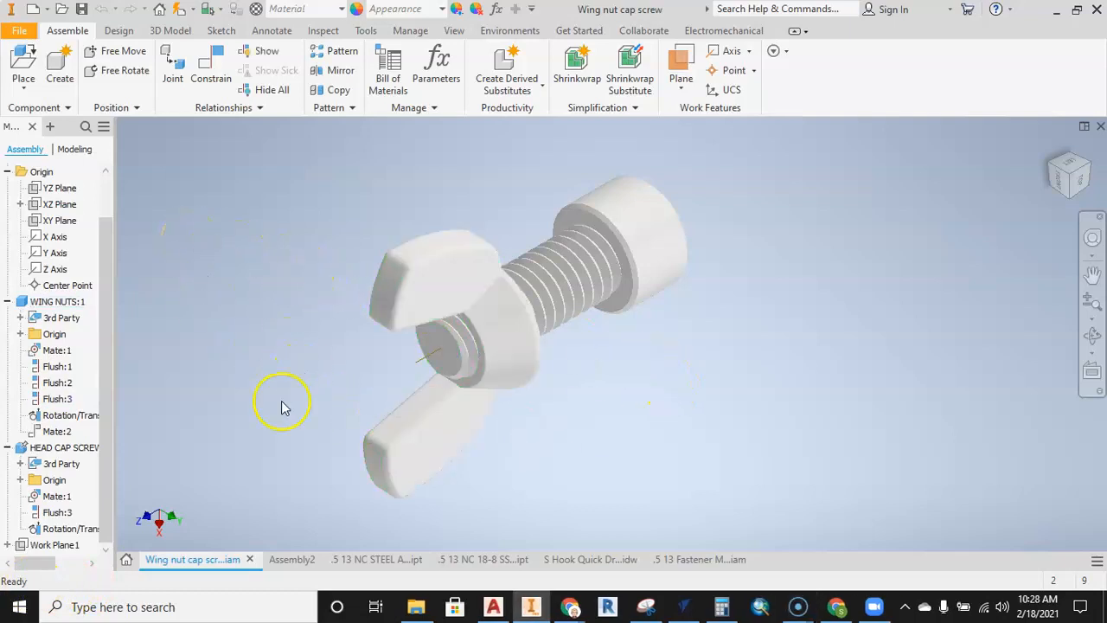
Examine the .5 13 NC steel wing-head thumb screw and 18-8 SS wing nut parts from several angles
click(467, 558)
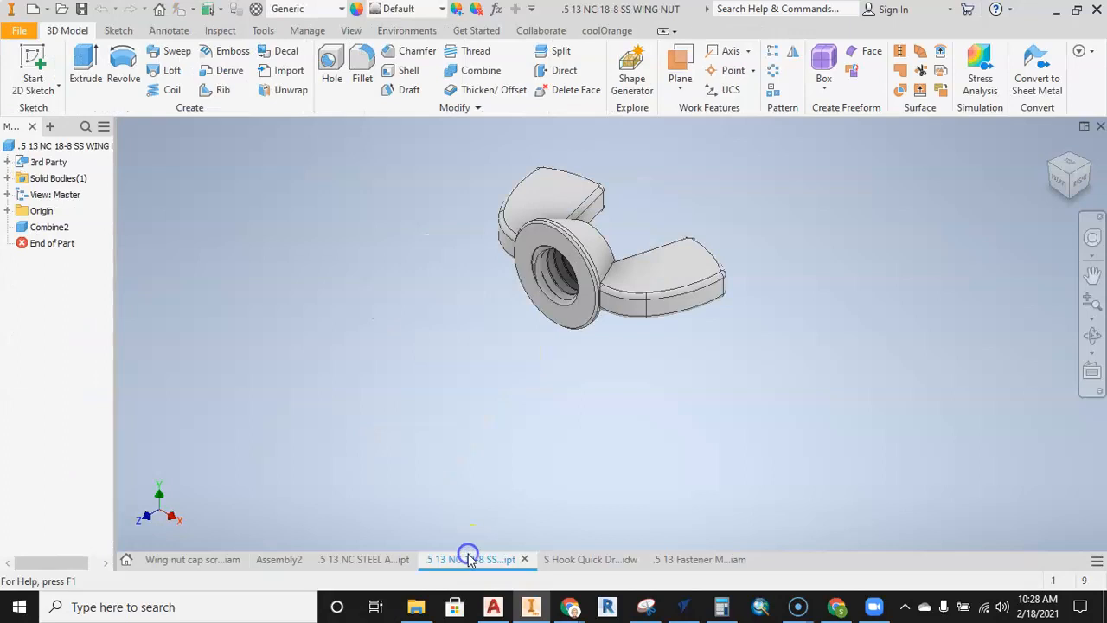
click(345, 559)
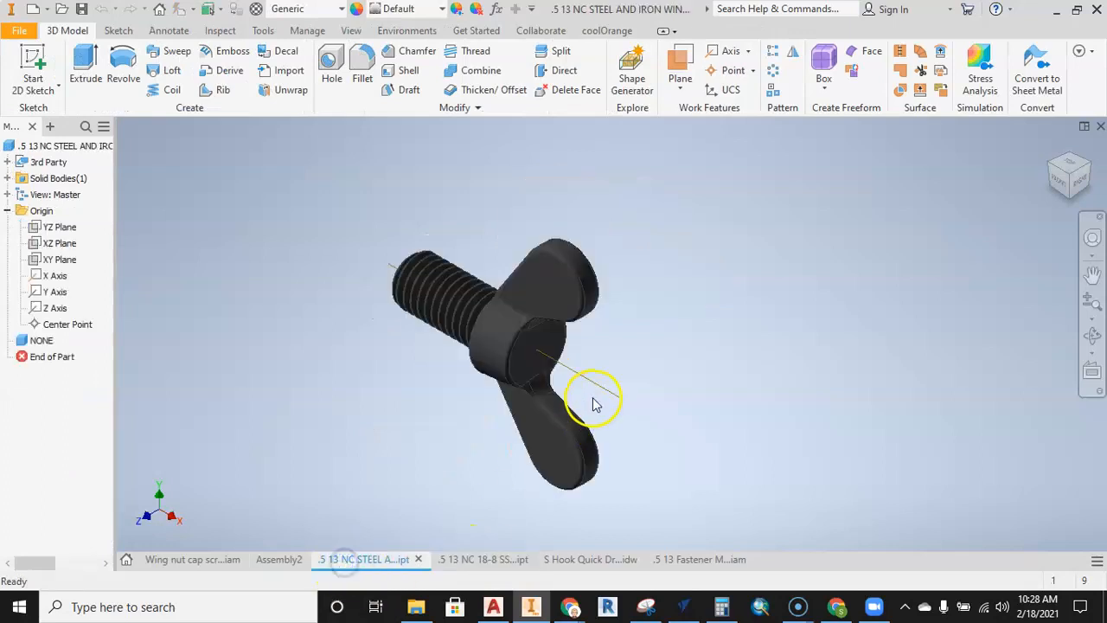
middle_drag(642, 367, 674, 363)
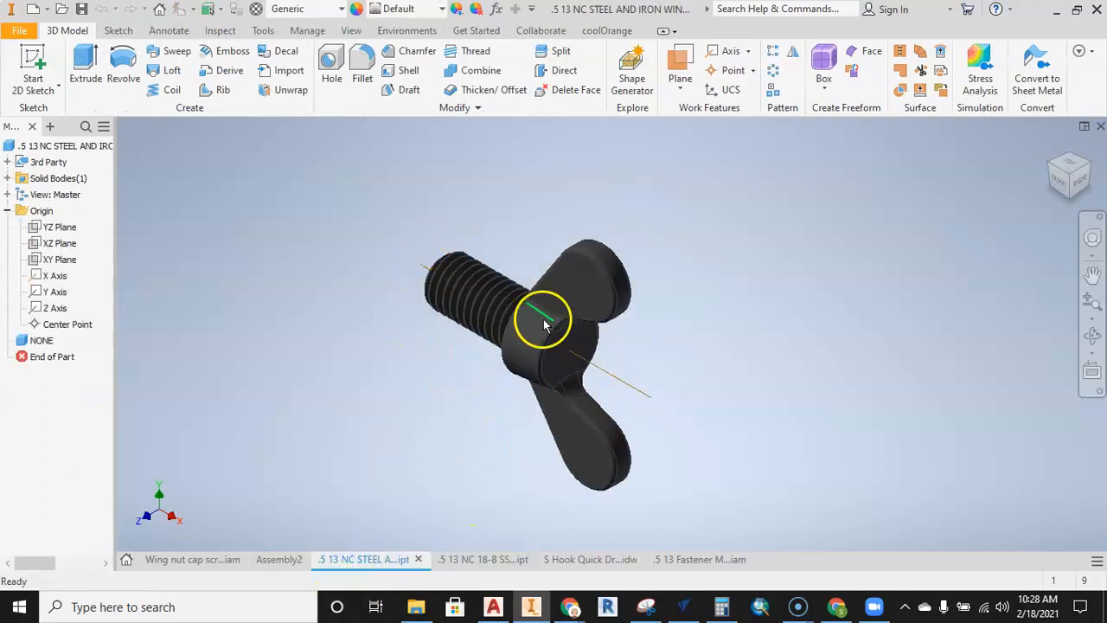
shift+middle_drag(609, 350, 734, 234)
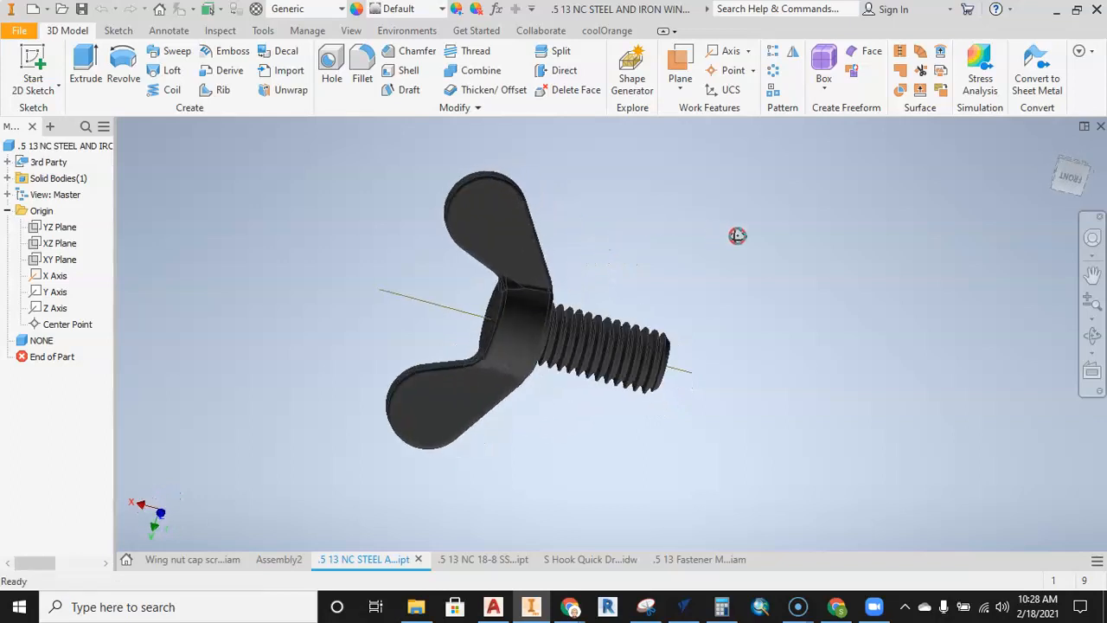
scroll(566, 303, up, 4)
scroll(582, 309, down, 3)
shift+middle_drag(620, 303, 354, 278)
click(487, 559)
shift+middle_drag(548, 271, 533, 324)
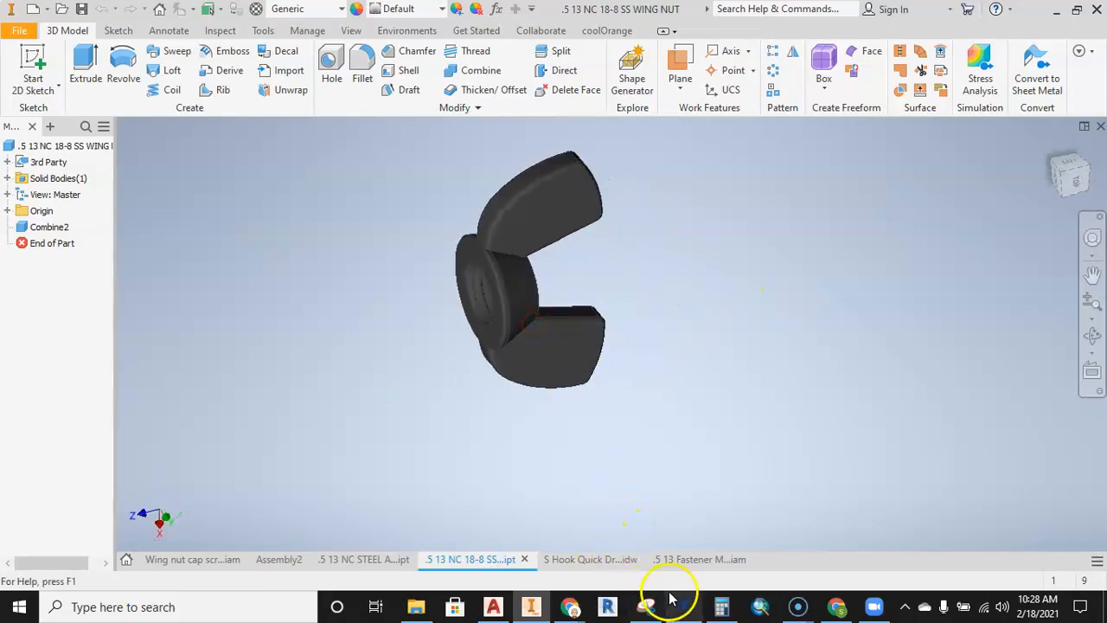
Create a new assembly from the English Standard (in).iam template
click(20, 32)
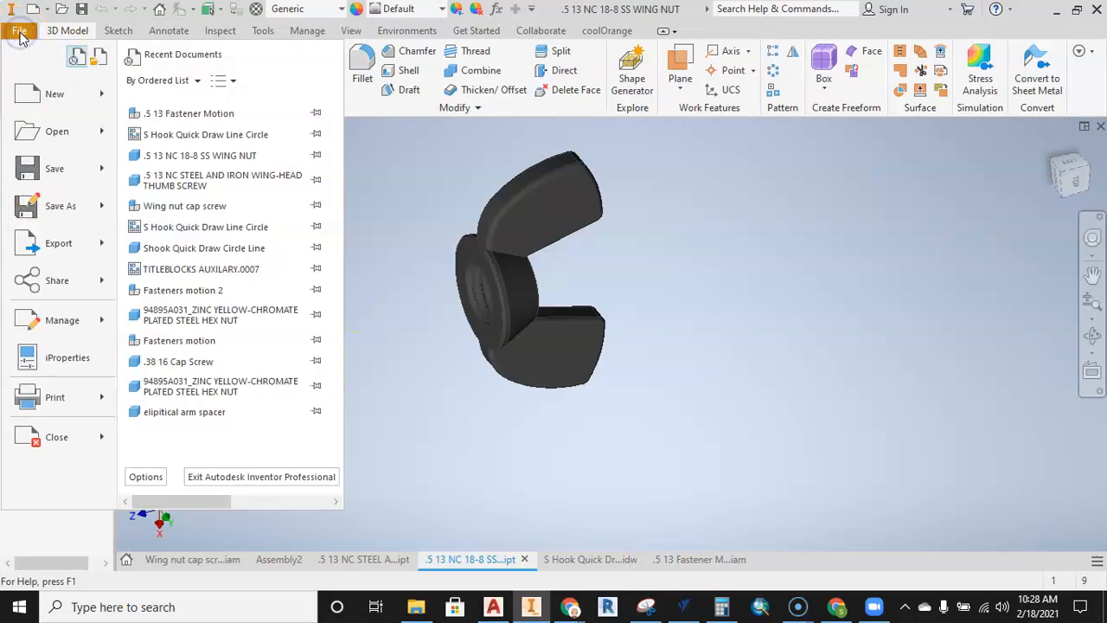
click(43, 93)
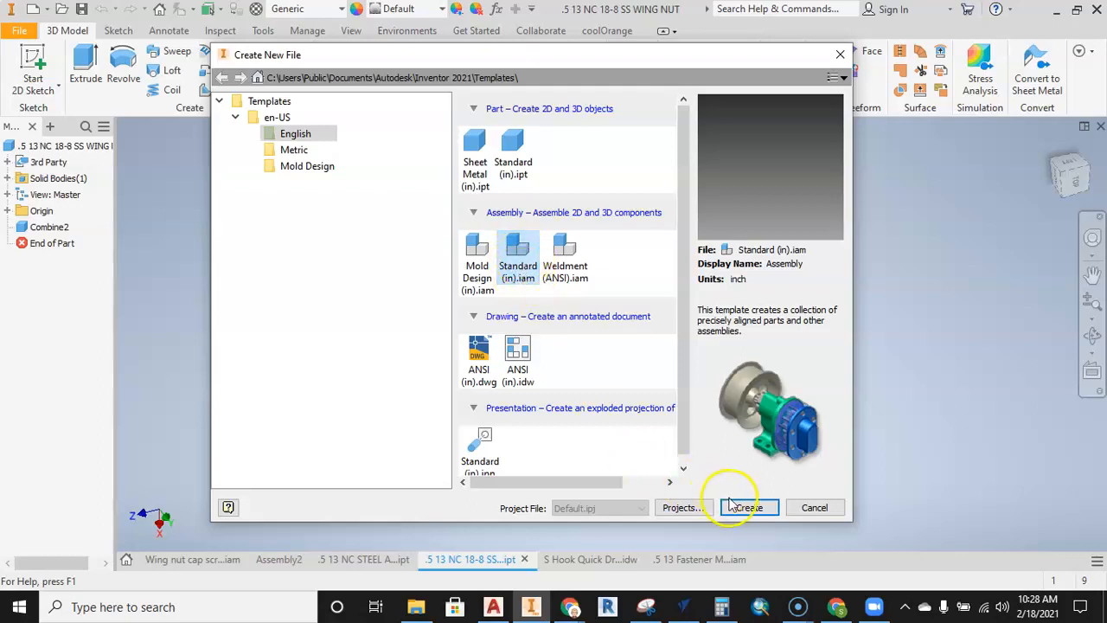
click(747, 507)
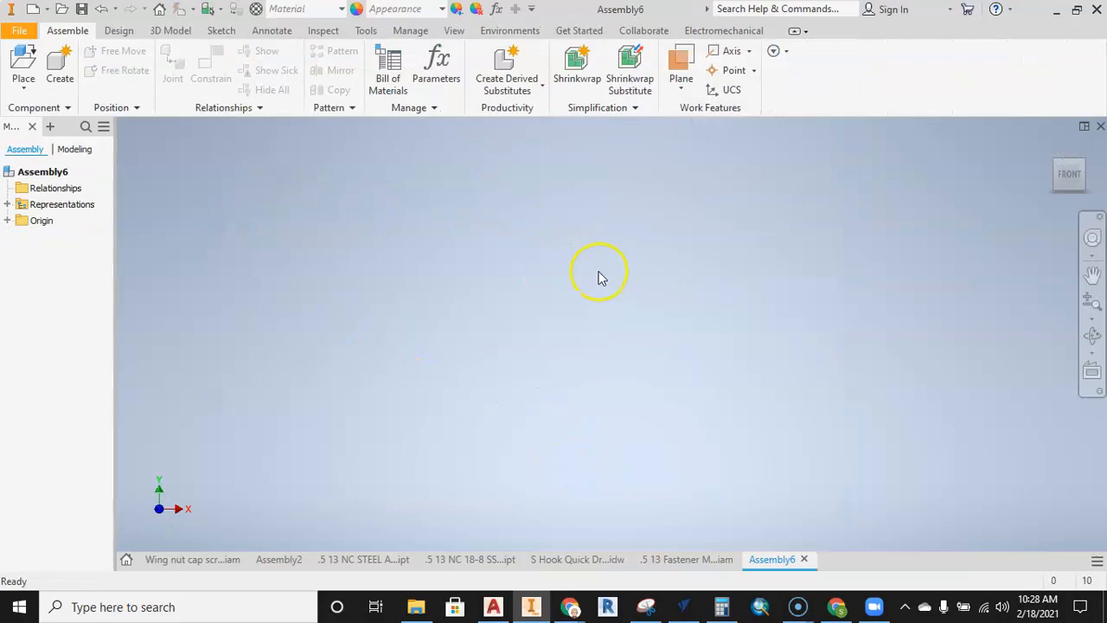
Place one .5 13 NC 18-8 SS WING NUT and one .5 13 NC STEEL AND IRON WING-HEAD THUMB SCREW in the assembly
click(23, 85)
click(26, 121)
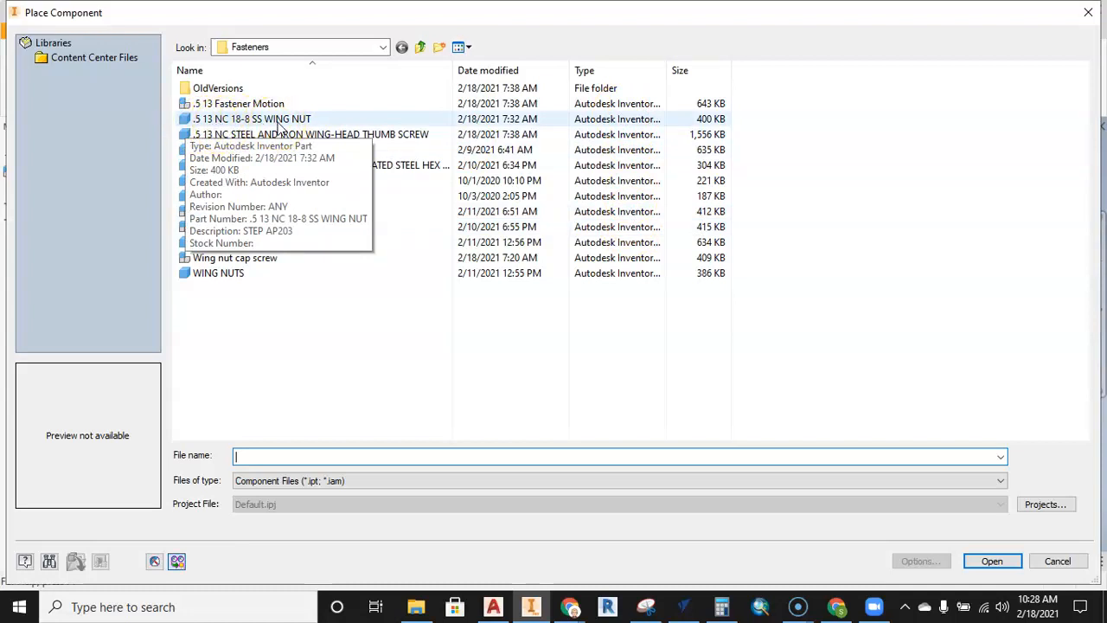
click(278, 122)
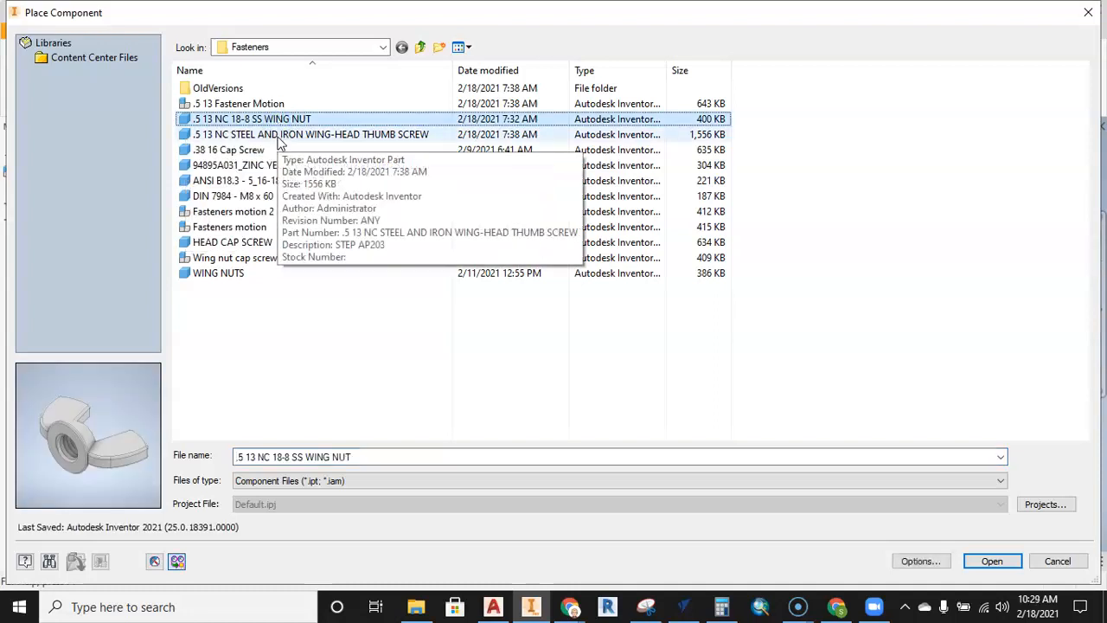
ctrl+click(278, 137)
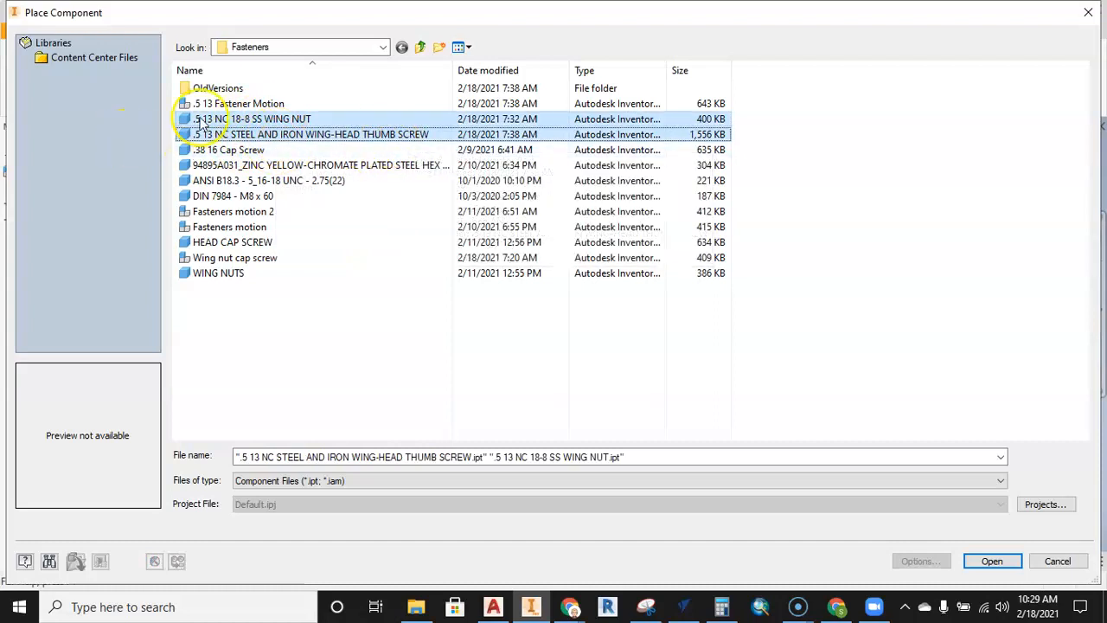
click(991, 562)
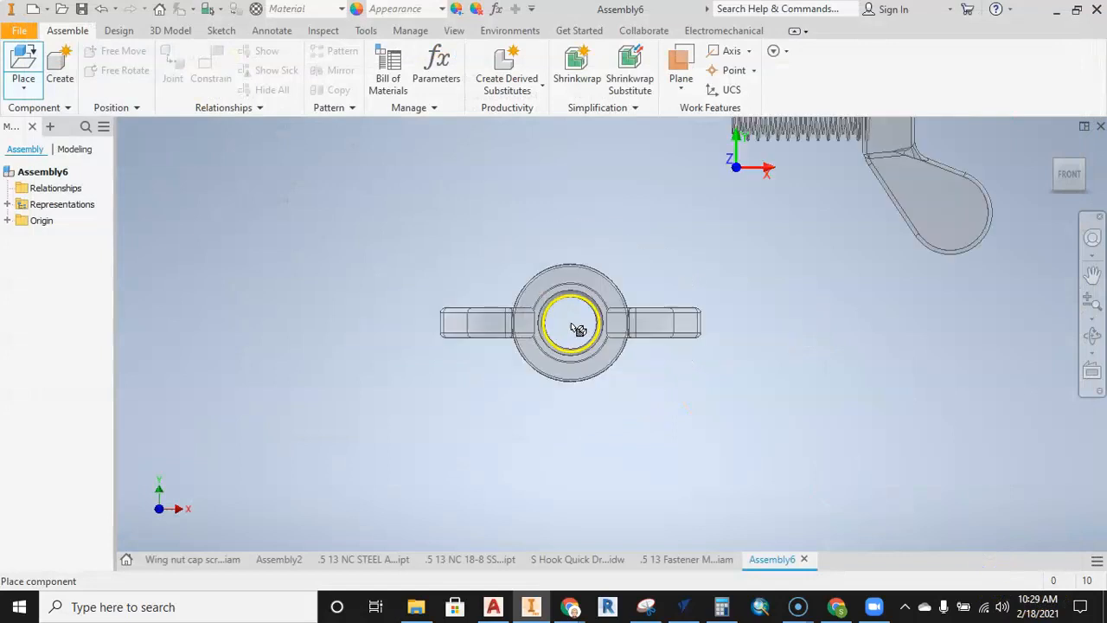
click(509, 392)
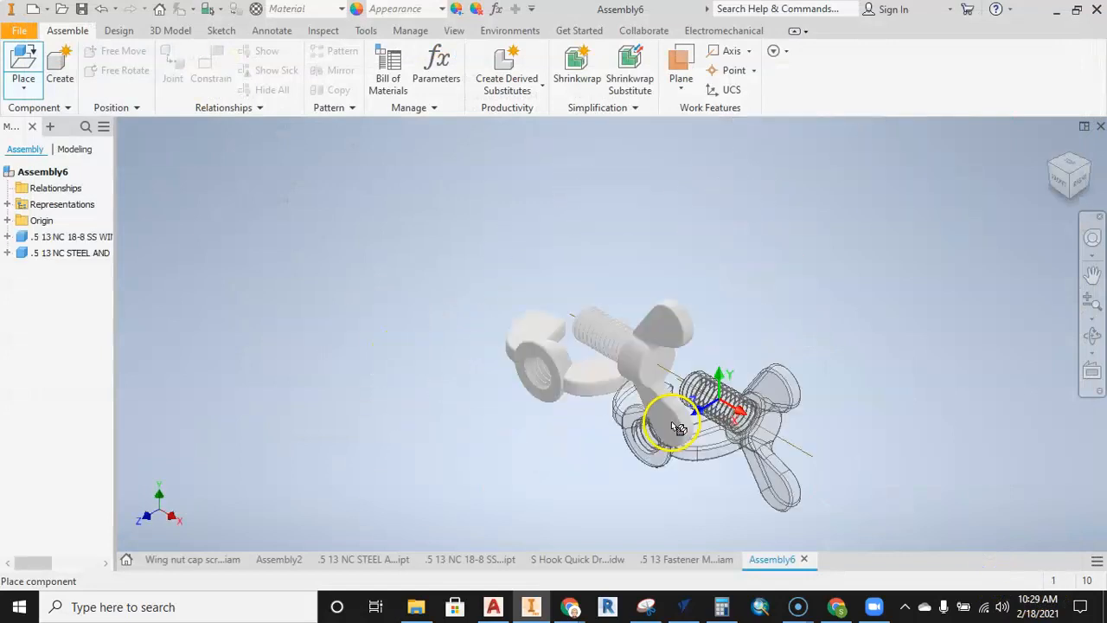
key(Escape)
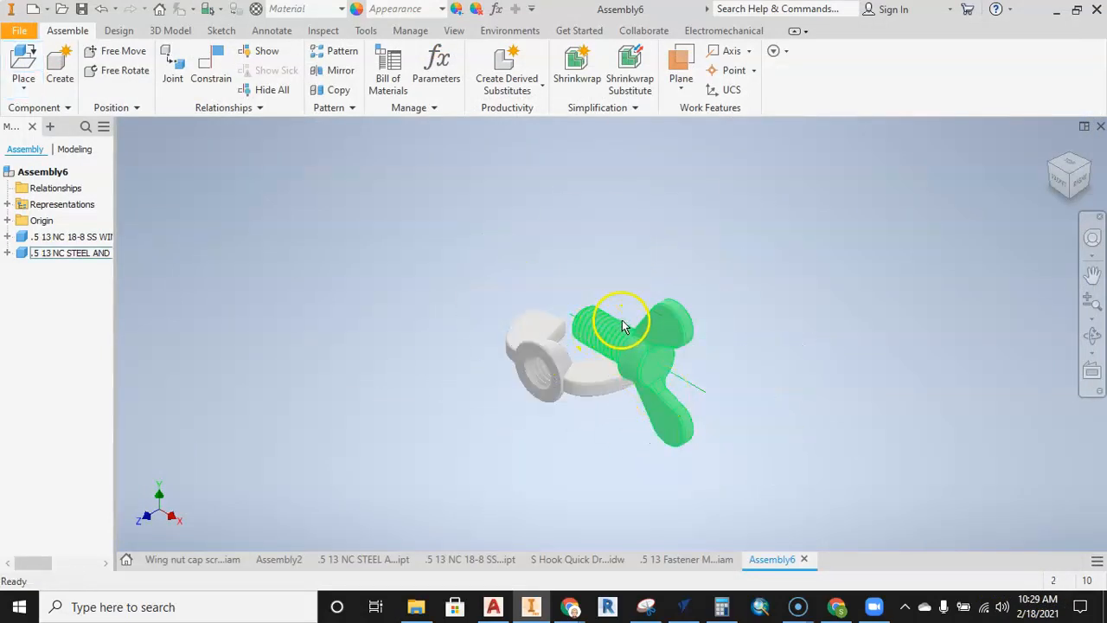
Move the thumb screw clear of the wing nut and check both parts from the front and left views
shift+middle_drag(680, 358, 787, 320)
shift+middle_drag(765, 275, 709, 358)
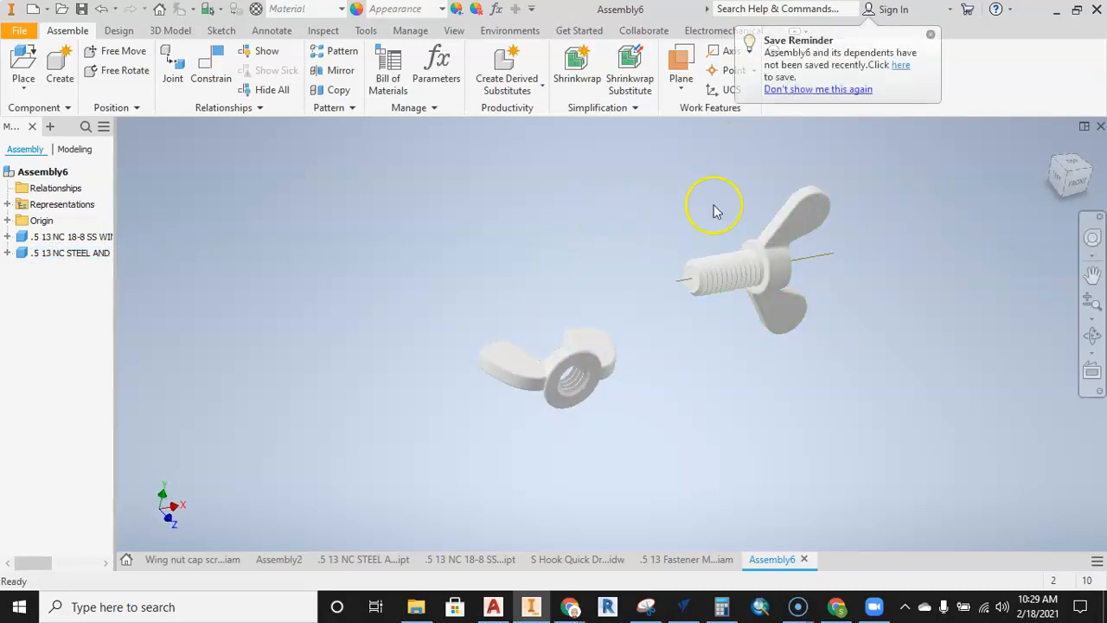
click(1072, 184)
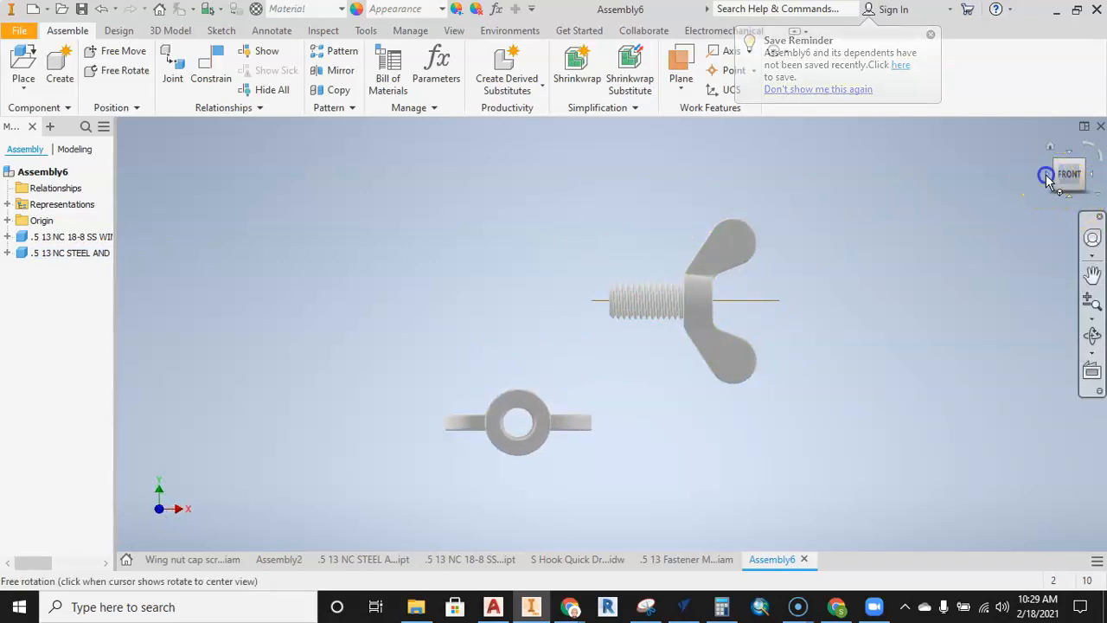
click(1046, 177)
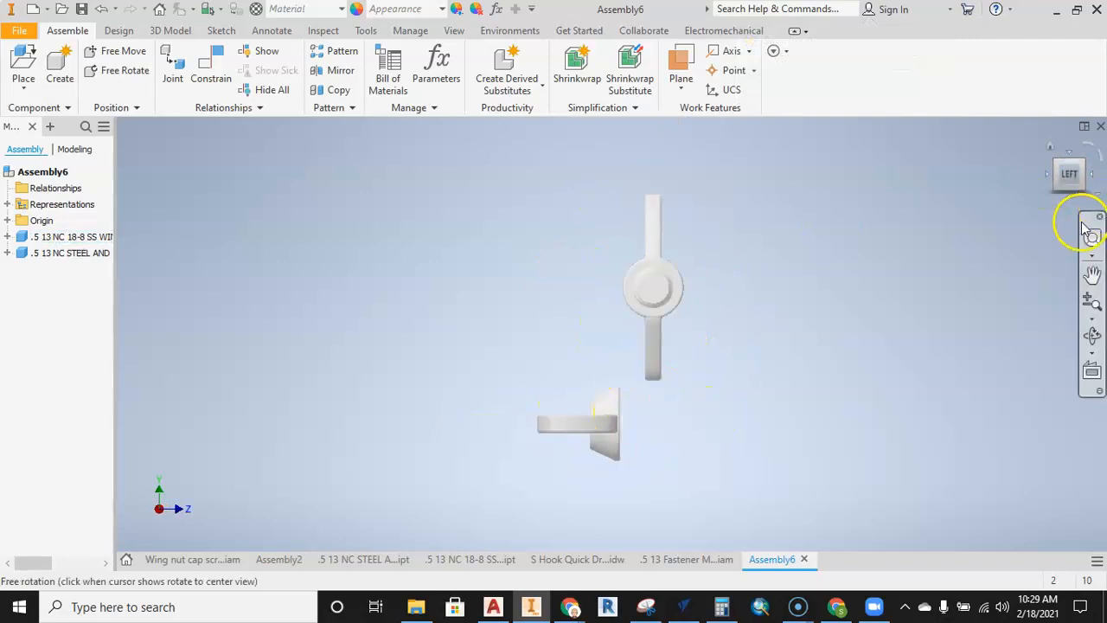
click(1082, 164)
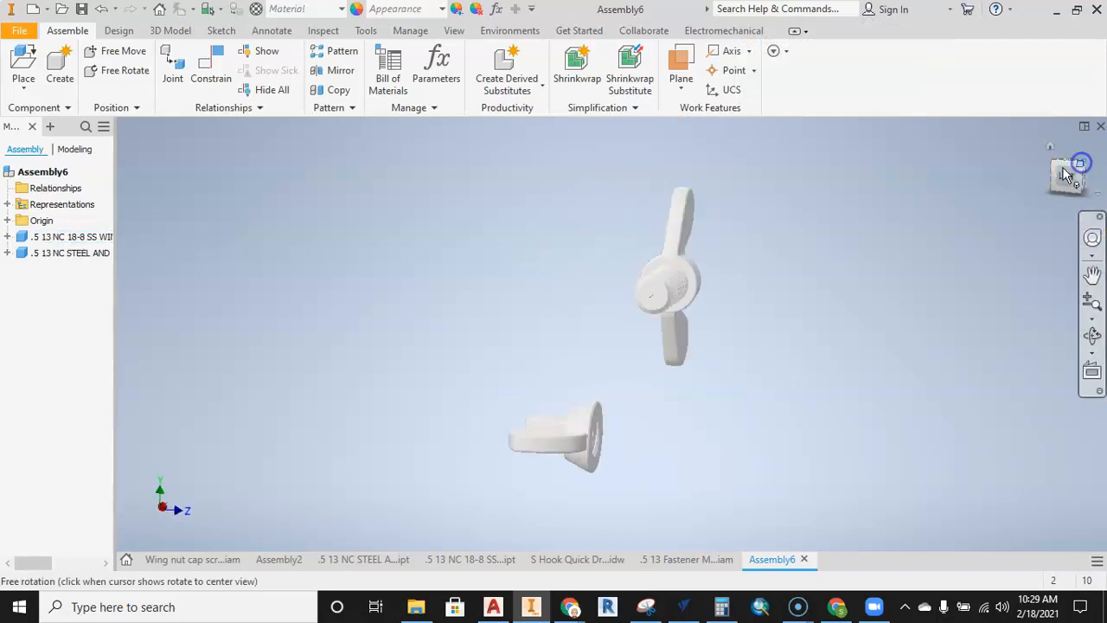
middle_drag(498, 269, 452, 269)
click(705, 284)
drag(666, 294, 538, 327)
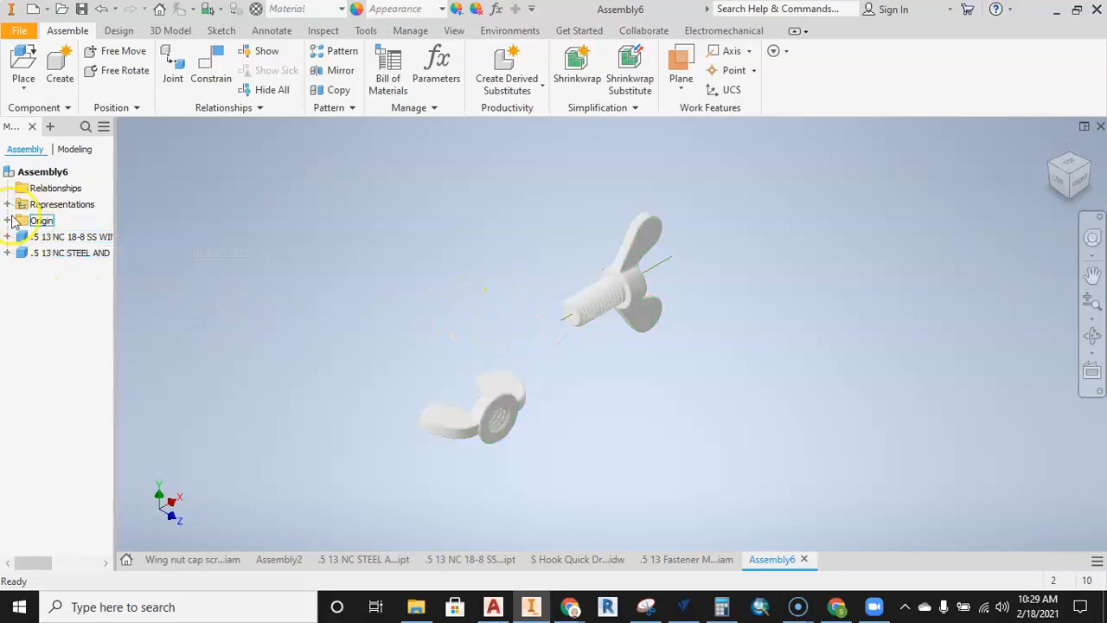
Make the assembly's origin XY Plane visible
click(8, 220)
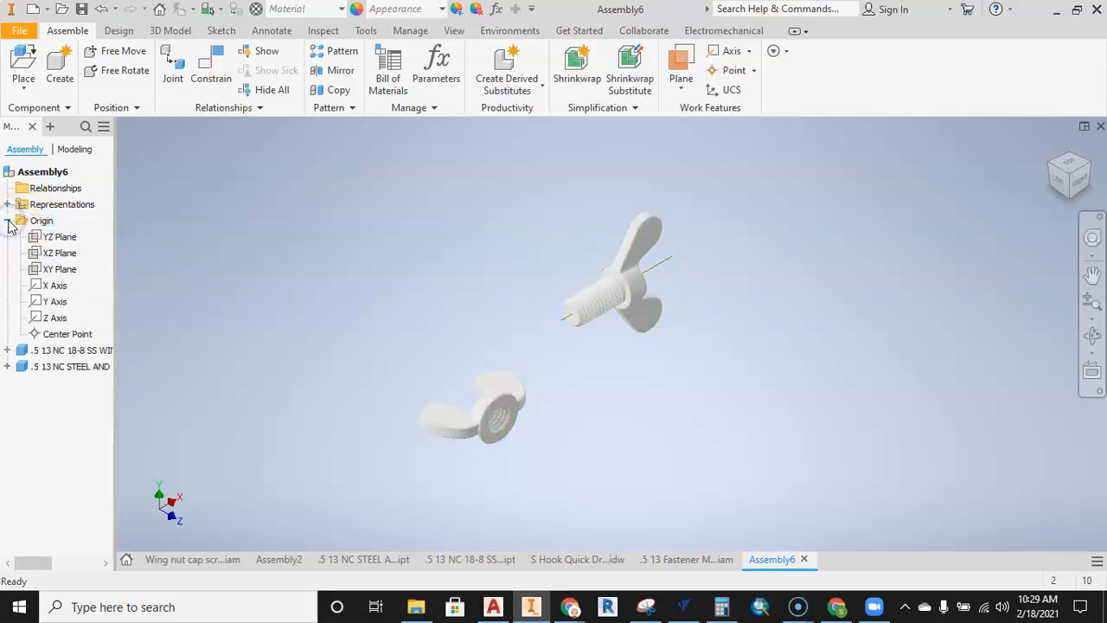
click(60, 270)
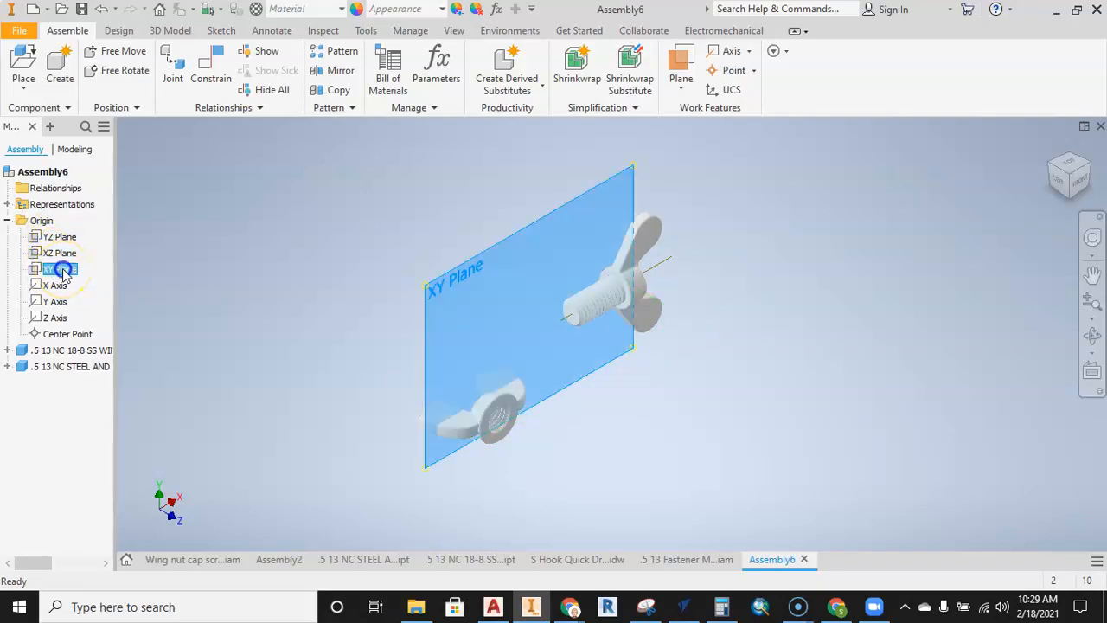
right_click(61, 270)
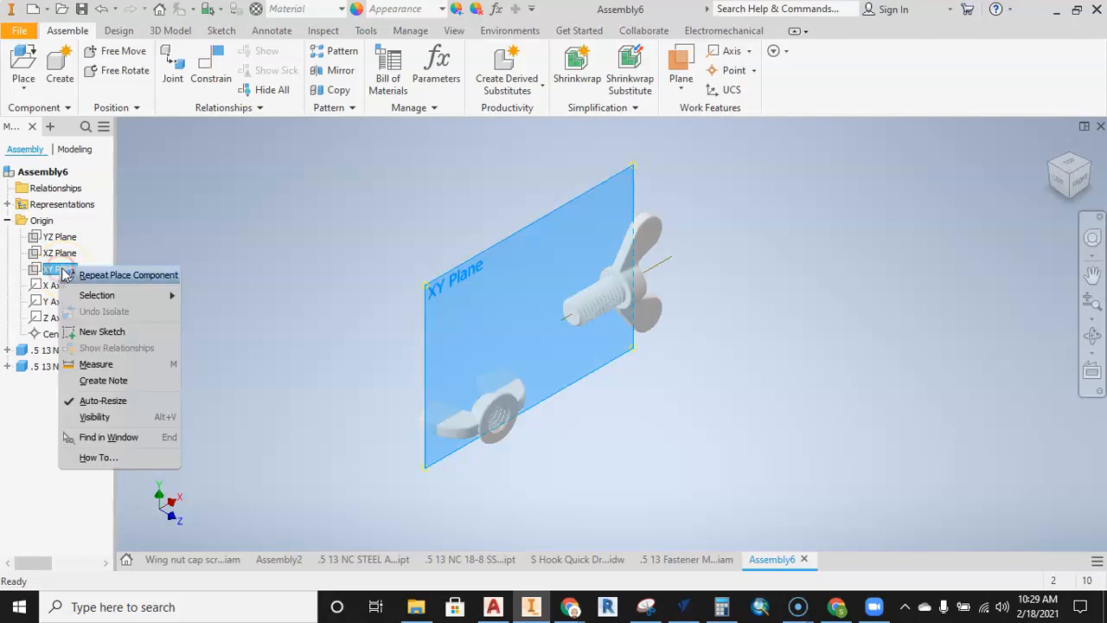
click(124, 419)
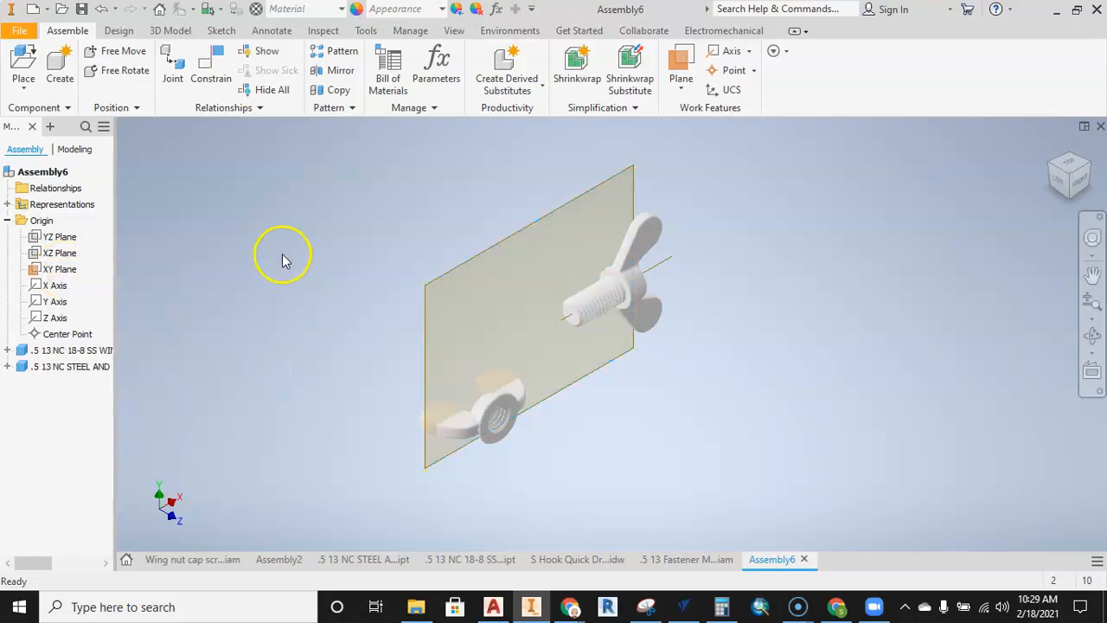
Mate the flat face of the thumb screw's wing to the assembly's XY Plane with a 0.000 in offset
click(621, 256)
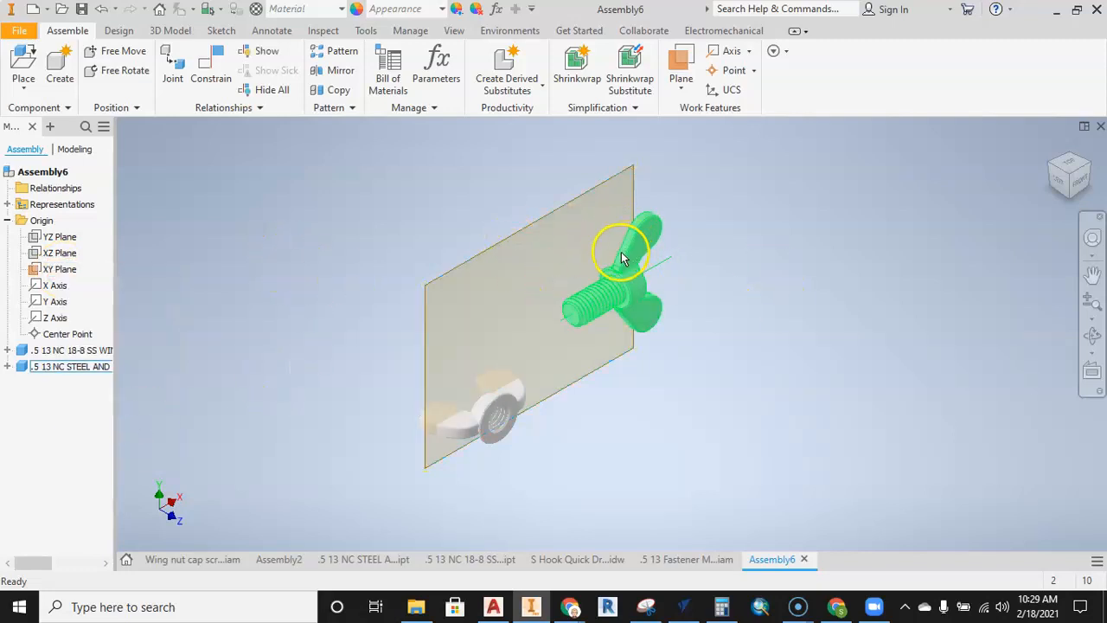
click(601, 264)
shift+middle_drag(599, 263, 683, 279)
click(628, 213)
scroll(629, 210, down, 5)
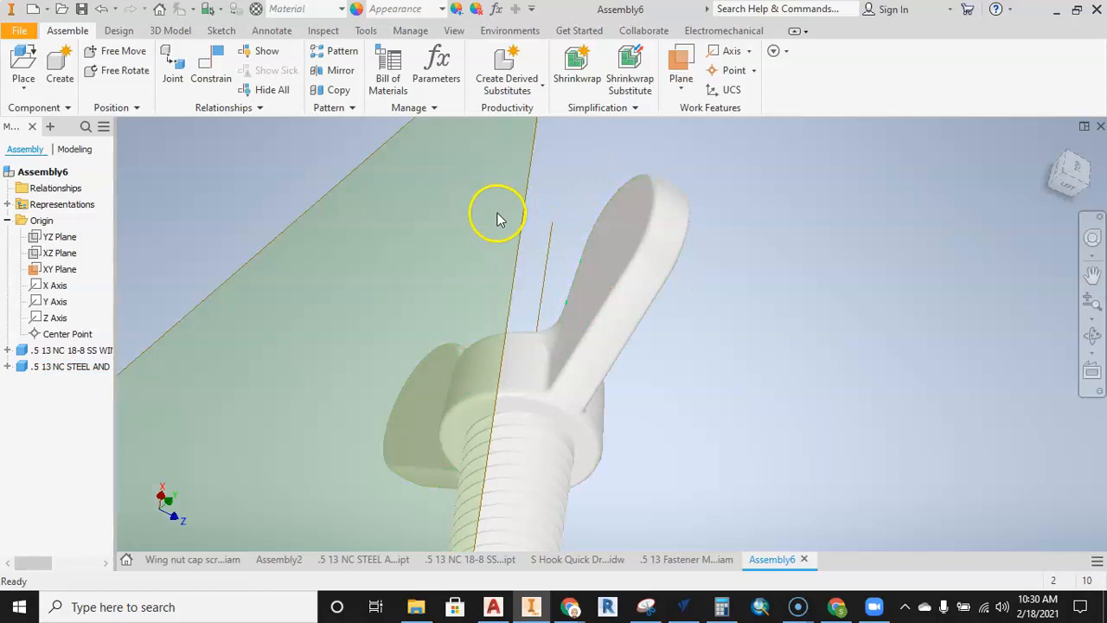
click(210, 74)
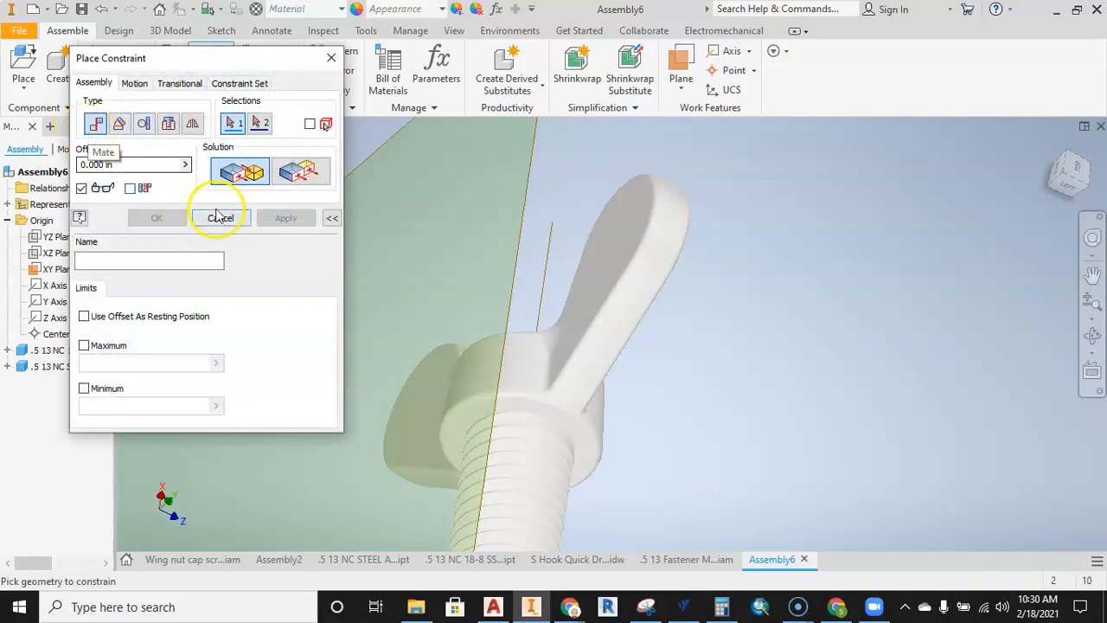
click(623, 235)
scroll(624, 245, up, 2)
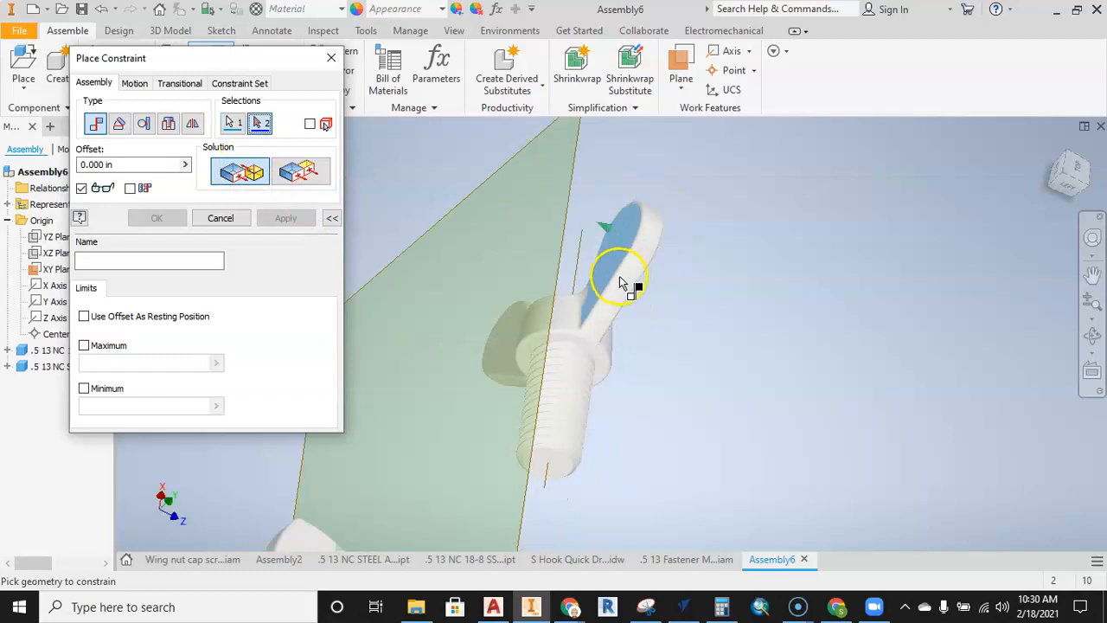
shift+middle_drag(591, 255, 501, 240)
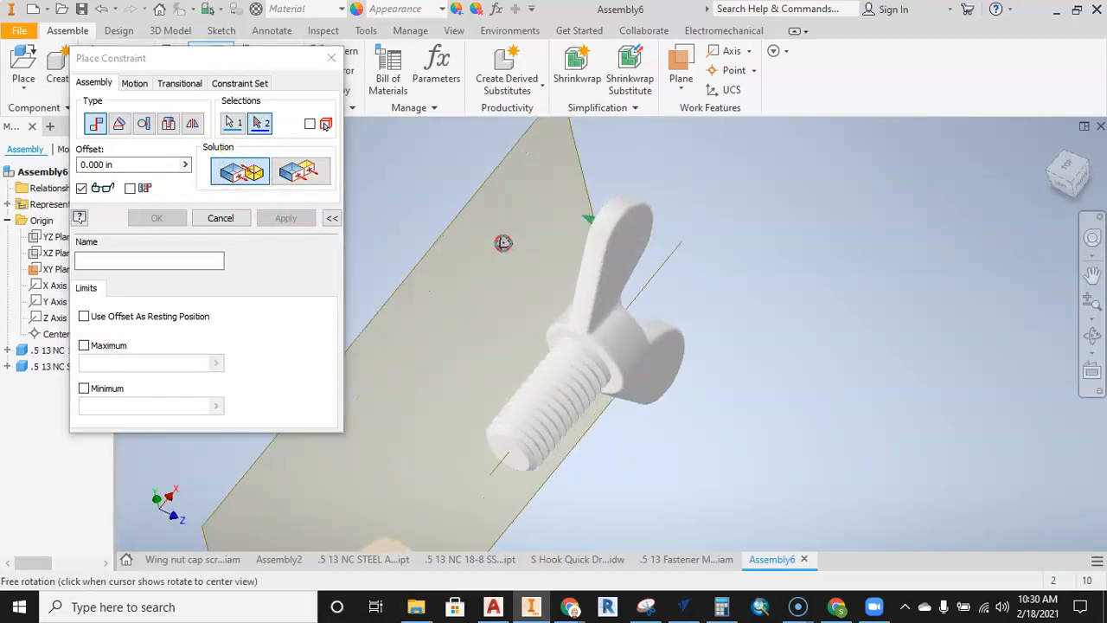
click(480, 201)
shift+middle_drag(700, 329, 683, 238)
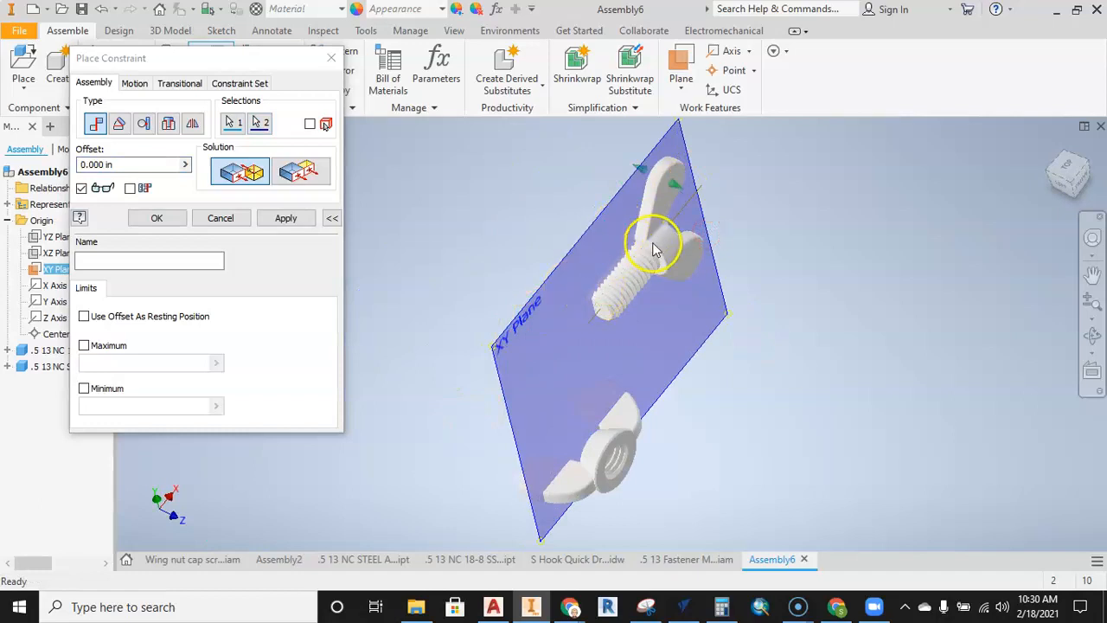
click(1062, 187)
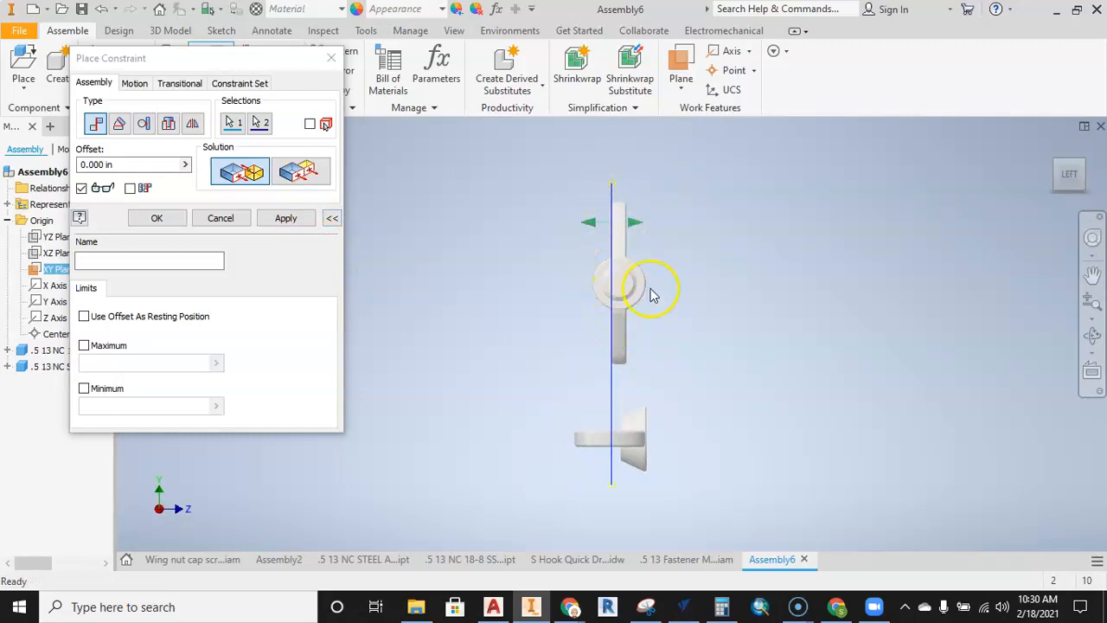
shift+middle_drag(643, 284, 552, 297)
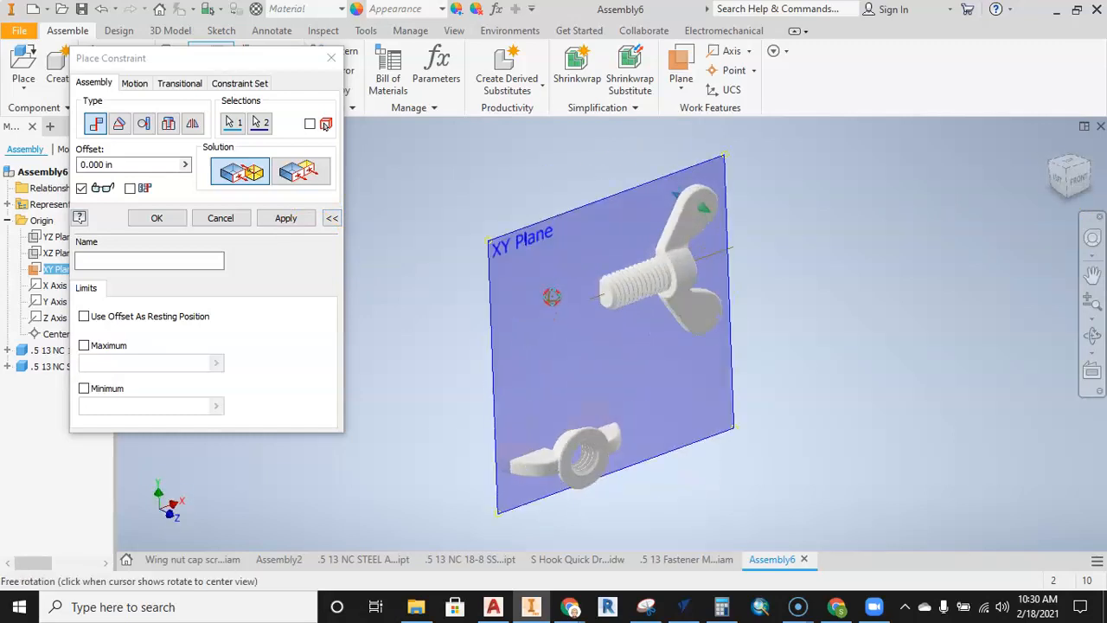
click(289, 217)
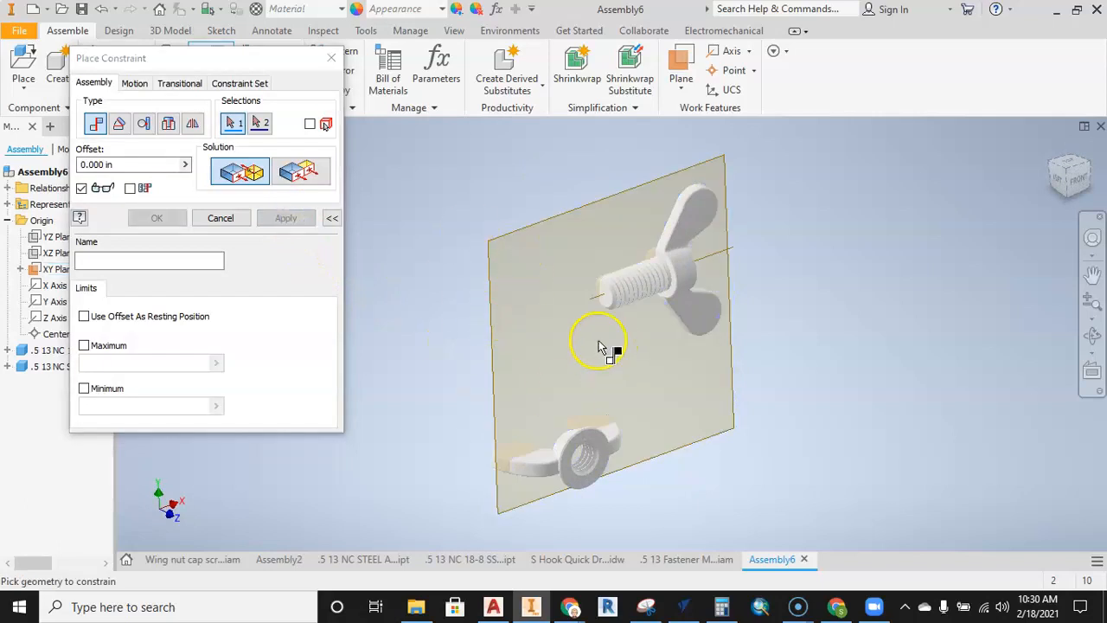
Mate the wing nut's threaded hole axis to the thumb screw's thread axis with the Opposed solution and a 0.000 in offset
scroll(544, 398, down, 3)
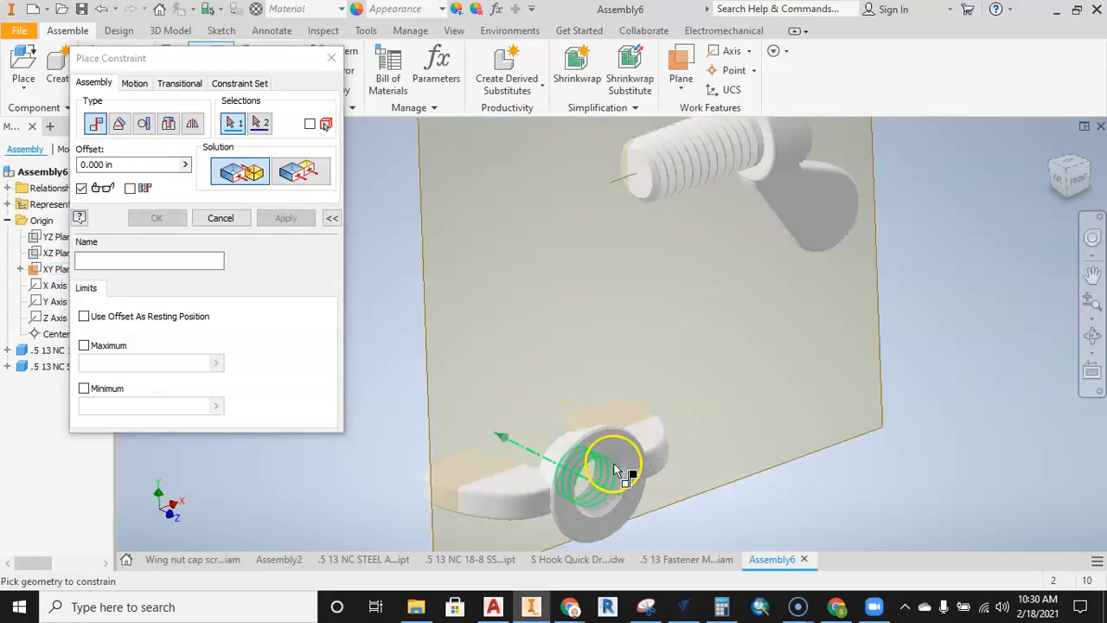
scroll(590, 492, up, 2)
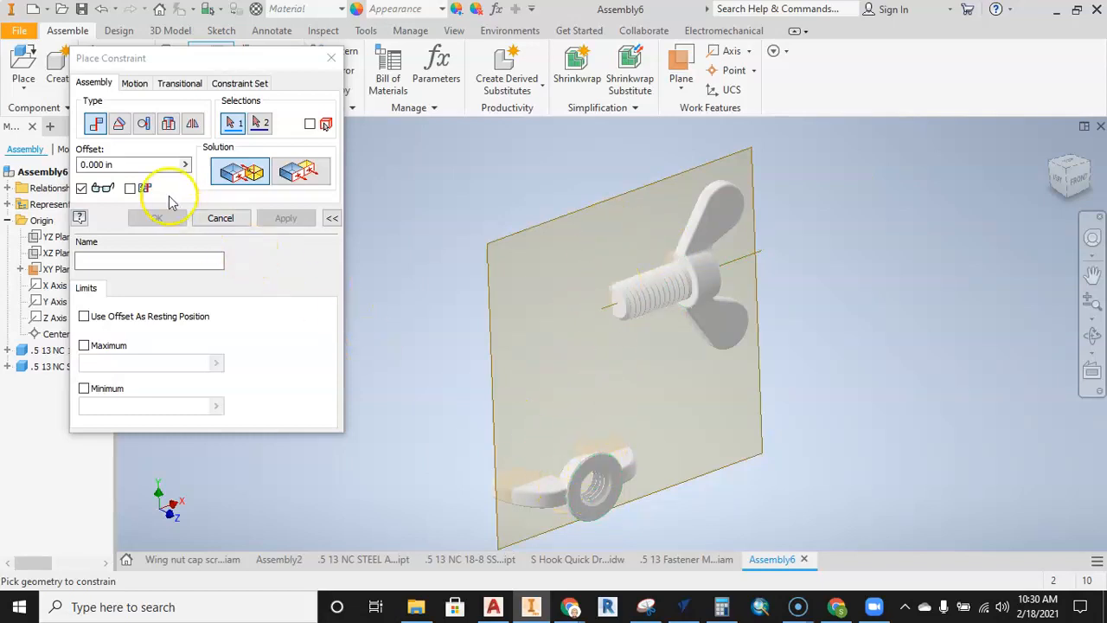
click(607, 498)
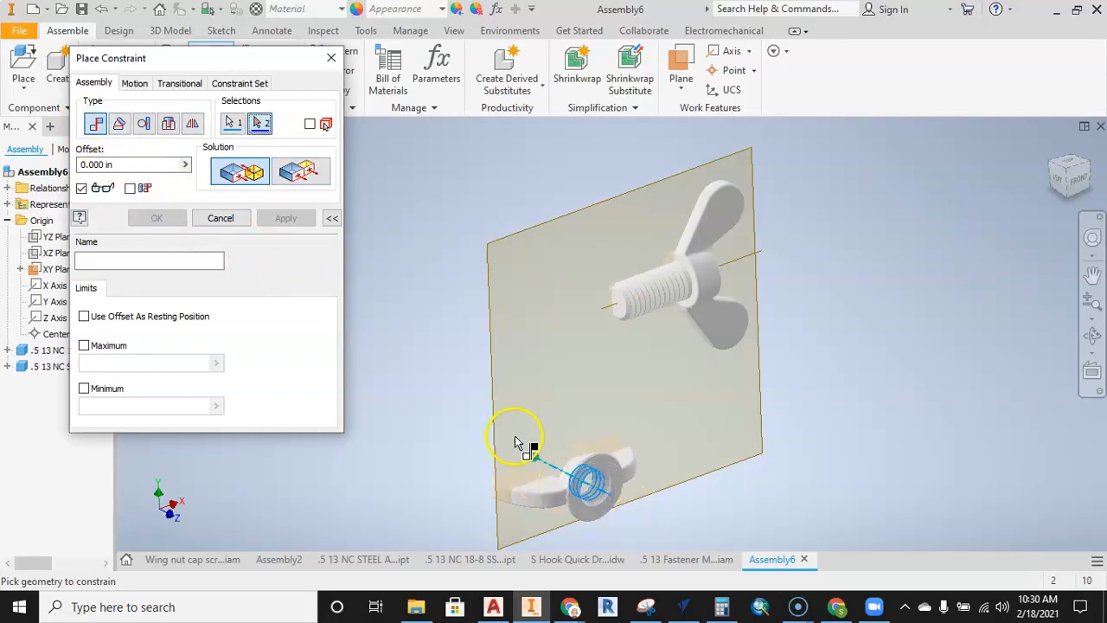
click(653, 298)
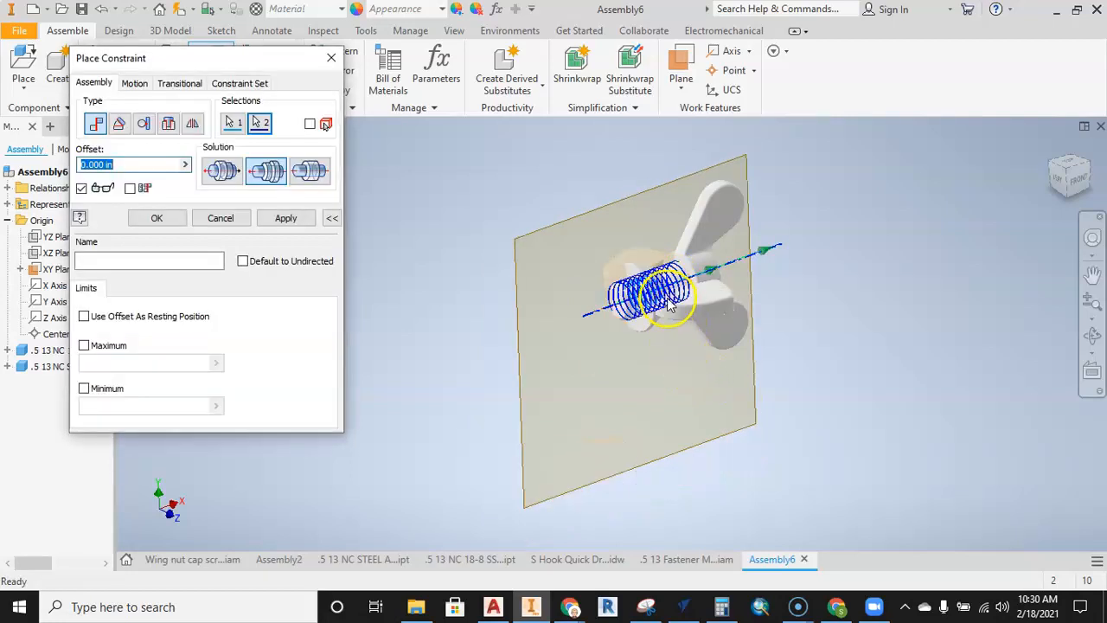
shift+middle_drag(568, 321, 509, 365)
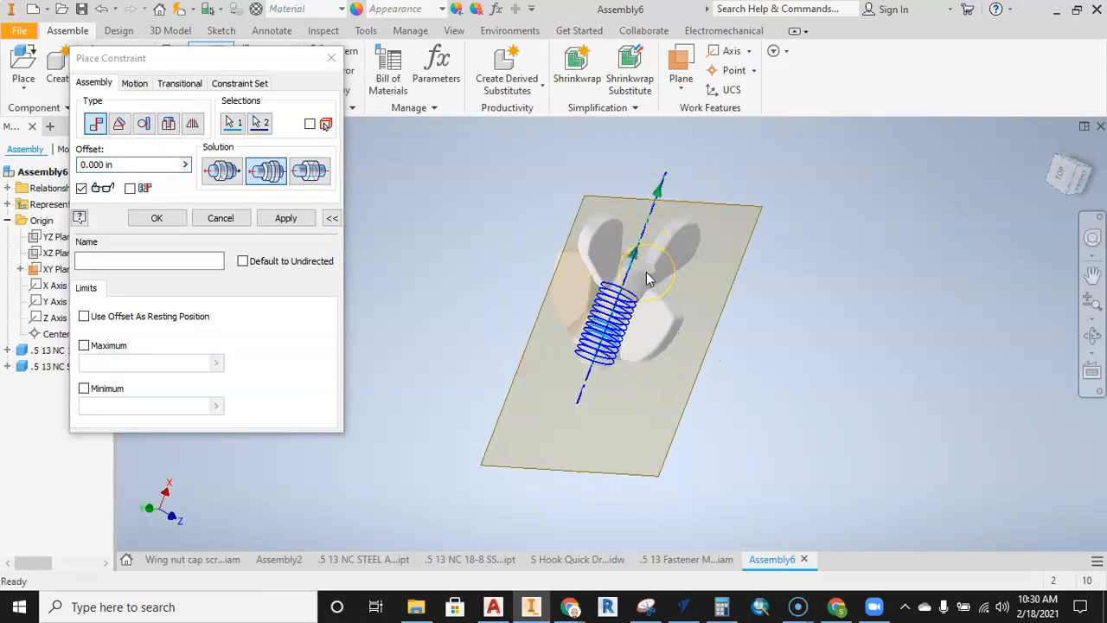
click(223, 171)
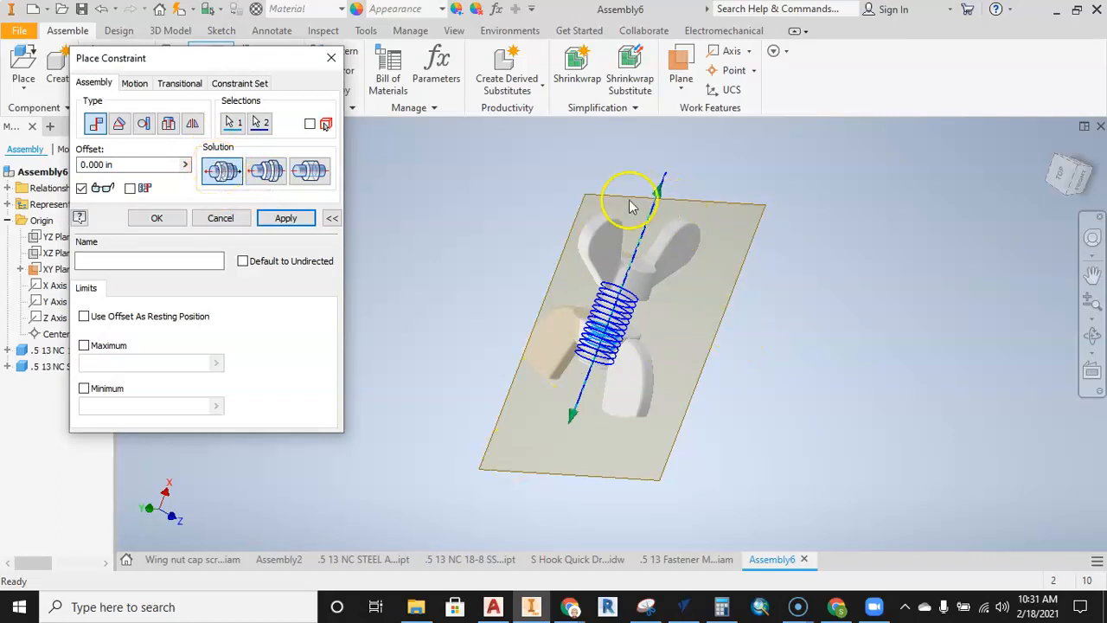
shift+middle_drag(610, 332, 558, 269)
scroll(641, 303, up, 5)
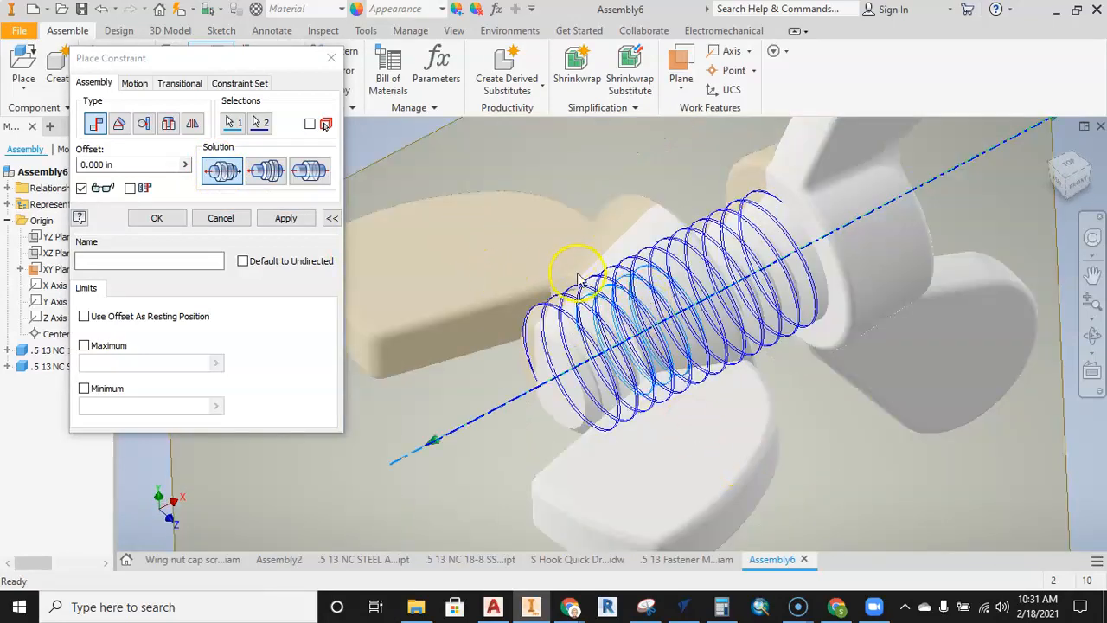
scroll(576, 277, down, 3)
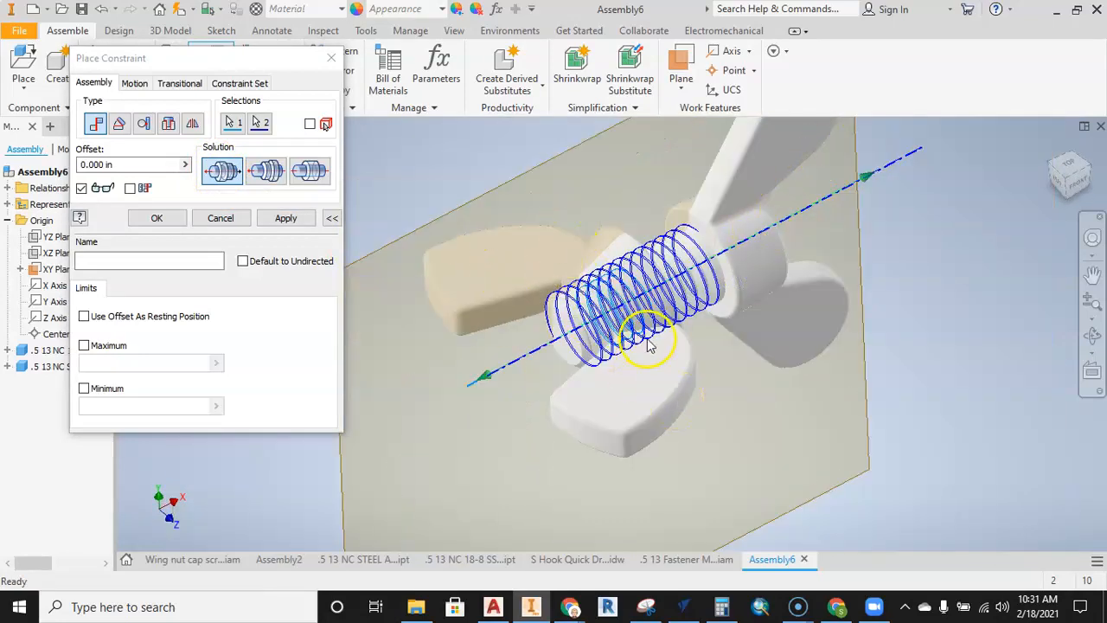
click(283, 218)
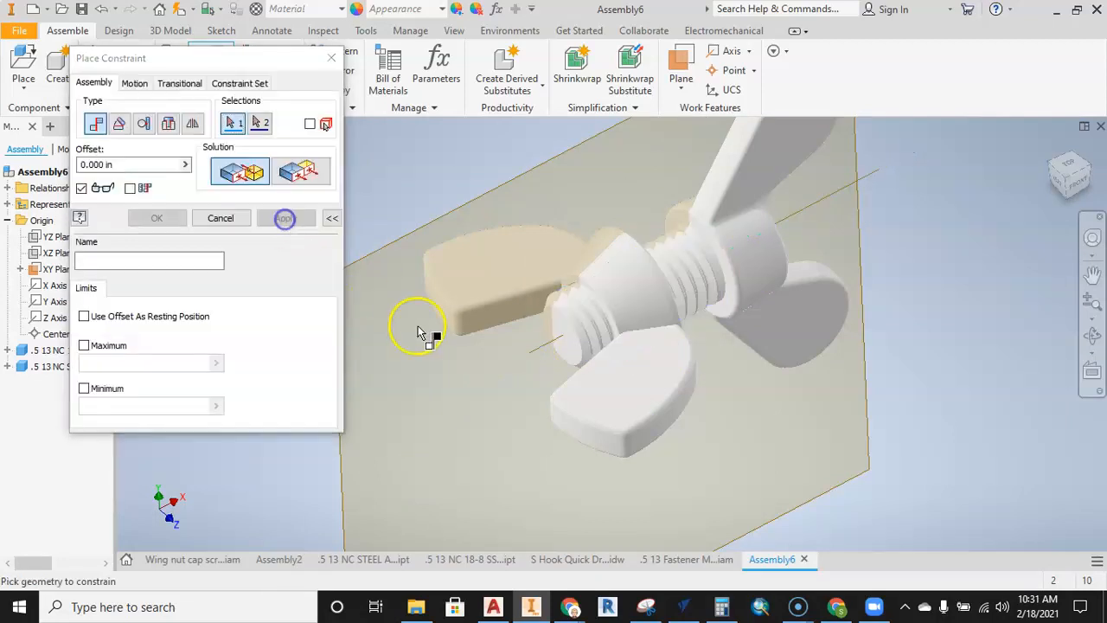
click(221, 218)
Rotate the wing nut until its wings are perpendicular to the thumb screw's, and slide it off the screw's end along the shared axis
scroll(469, 246, down, 2)
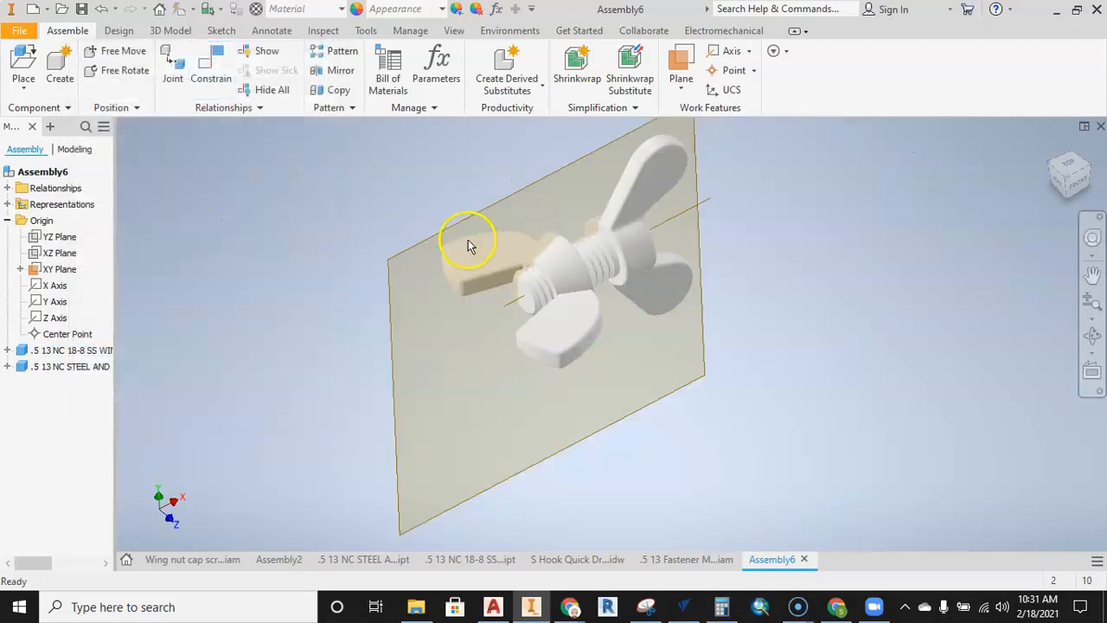
click(595, 335)
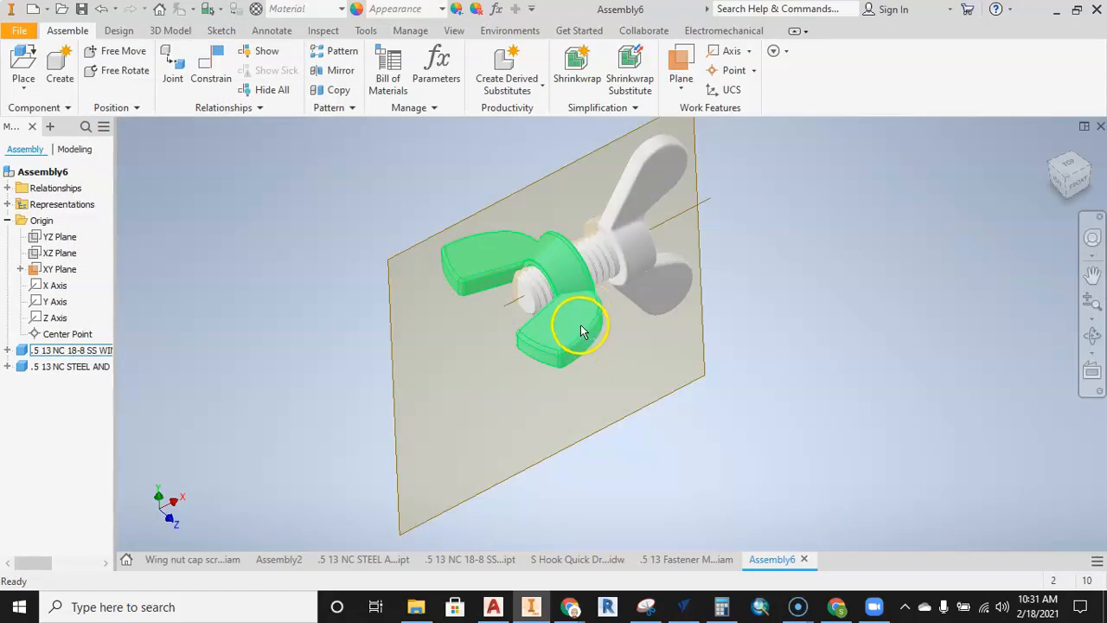
click(1062, 178)
drag(649, 290, 608, 319)
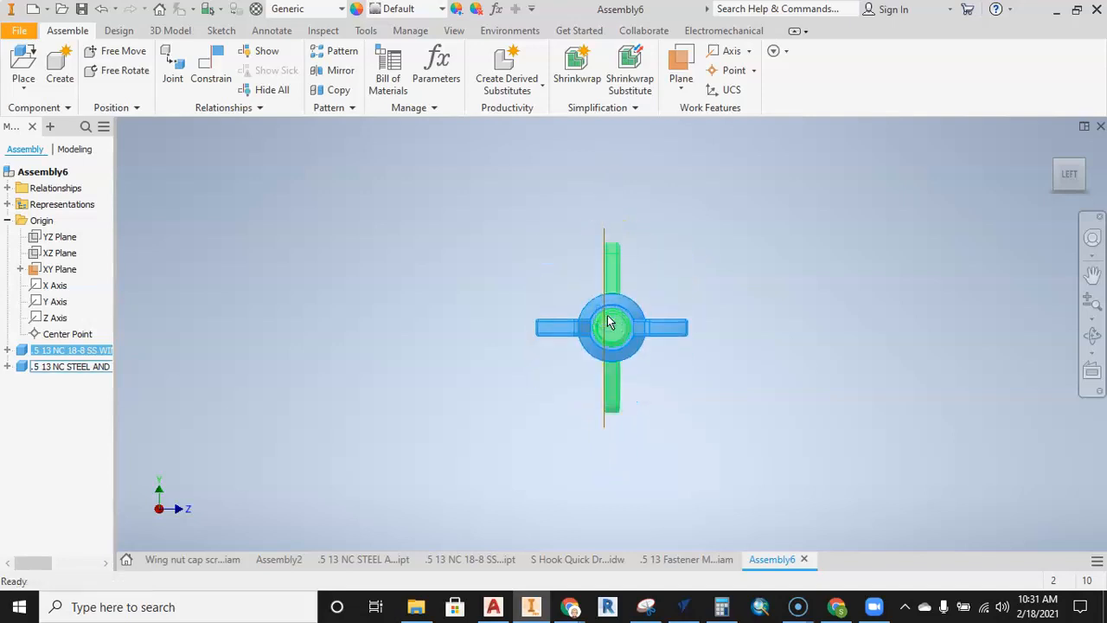
click(1084, 163)
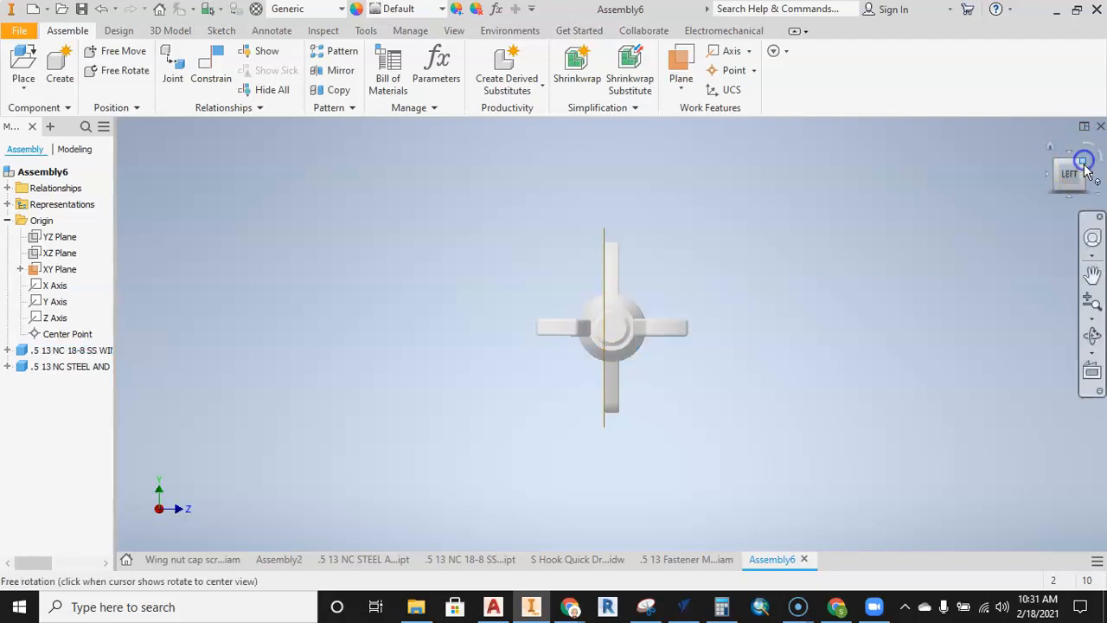
click(1084, 164)
drag(617, 349, 562, 387)
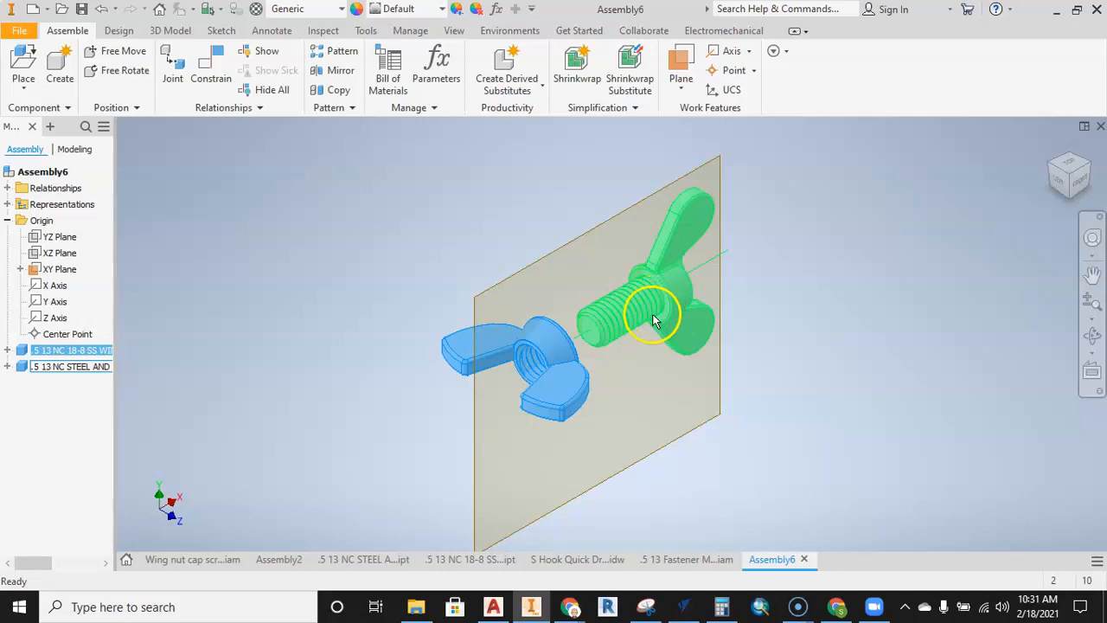
drag(511, 400, 543, 406)
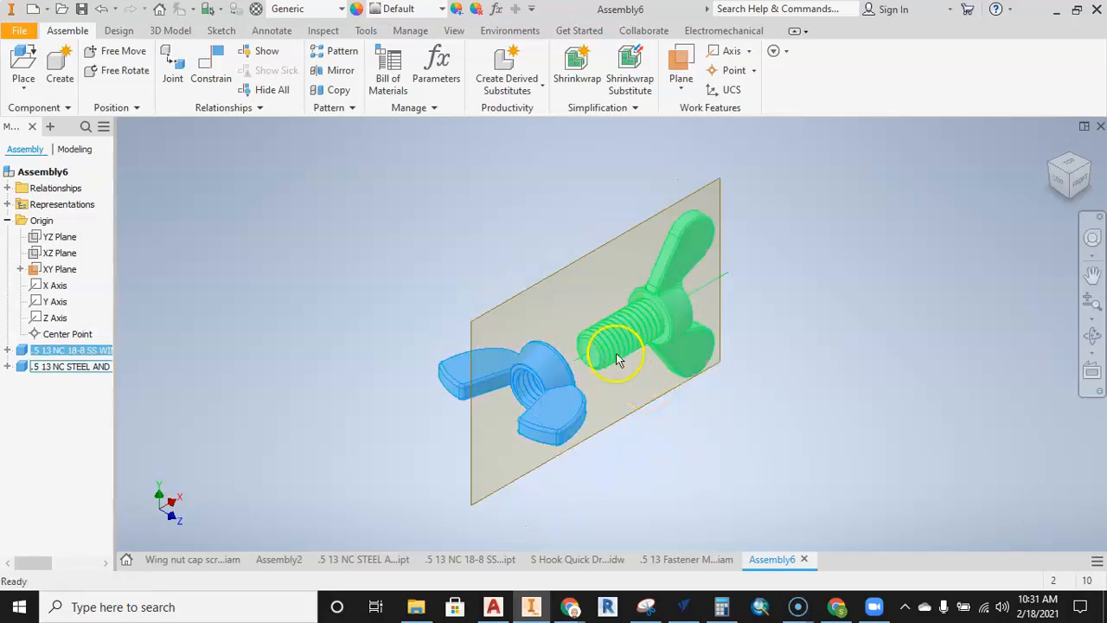
Ground the wing-head thumb screw in the assembly
click(638, 337)
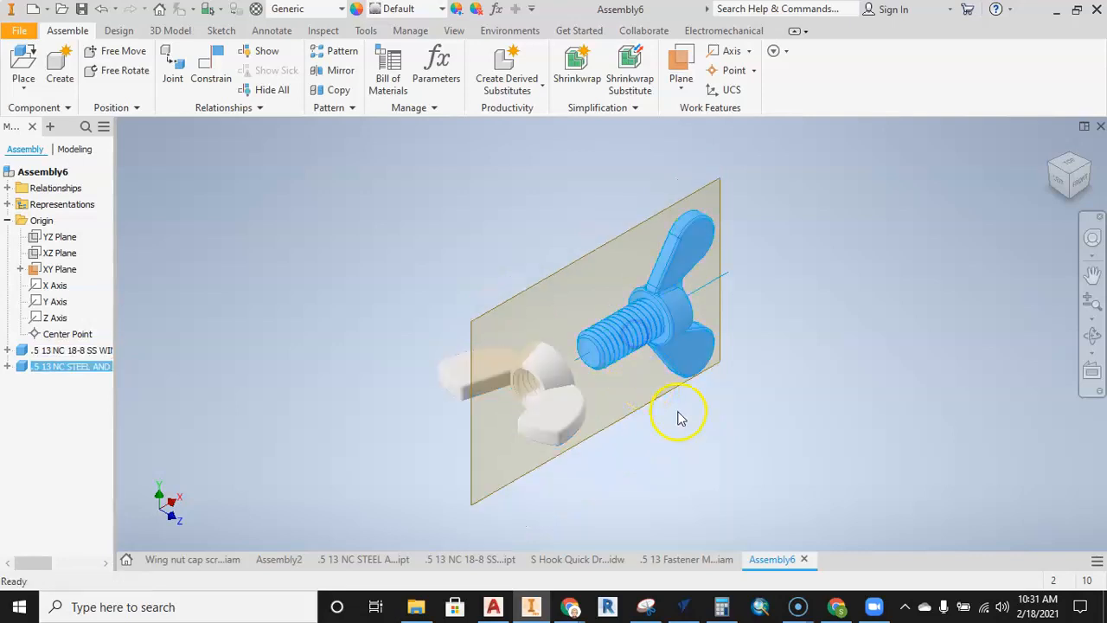
right_click(643, 339)
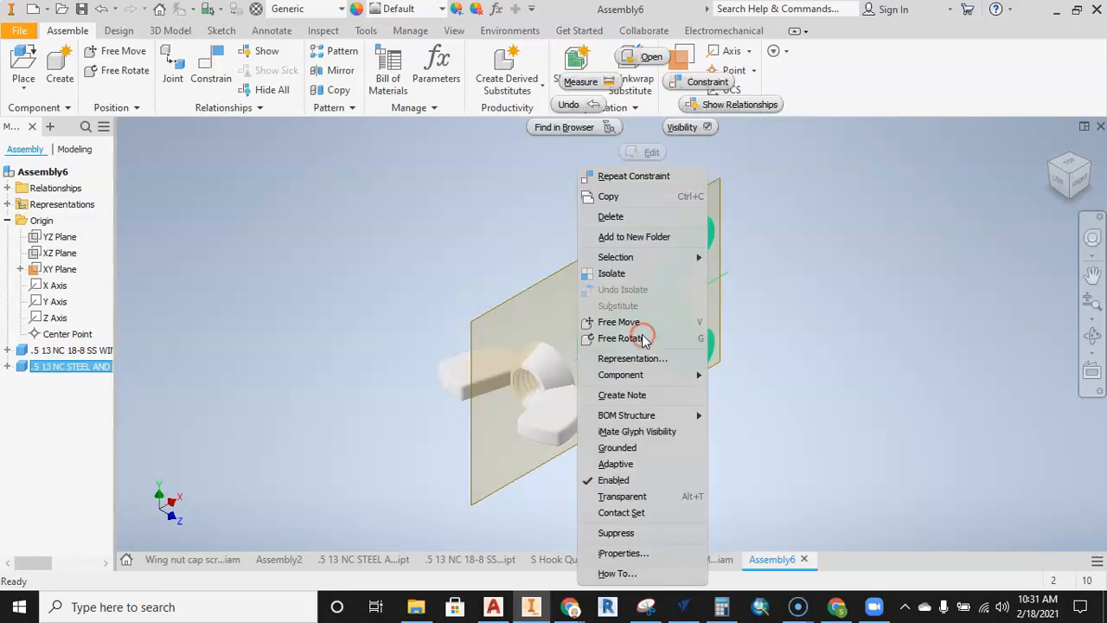
click(644, 449)
Slide the wing nut back to the tip of the grounded thumb screw and rotate it about the shared axis
drag(605, 424, 553, 344)
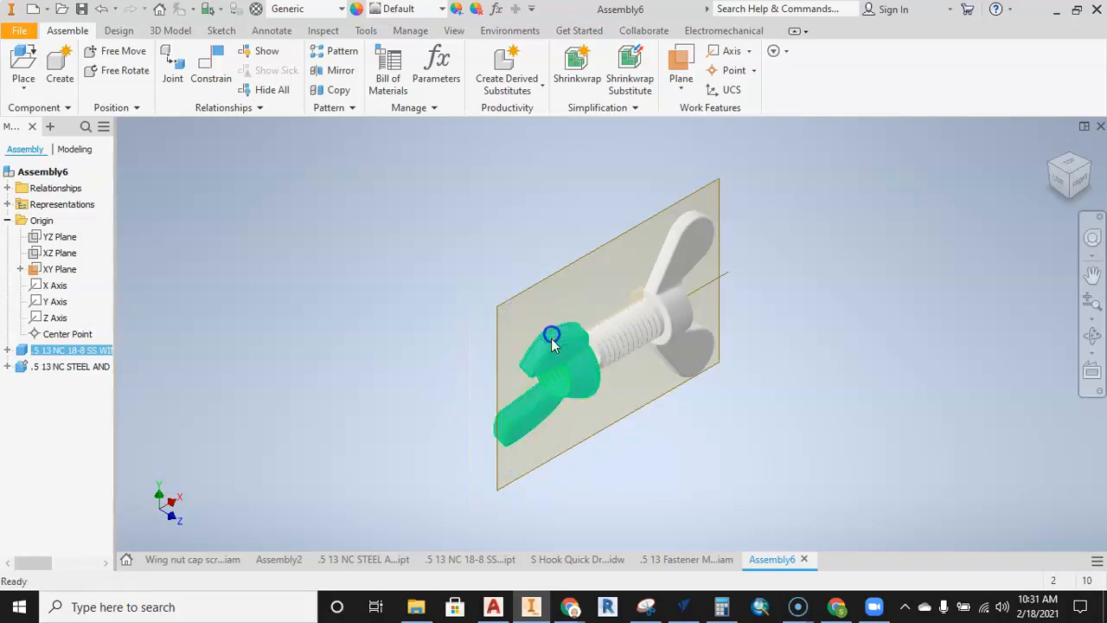
click(837, 319)
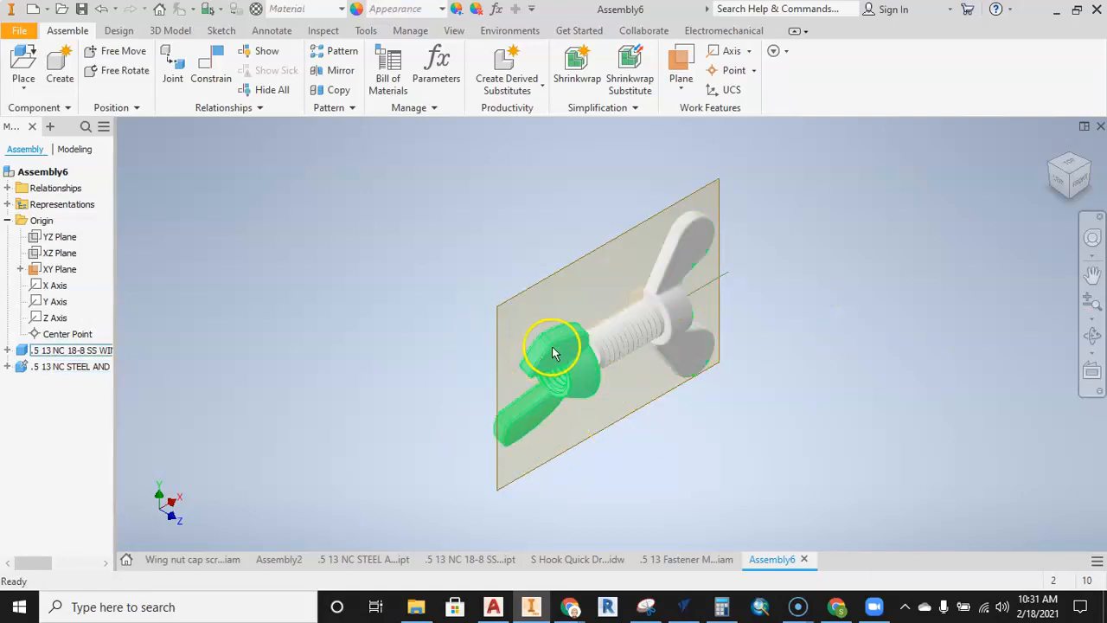
drag(573, 352, 586, 394)
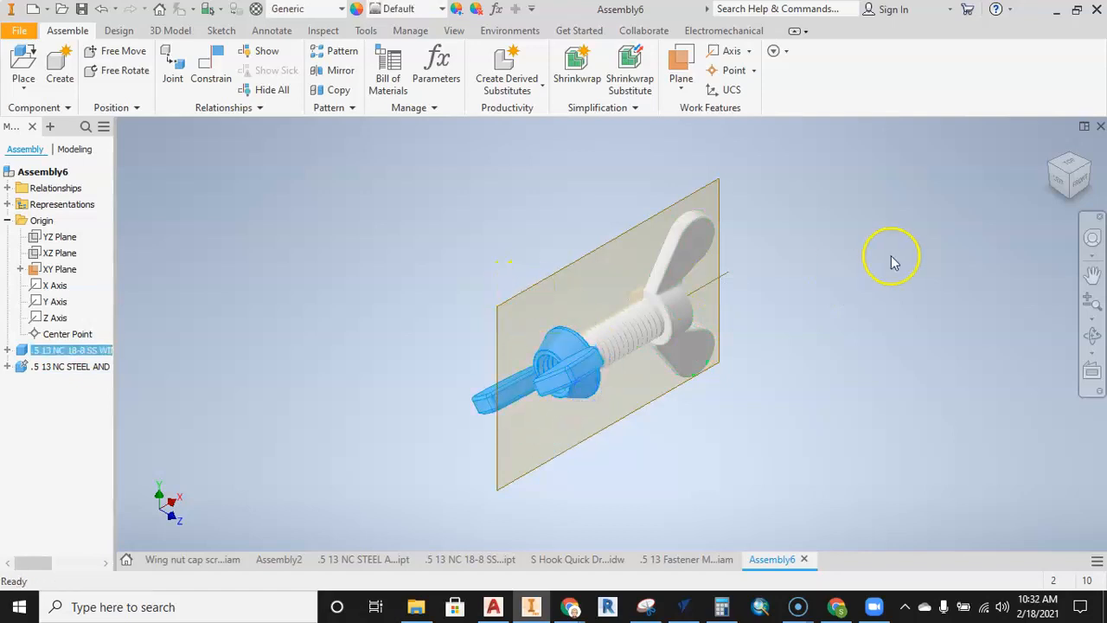
Try to mate the flat face of the wing nut's wing to the assembly's XY Plane with a 0.000 in offset
click(213, 67)
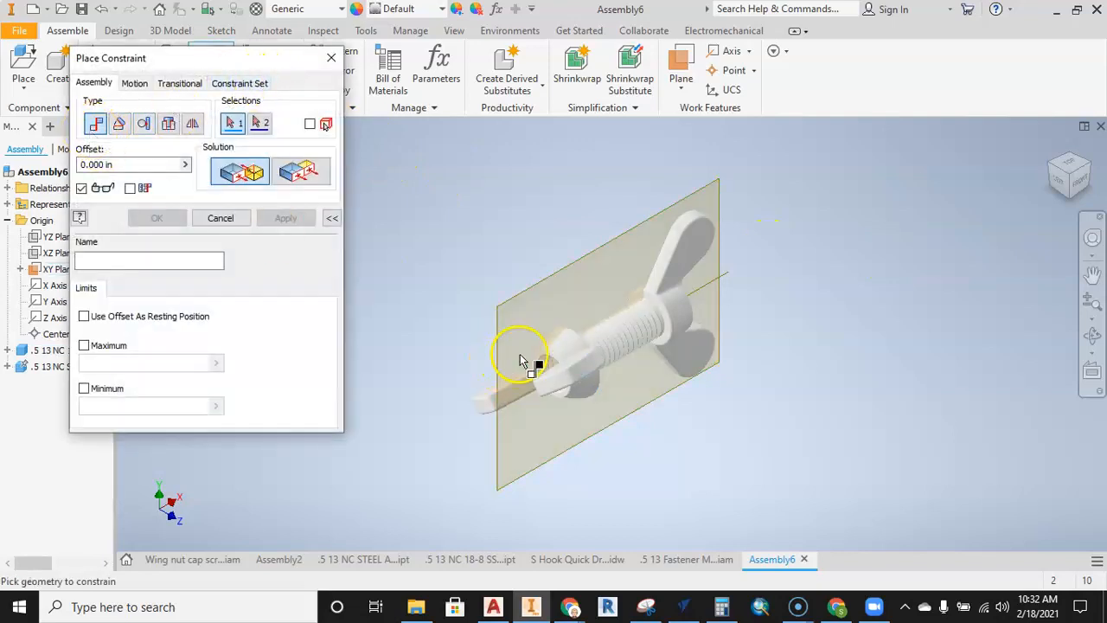
shift+middle_drag(556, 366, 571, 397)
click(570, 392)
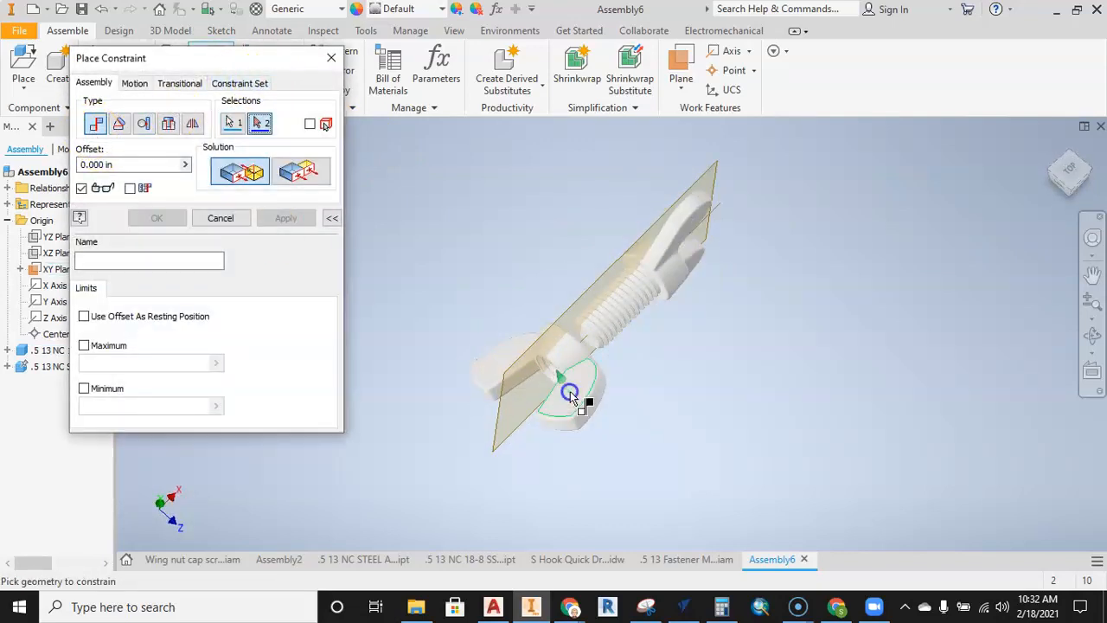
scroll(544, 346, up, 3)
shift+middle_drag(662, 321, 594, 285)
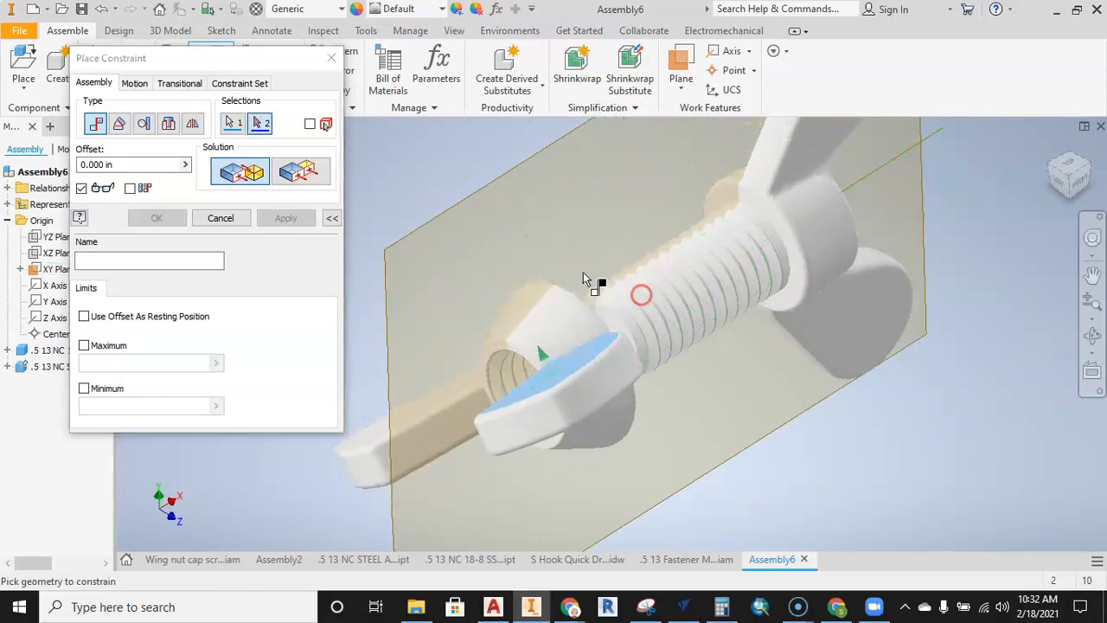
click(444, 222)
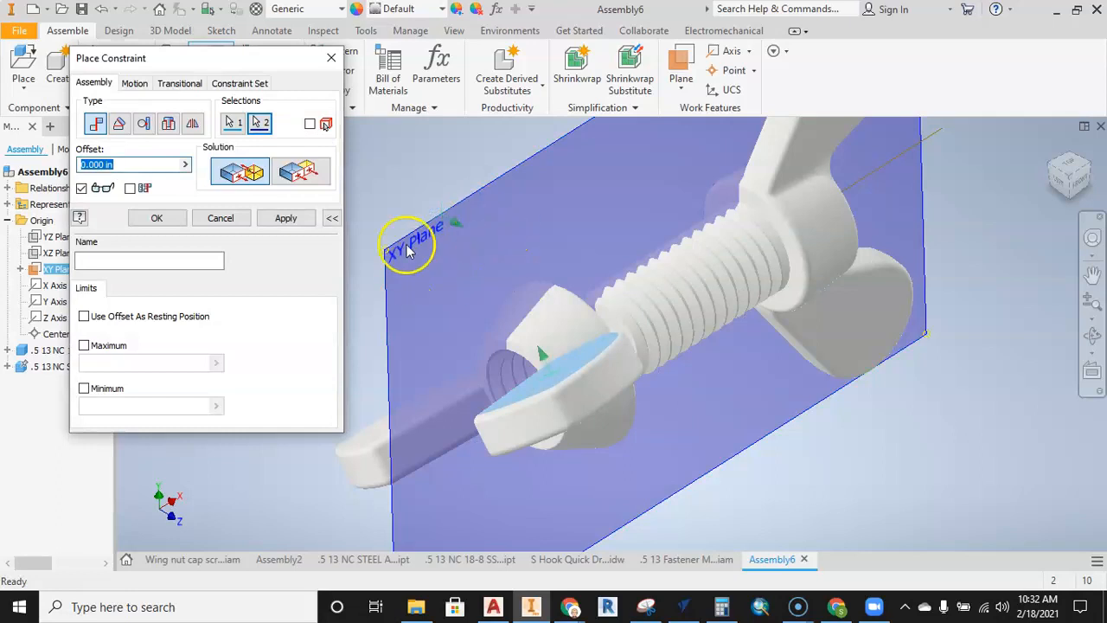
scroll(556, 259, down, 2)
shift+middle_drag(555, 259, 602, 247)
click(285, 219)
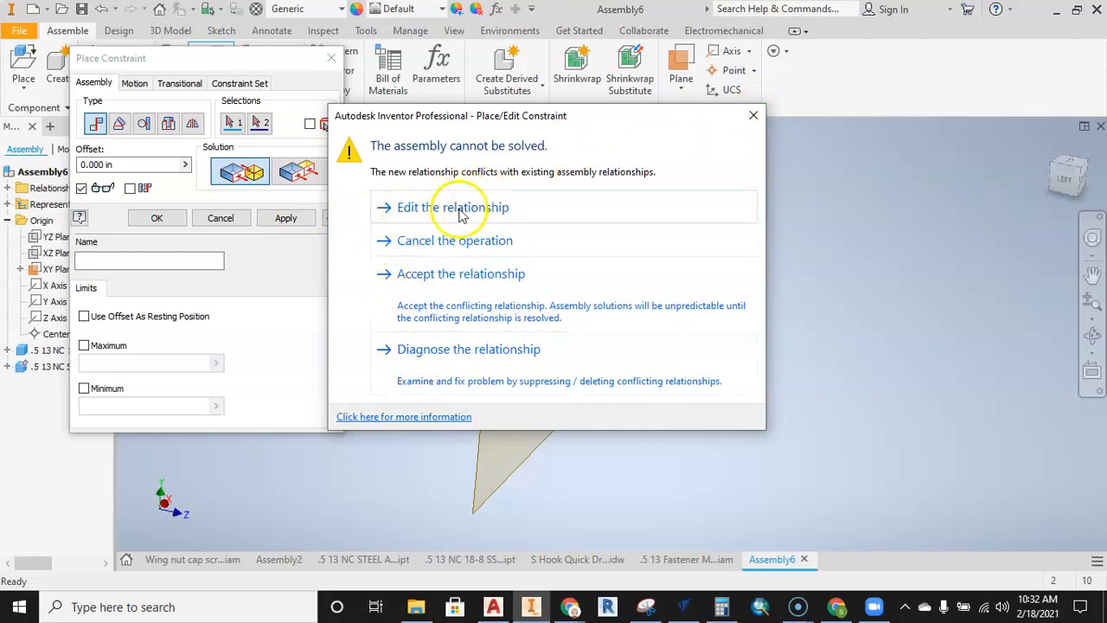
click(756, 123)
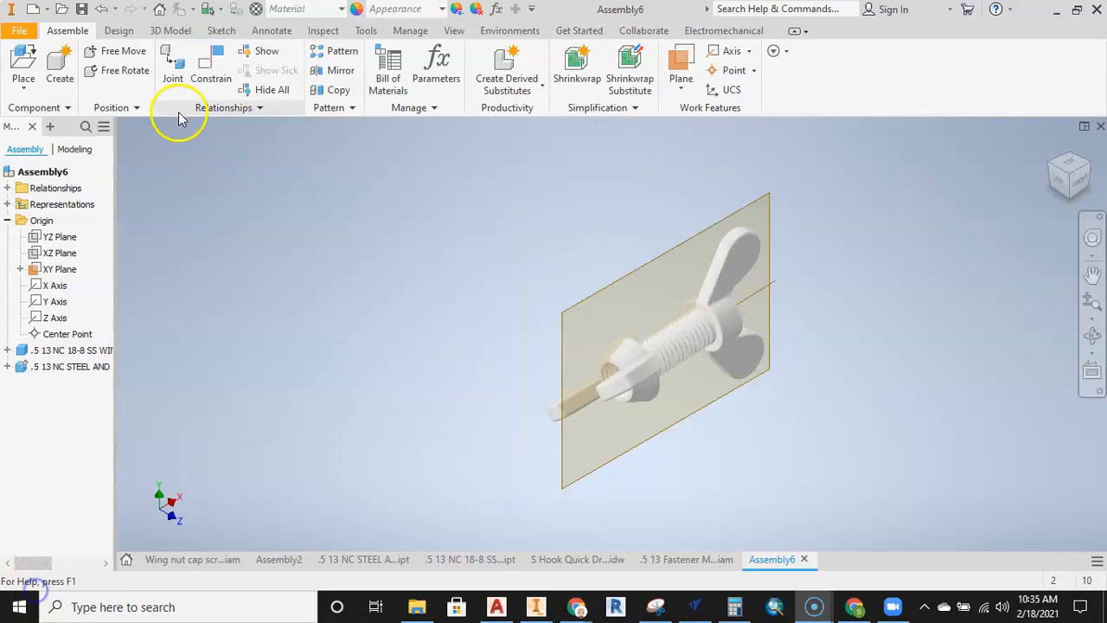
Retry the 0.000 in mate between the wing nut's flat wing face and the XY Plane, using the Mate solution
click(205, 69)
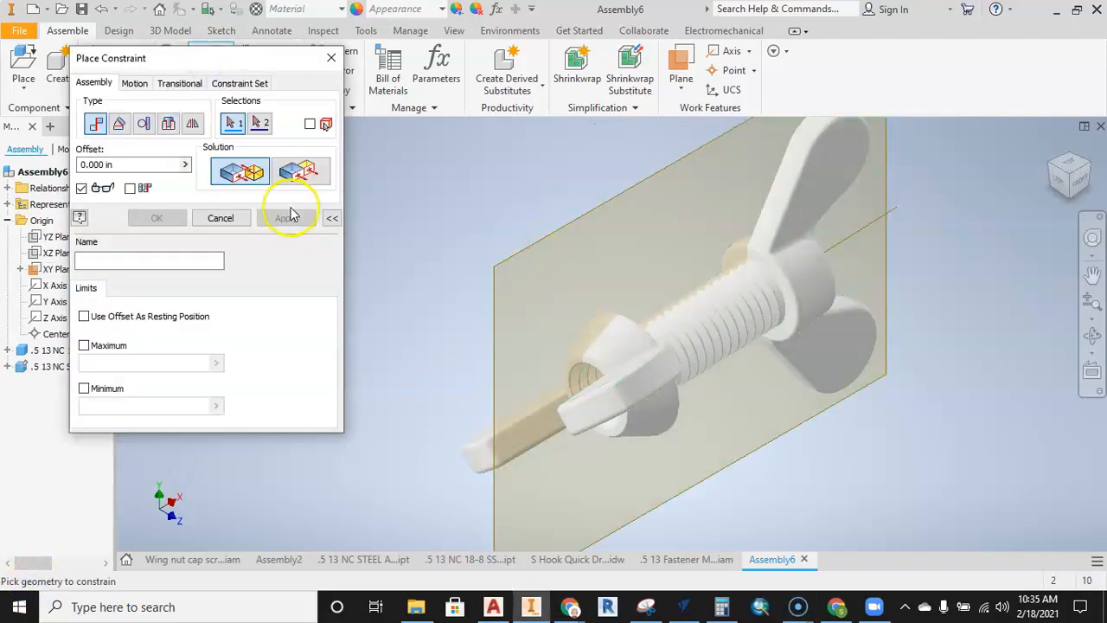
scroll(618, 346, up, 5)
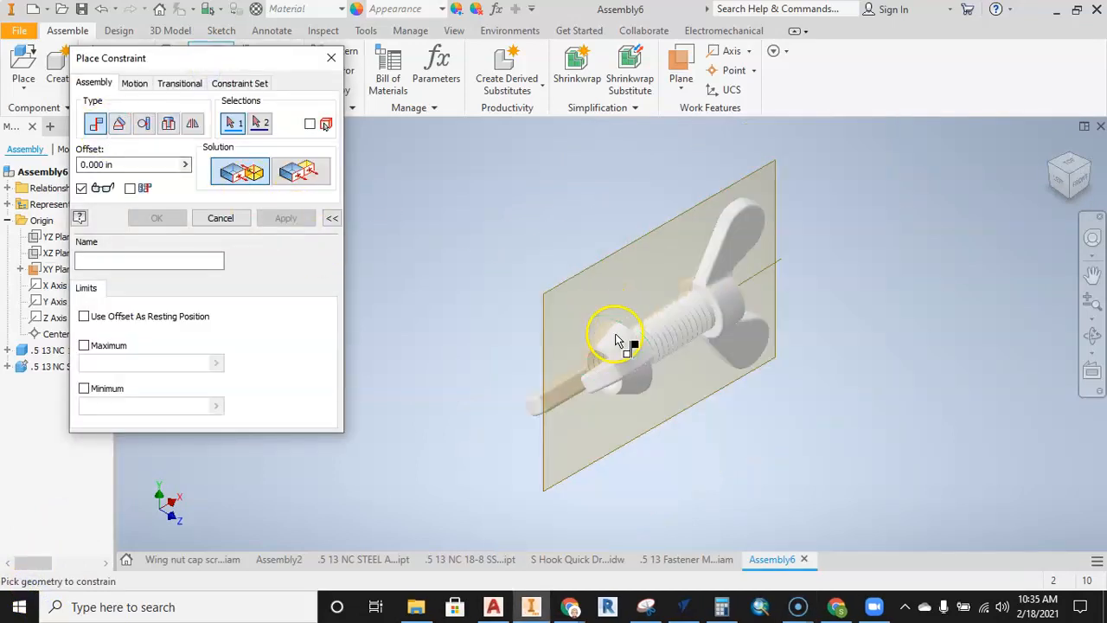
click(629, 413)
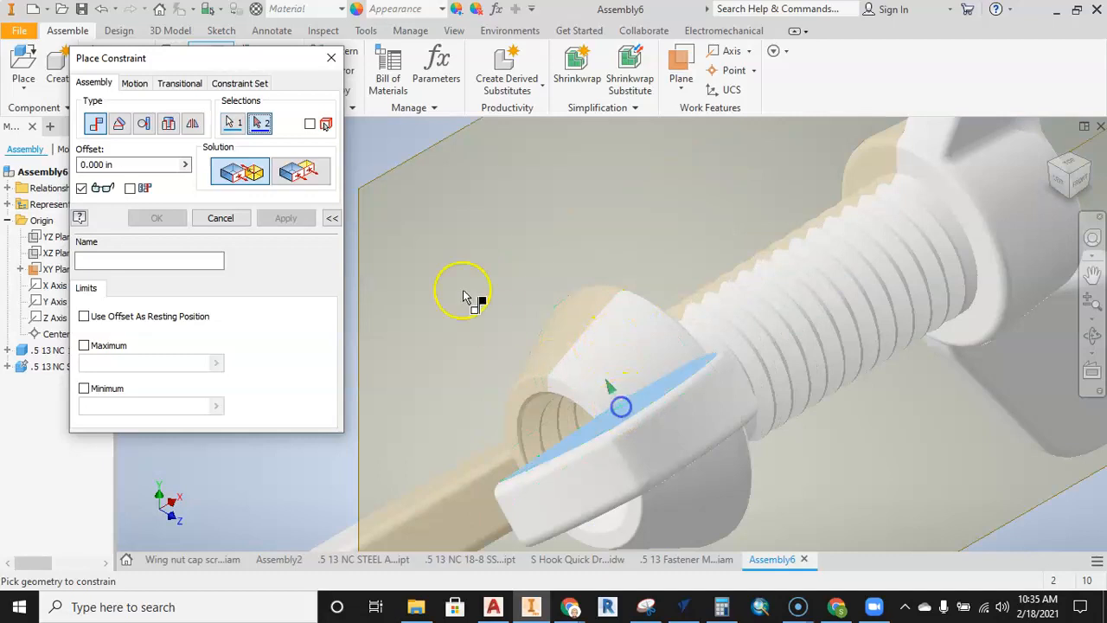
click(409, 171)
click(248, 173)
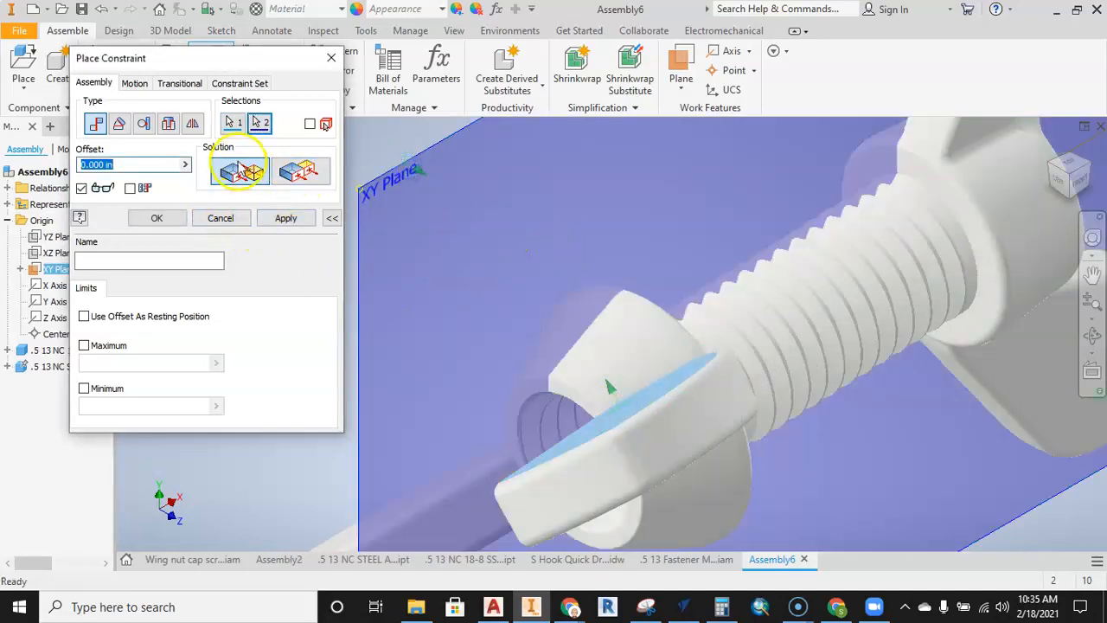
click(284, 219)
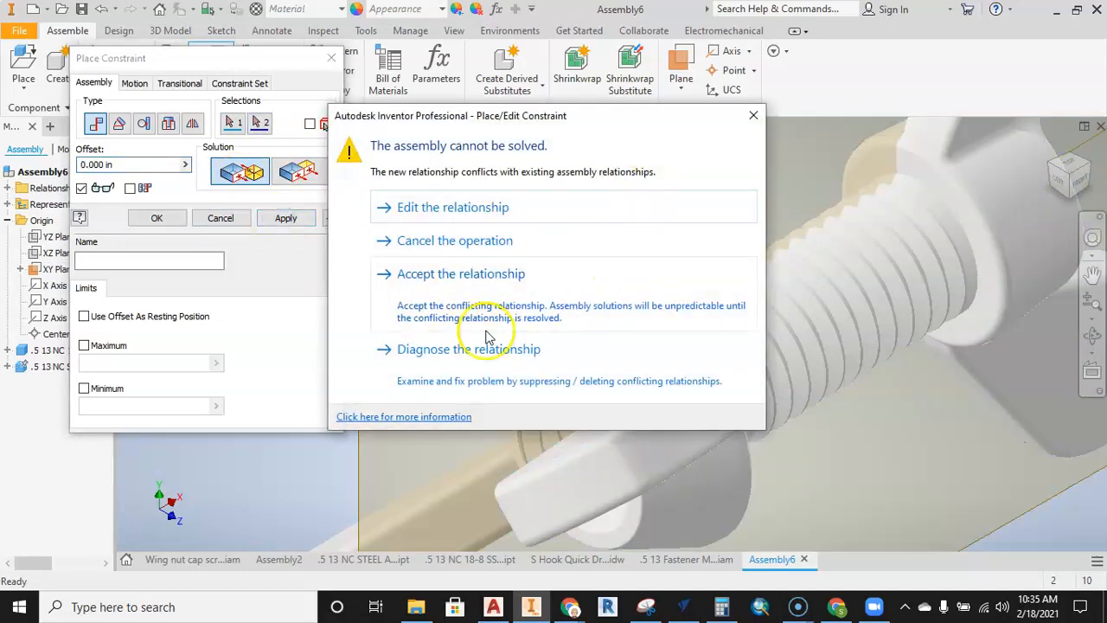
click(753, 115)
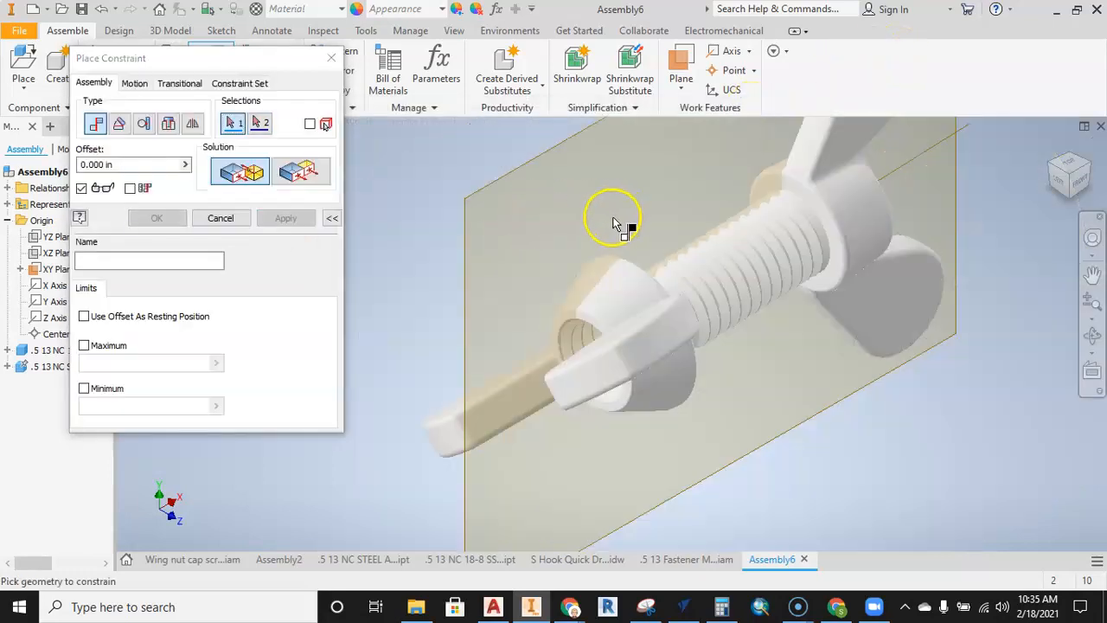
click(221, 218)
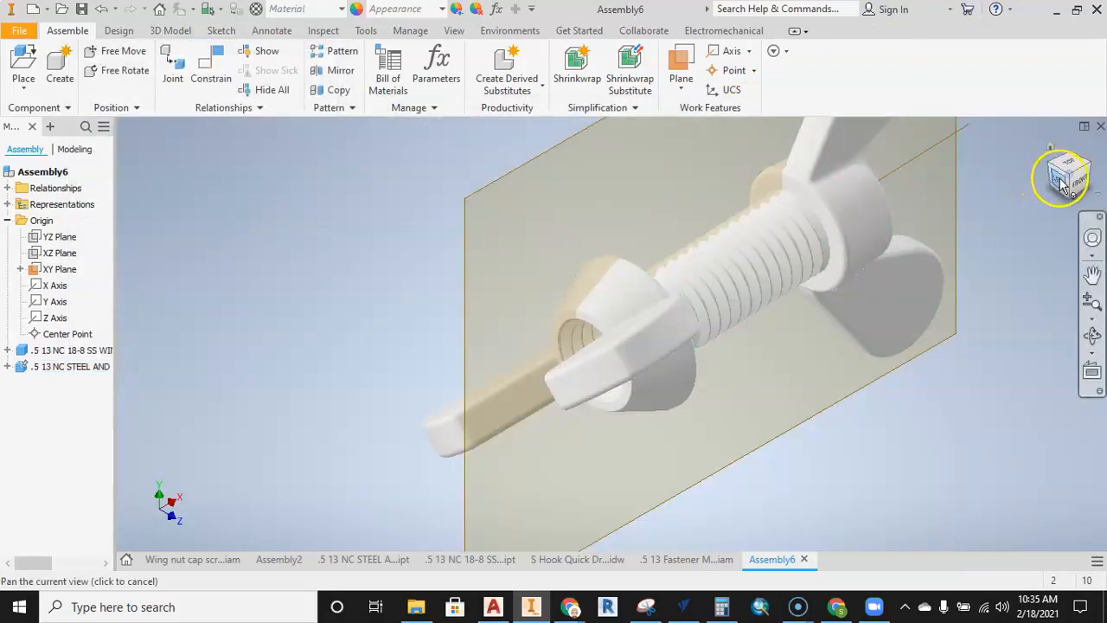
Rotate the wing nut by hand in the left view until its wings line up with the thumb screw's wings
click(1063, 185)
drag(698, 310, 594, 216)
scroll(605, 235, up, 5)
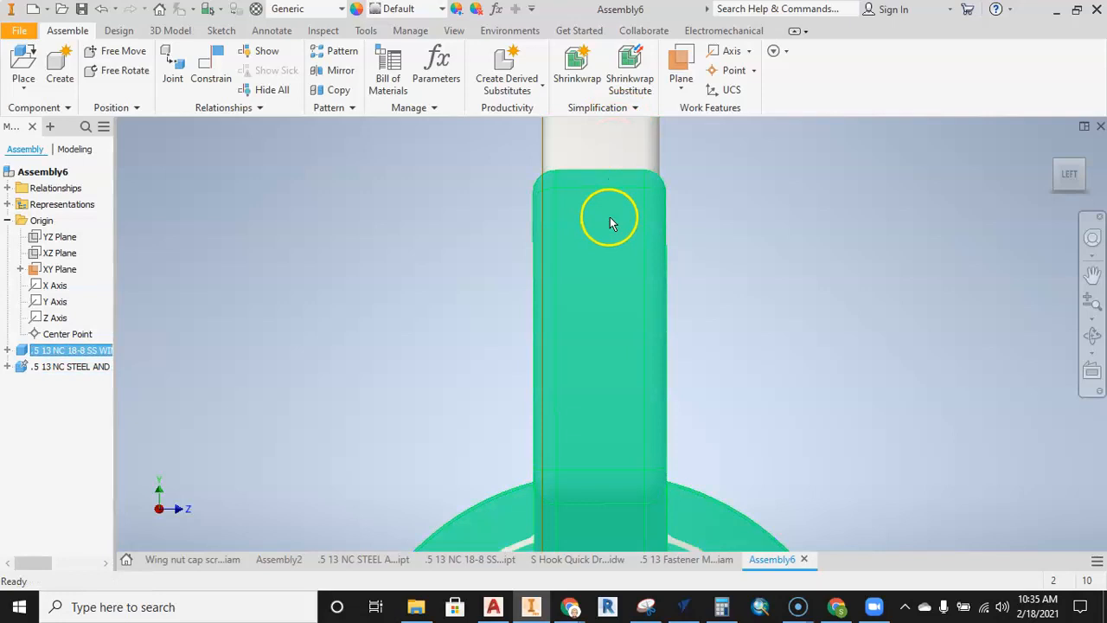
drag(558, 210, 607, 243)
scroll(703, 237, up, 2)
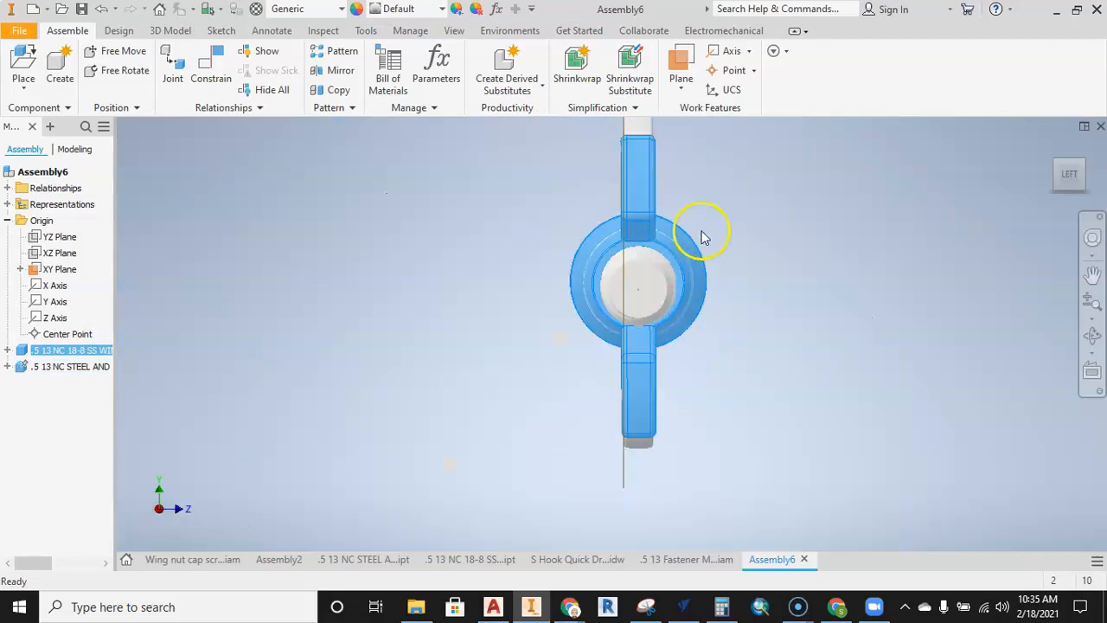
Rotate the wing nut by hand about the shared axis so its wings turn out of line with the thumb screw's wings
shift+middle_drag(714, 228, 667, 241)
drag(665, 189, 637, 281)
scroll(810, 255, up, 2)
shift+middle_drag(813, 243, 740, 271)
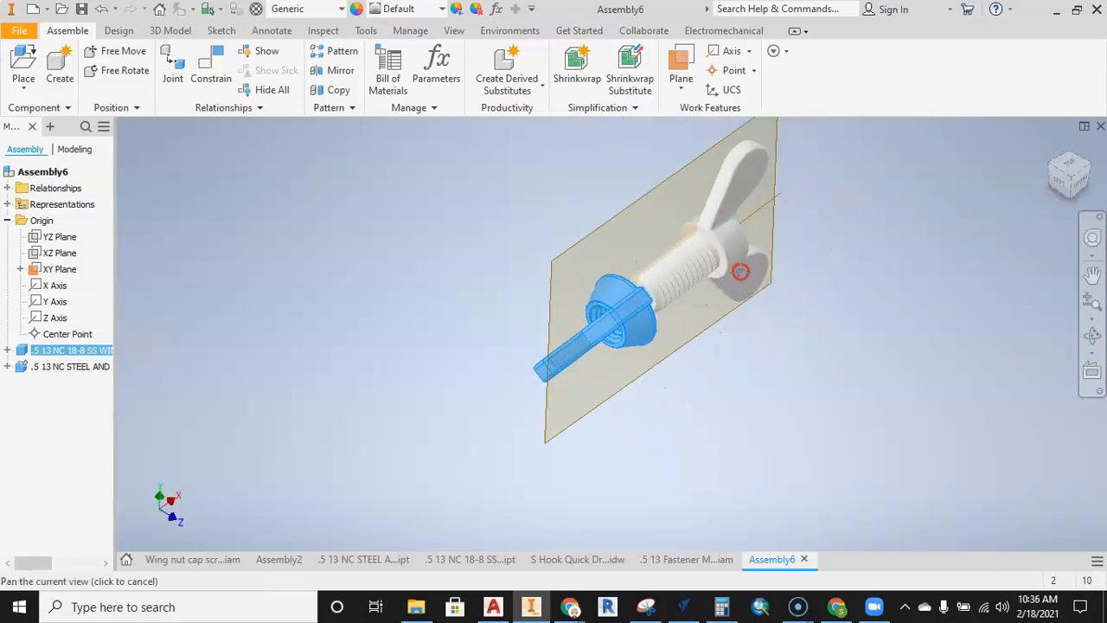
Apply a 0.00 deg Angle constraint with the directed angle solution between the flat face of the wing nut's wing and the assembly's XY Plane
click(210, 68)
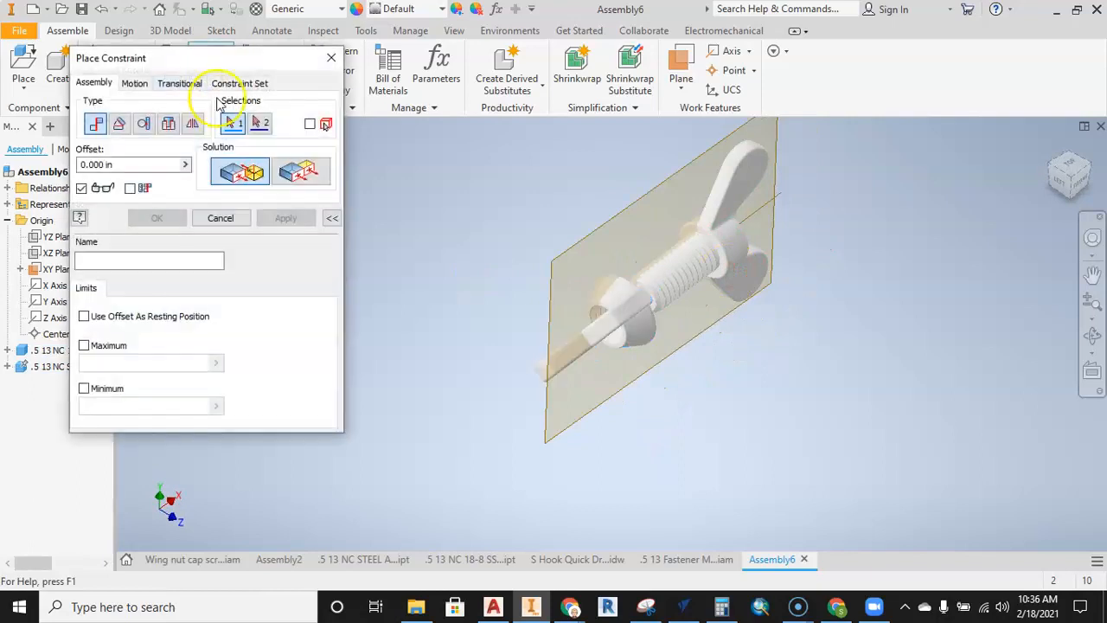
click(120, 126)
click(220, 175)
scroll(563, 288, up, 2)
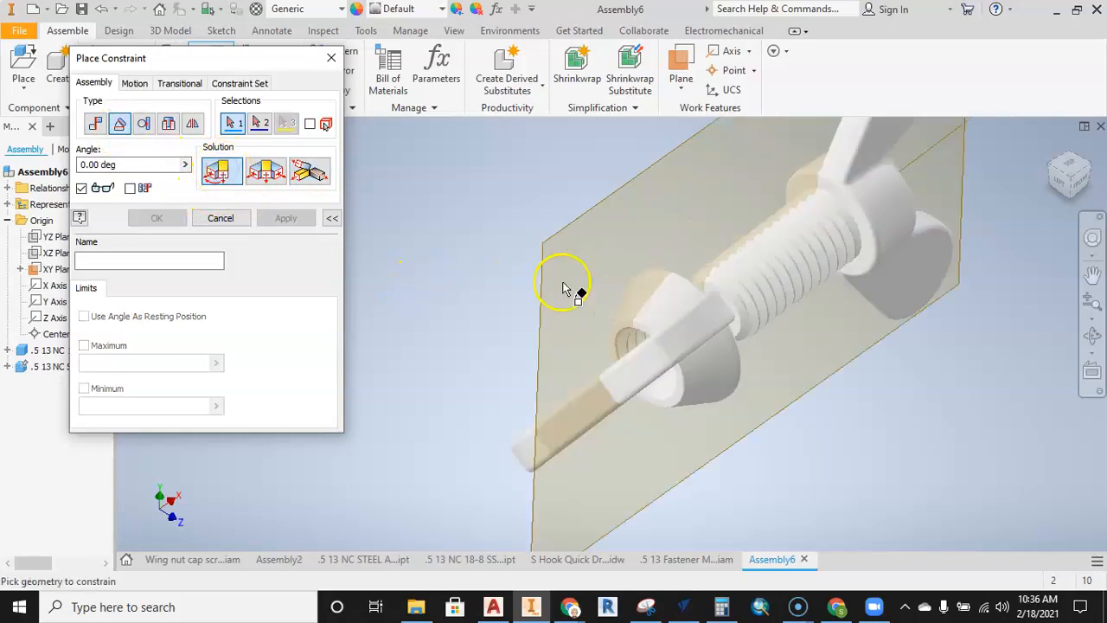
shift+middle_drag(654, 278, 673, 291)
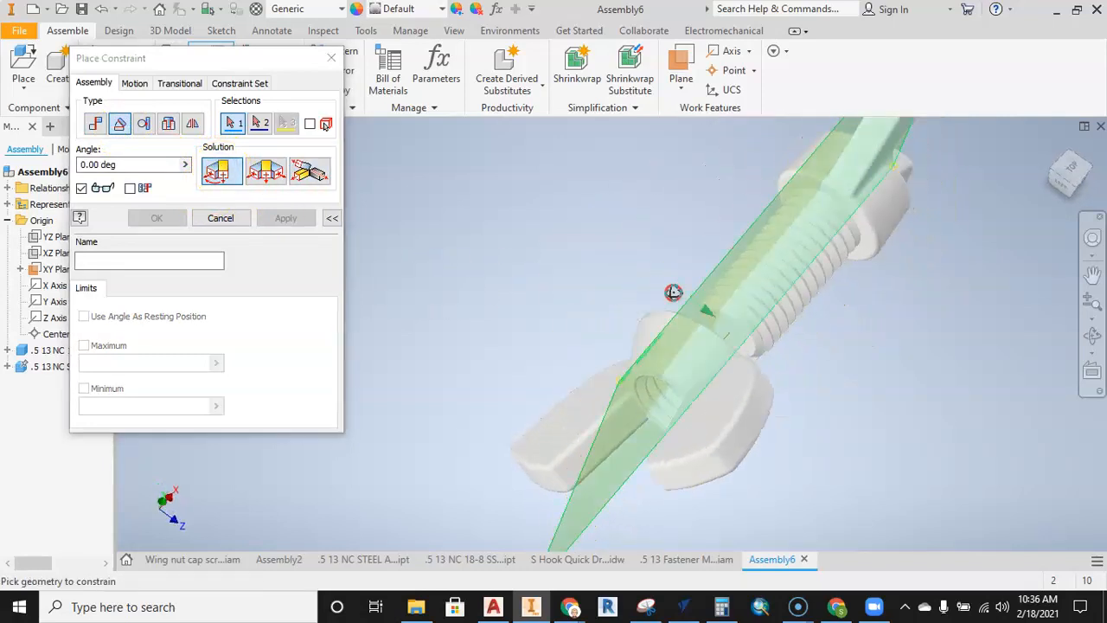
click(704, 418)
shift+middle_drag(680, 389, 563, 260)
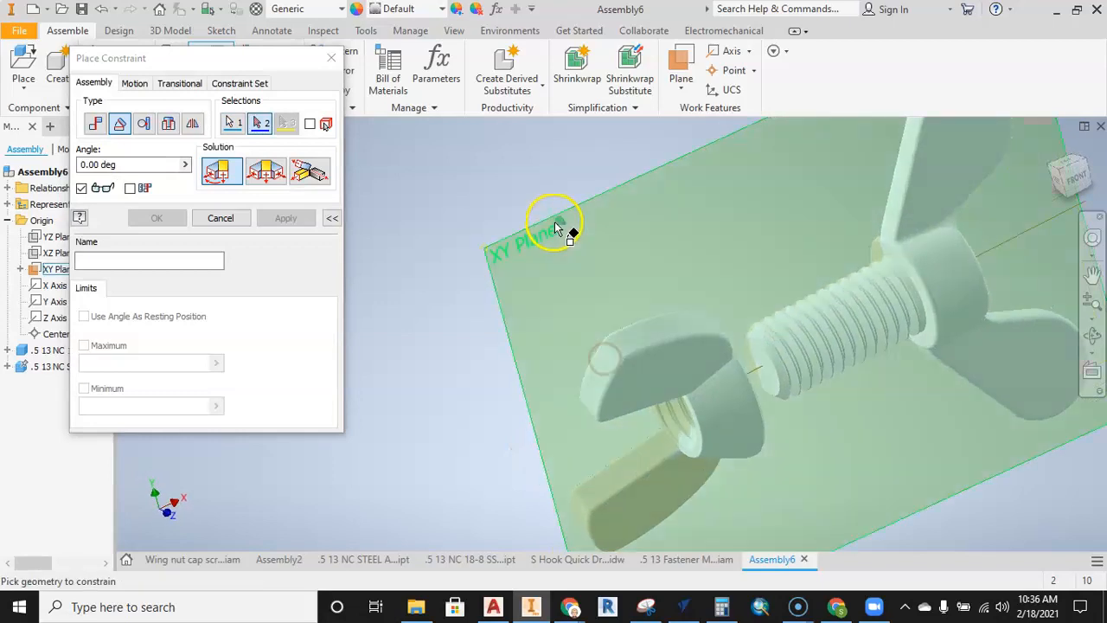
click(555, 226)
shift+middle_drag(658, 342, 778, 343)
scroll(778, 343, up, 5)
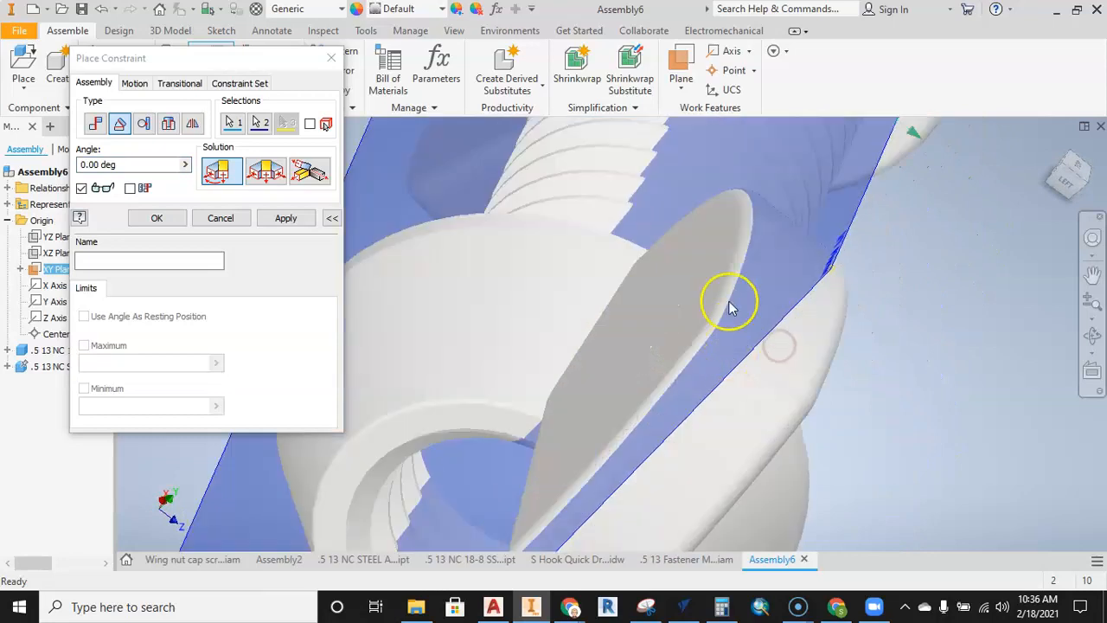
scroll(747, 284, down, 4)
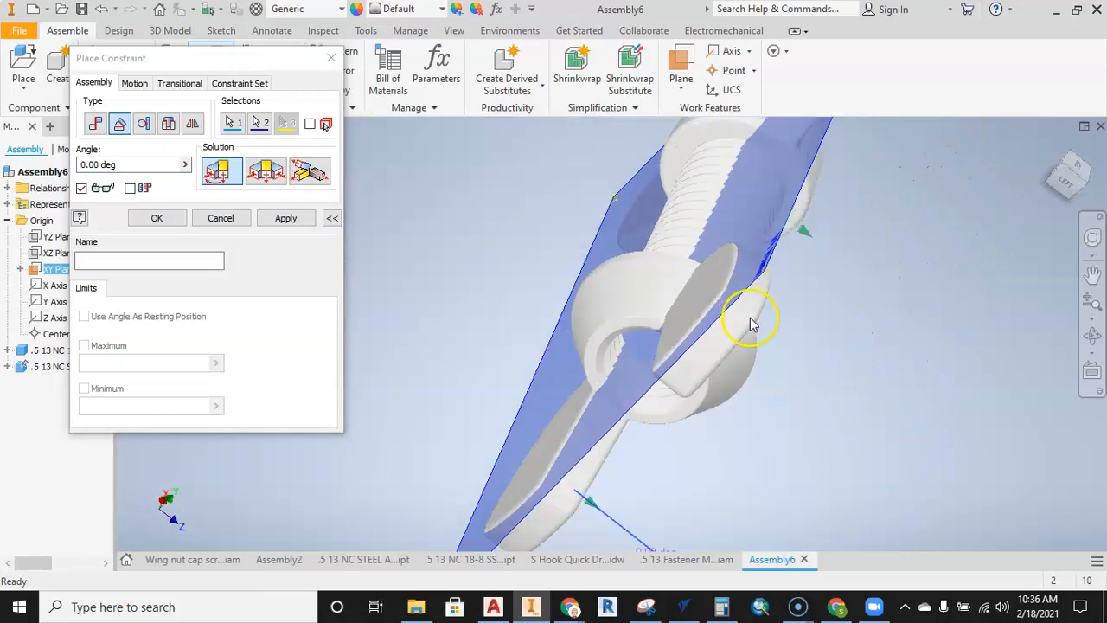
click(282, 219)
click(222, 218)
Move the wing nut by hand in the isometric view to test the new angle constraint
scroll(635, 296, down, 3)
shift+middle_drag(634, 296, 519, 265)
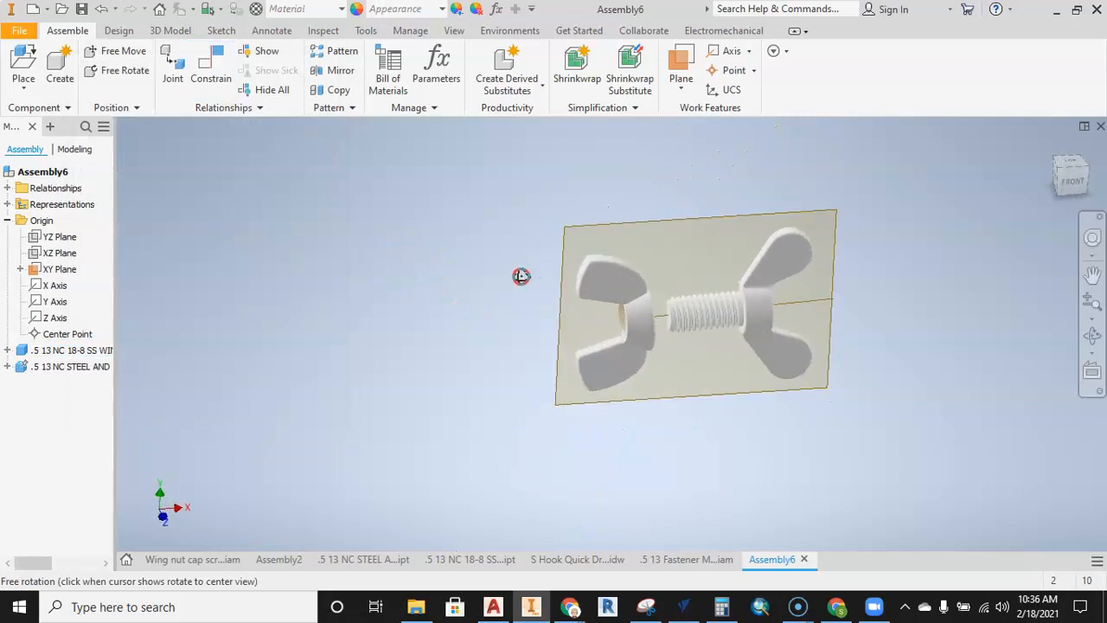
click(1059, 173)
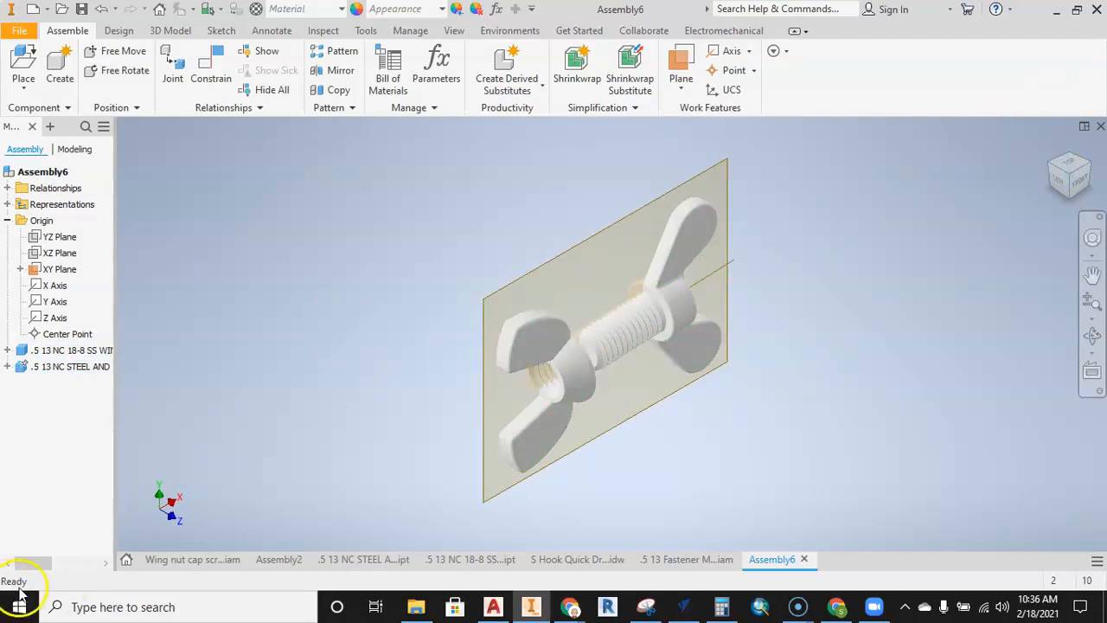
click(467, 299)
scroll(497, 298, up, 3)
drag(500, 297, 524, 317)
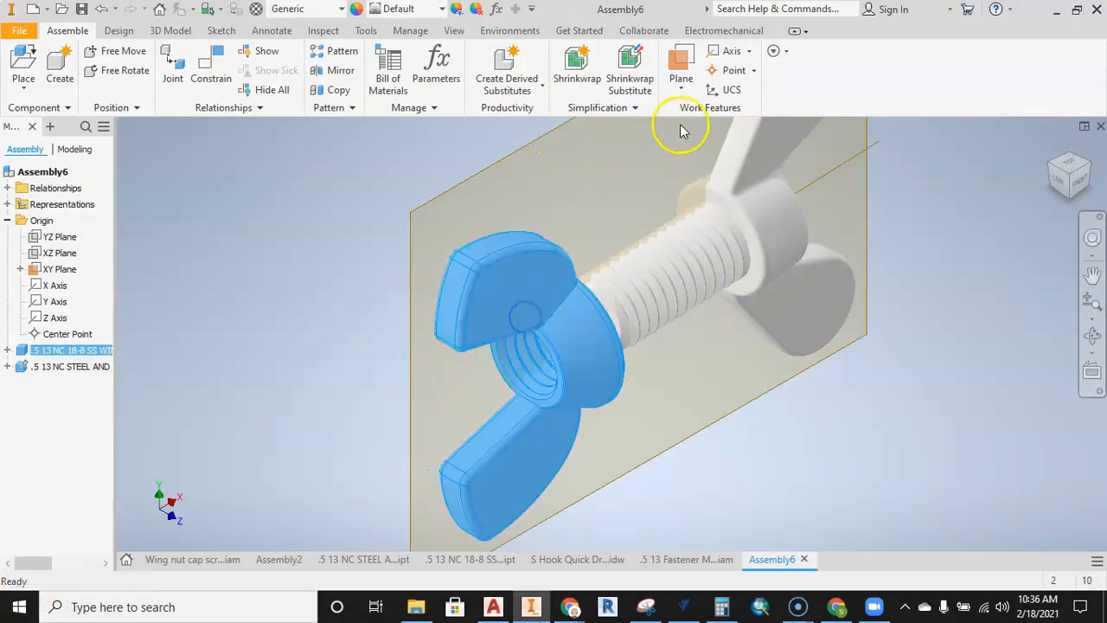
scroll(585, 255, down, 3)
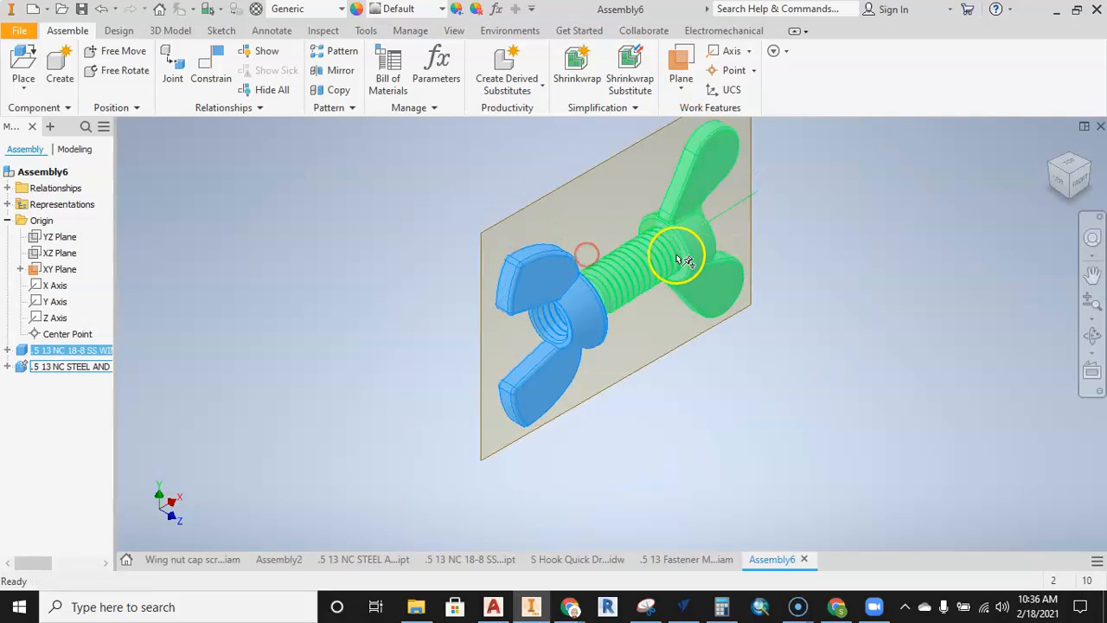
Expand the wing nut's constraints in the model tree and slide the nut along the axis, clear of the screw's tip
click(8, 350)
drag(528, 303, 511, 286)
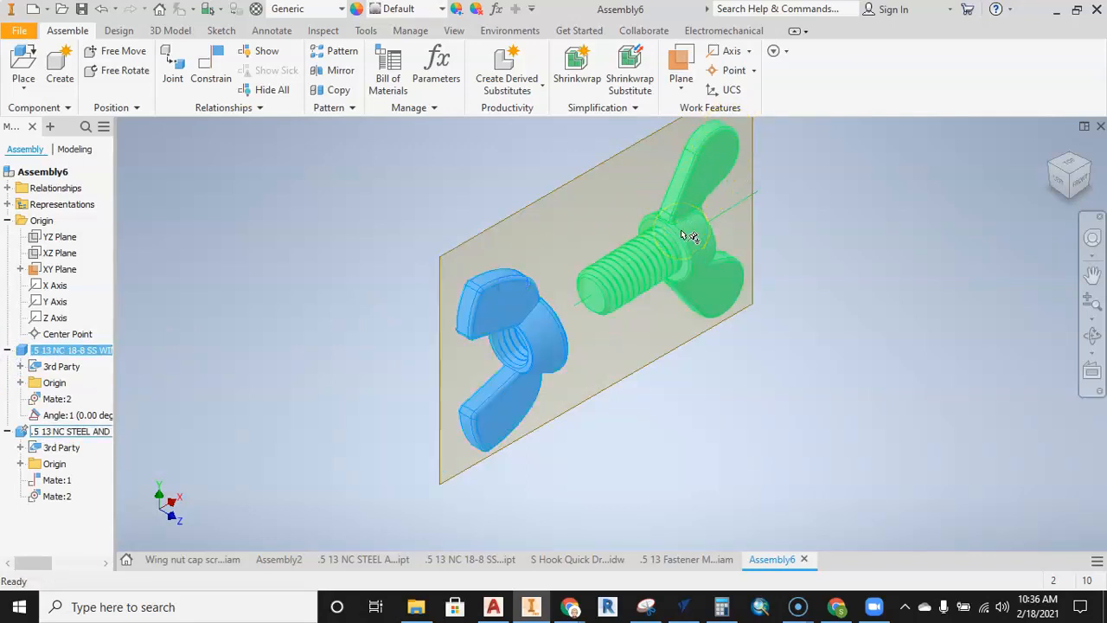
click(534, 316)
drag(493, 307, 477, 277)
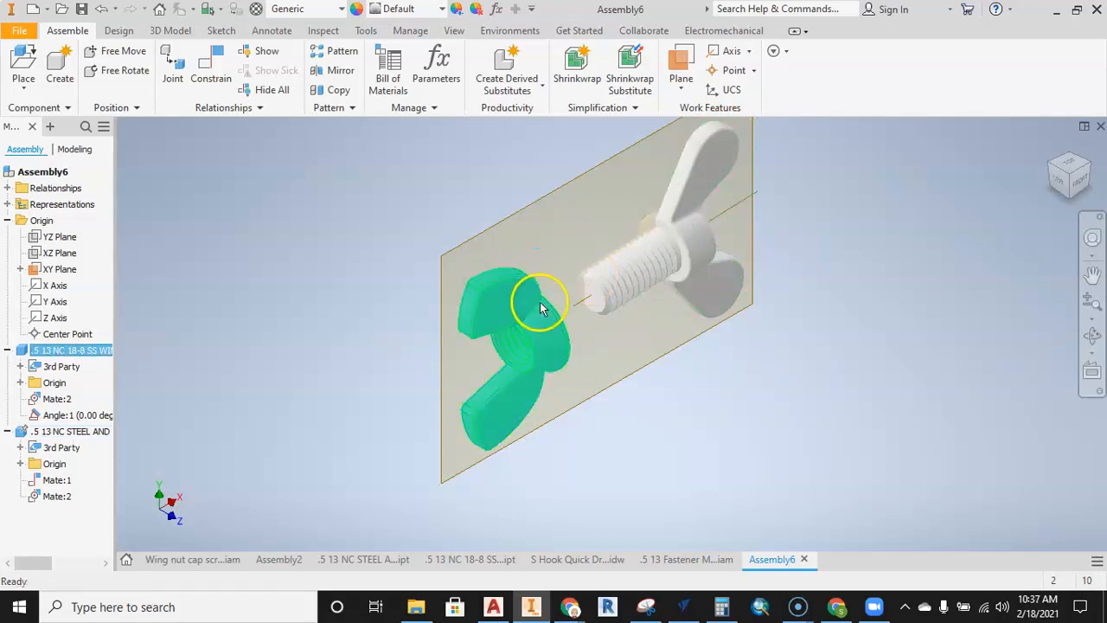
Suppress the wing nut's 0.00 deg angle constraint and rotate the nut freely about the screw axis
right_click(56, 417)
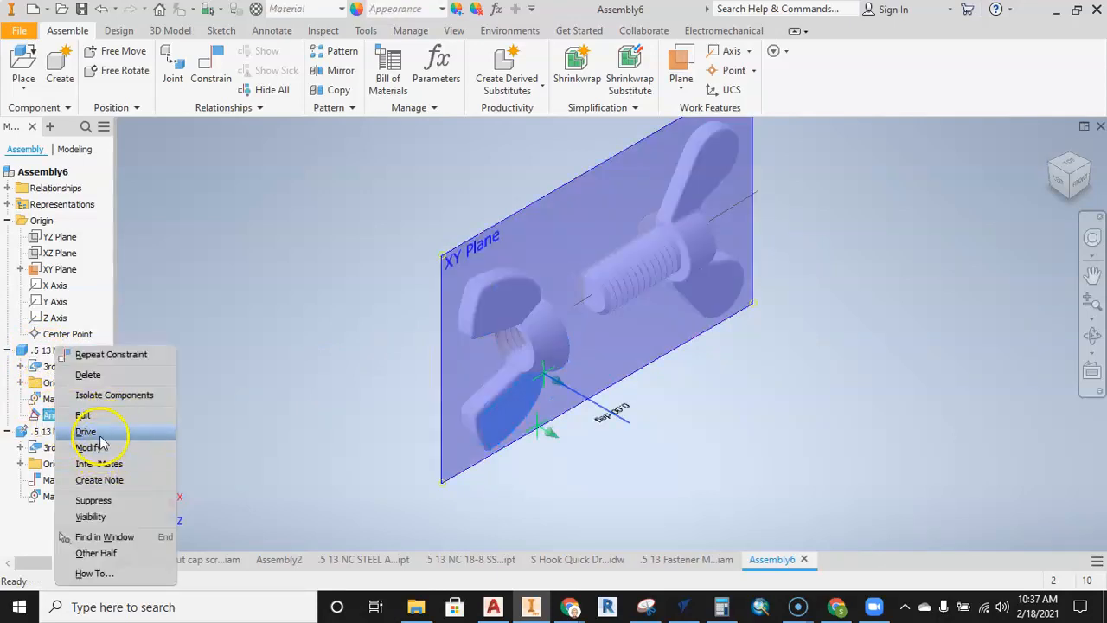
click(93, 500)
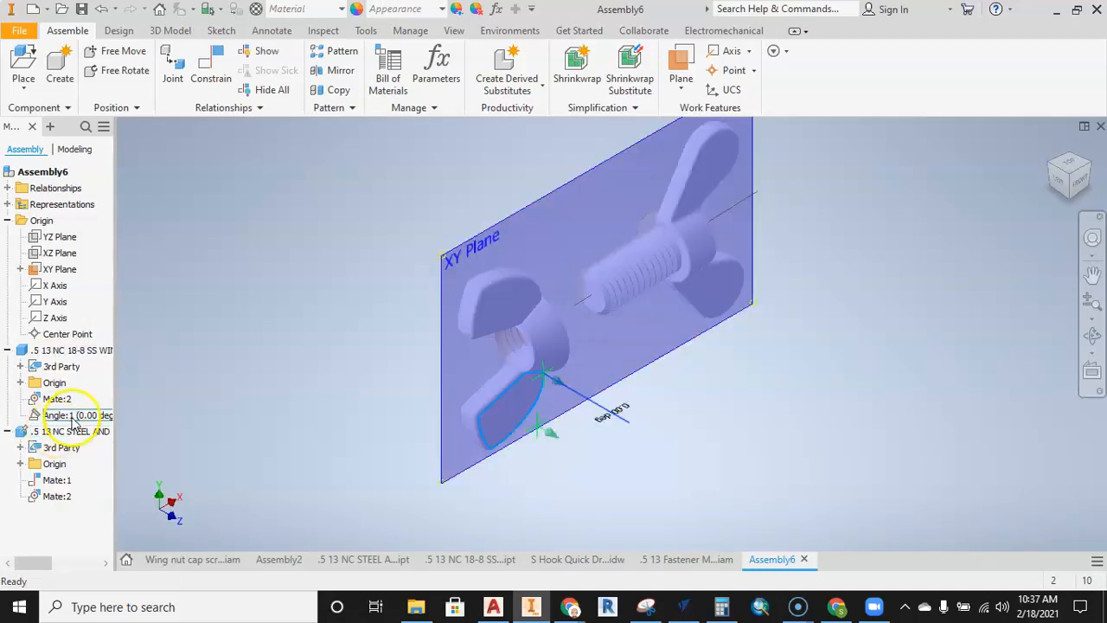
drag(494, 306, 438, 328)
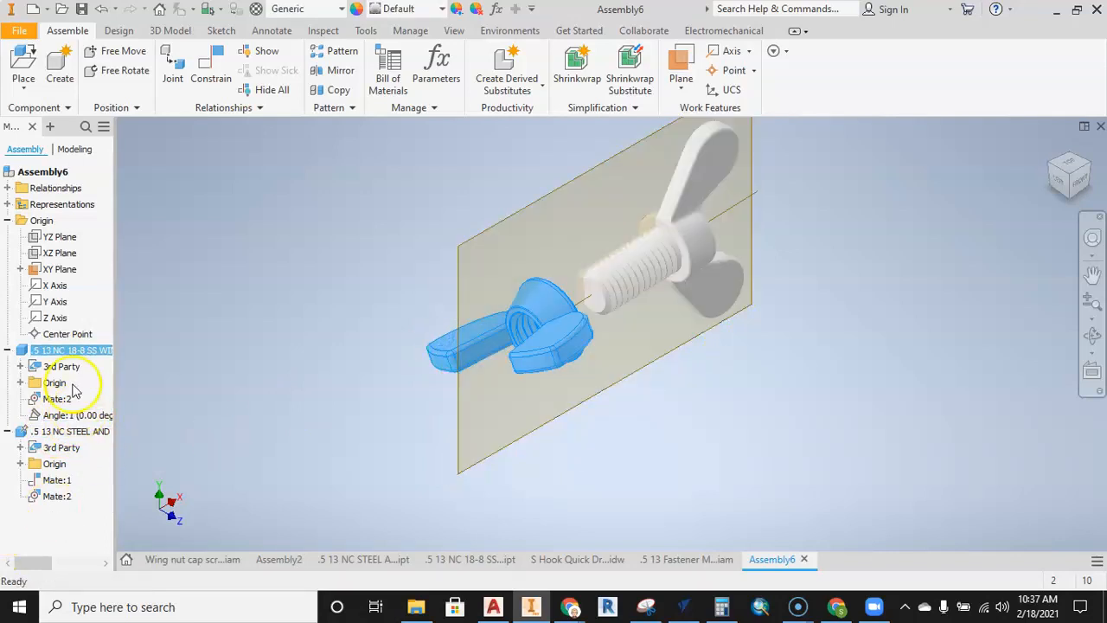
Unsuppress the wing nut's angle constraint so the wings realign with the XY Plane
click(54, 416)
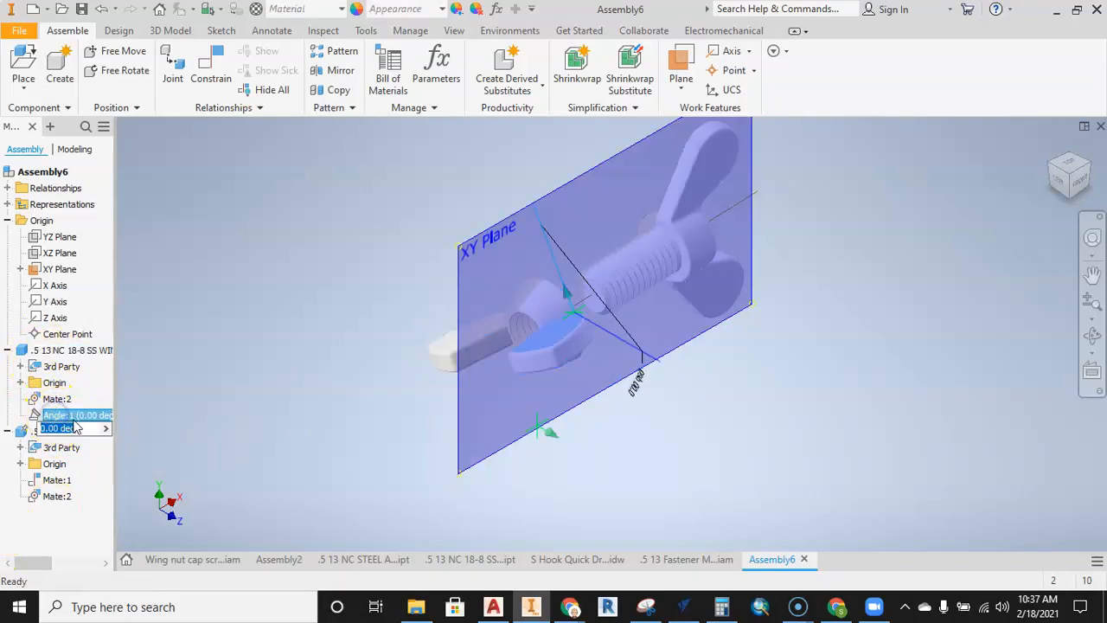
right_click(78, 418)
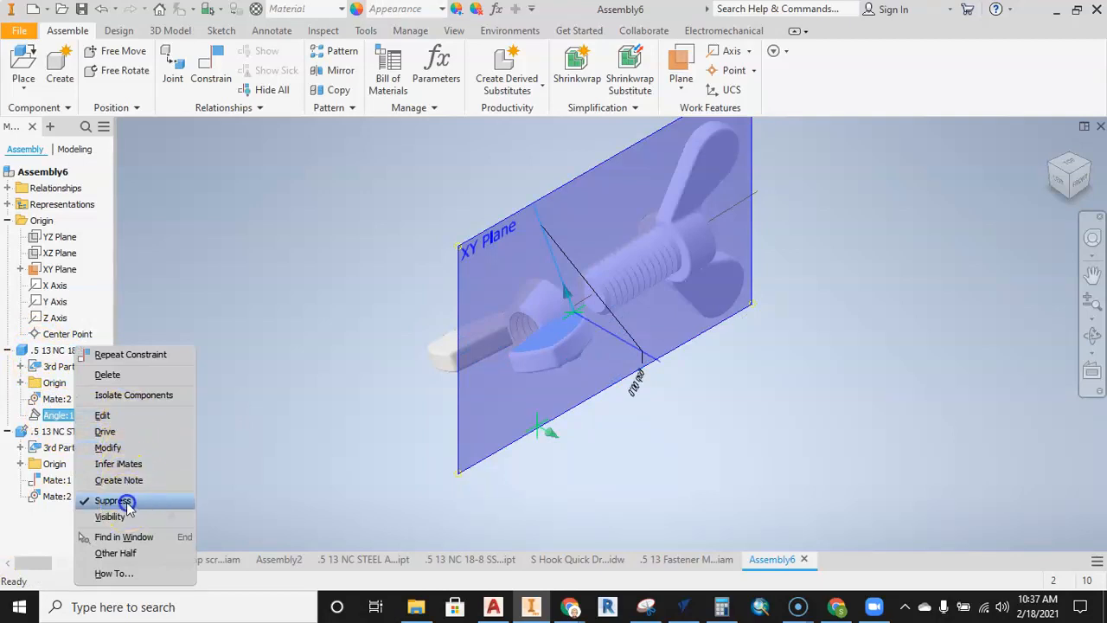
click(113, 501)
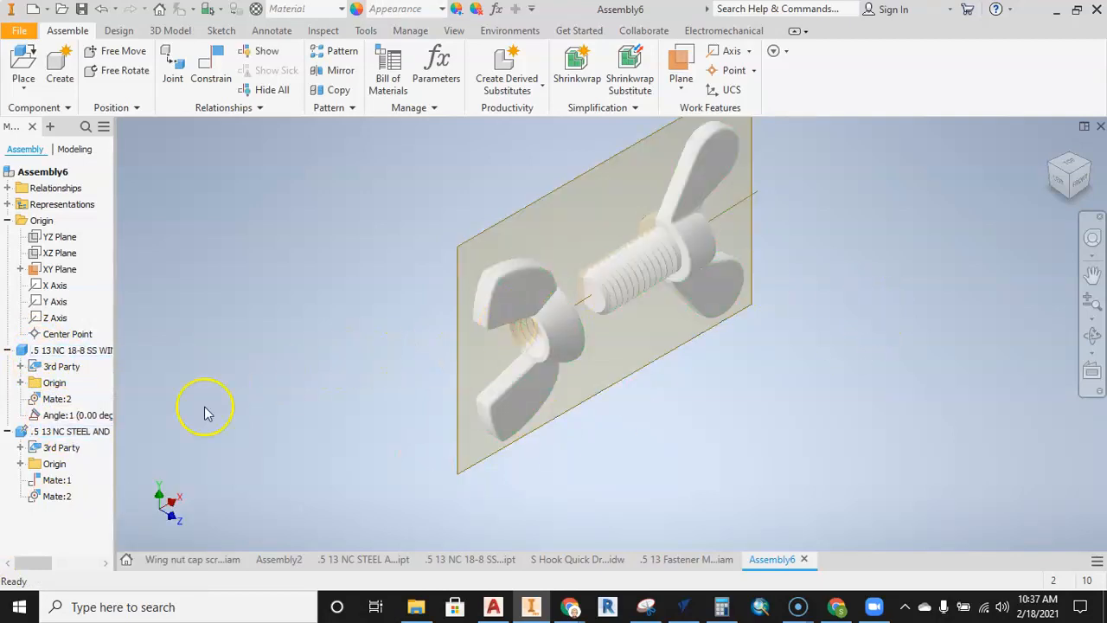
Suppress the wing nut's angle constraint again and turn the nut's wings out of the XY Plane by hand
right_click(95, 422)
click(121, 510)
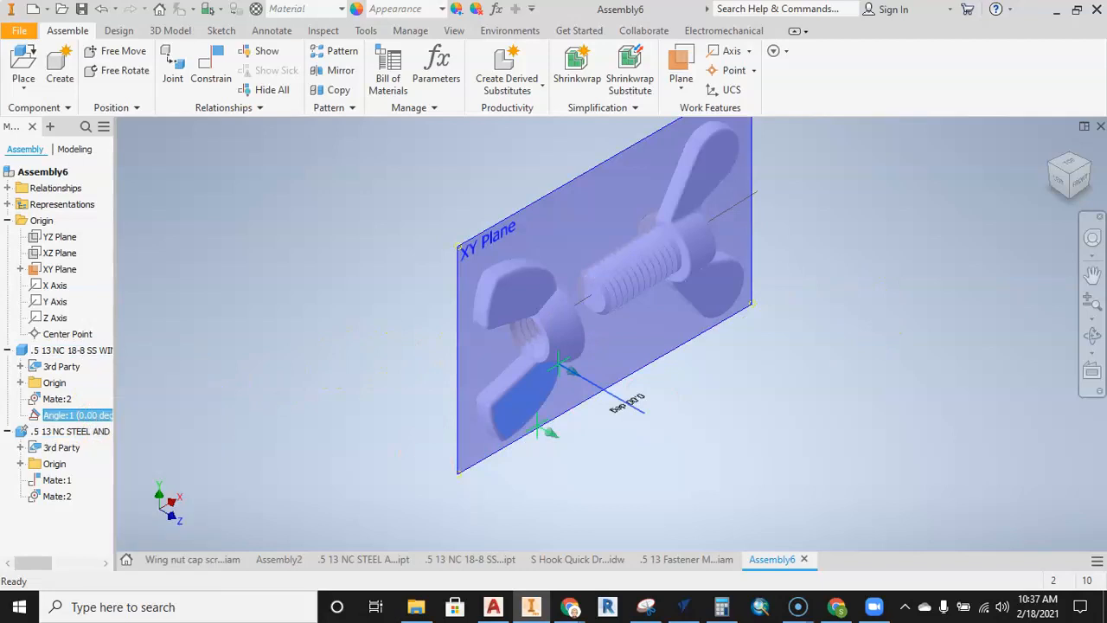
drag(538, 292, 447, 274)
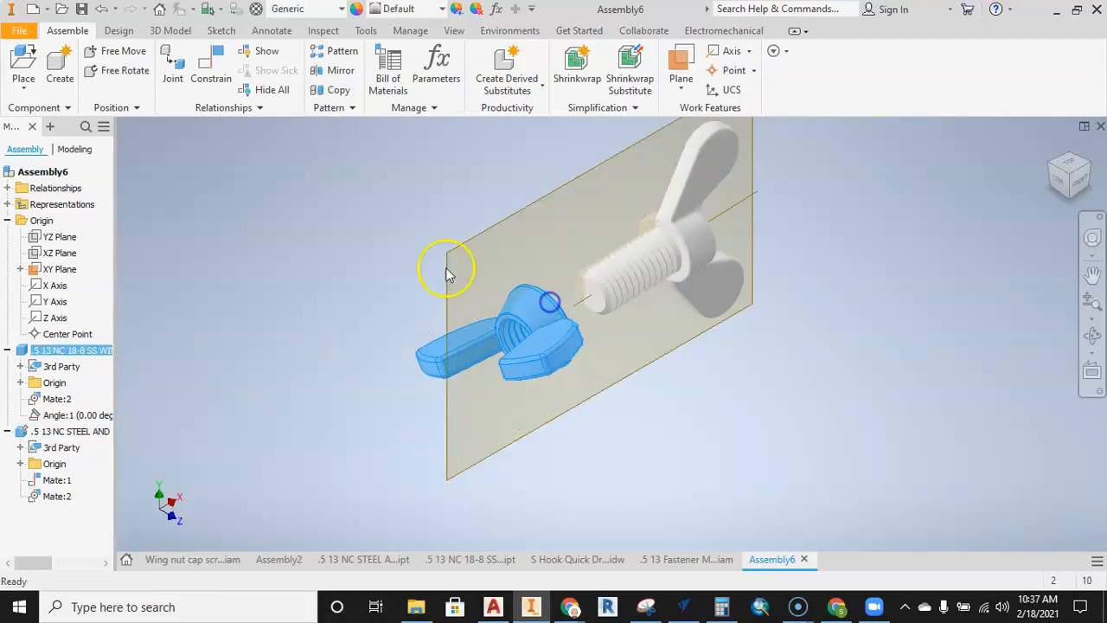
Turn off the visibility of the assembly's XY Plane
shift+middle_drag(556, 270, 479, 273)
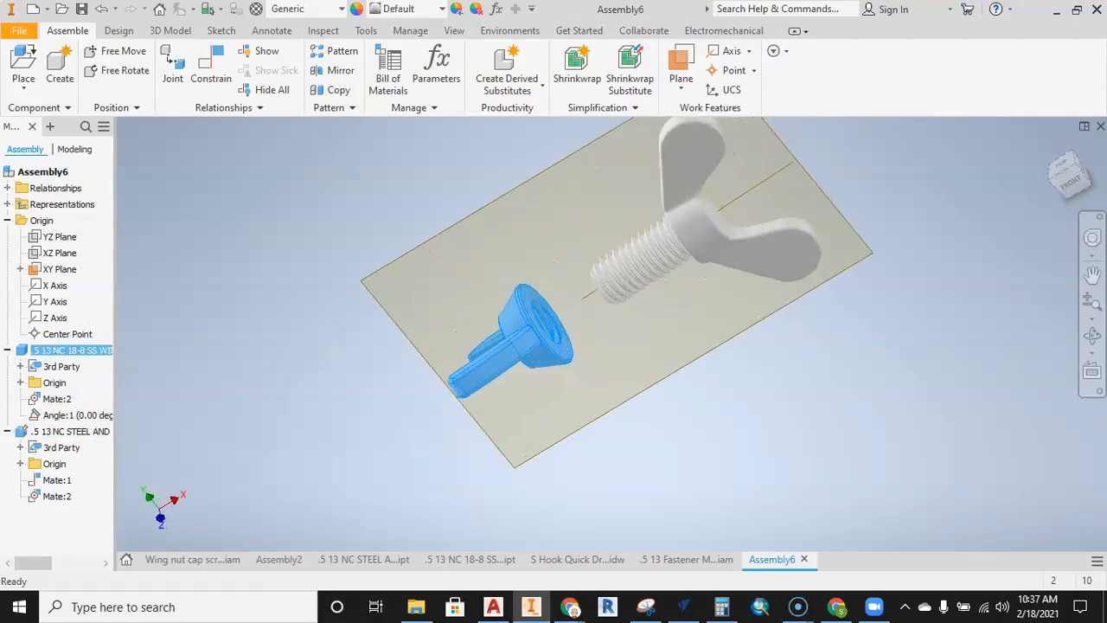
click(62, 269)
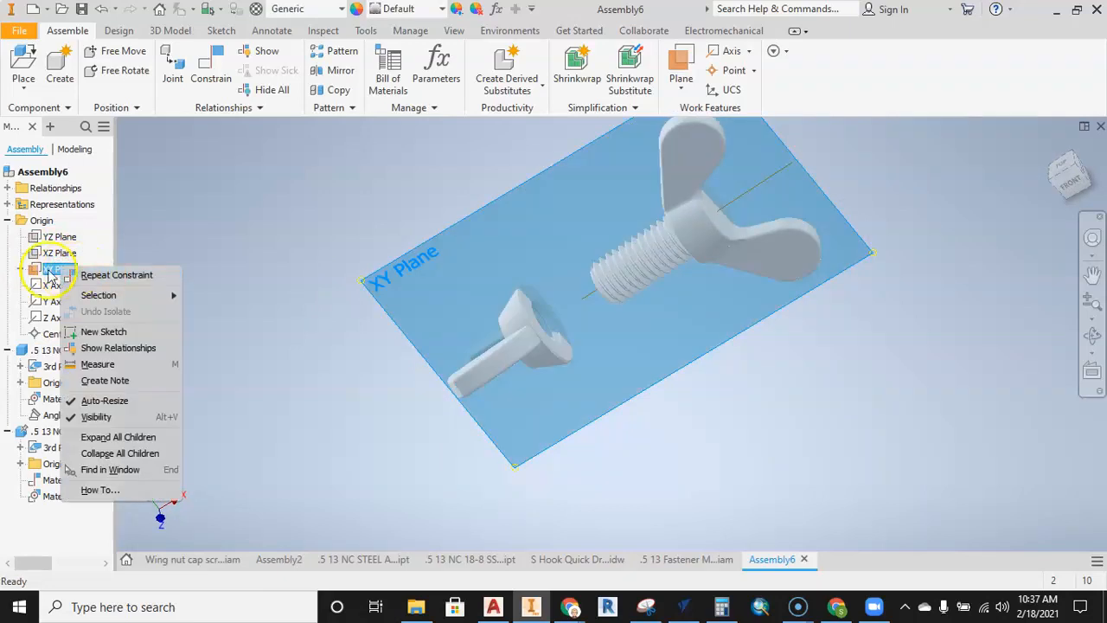
click(121, 416)
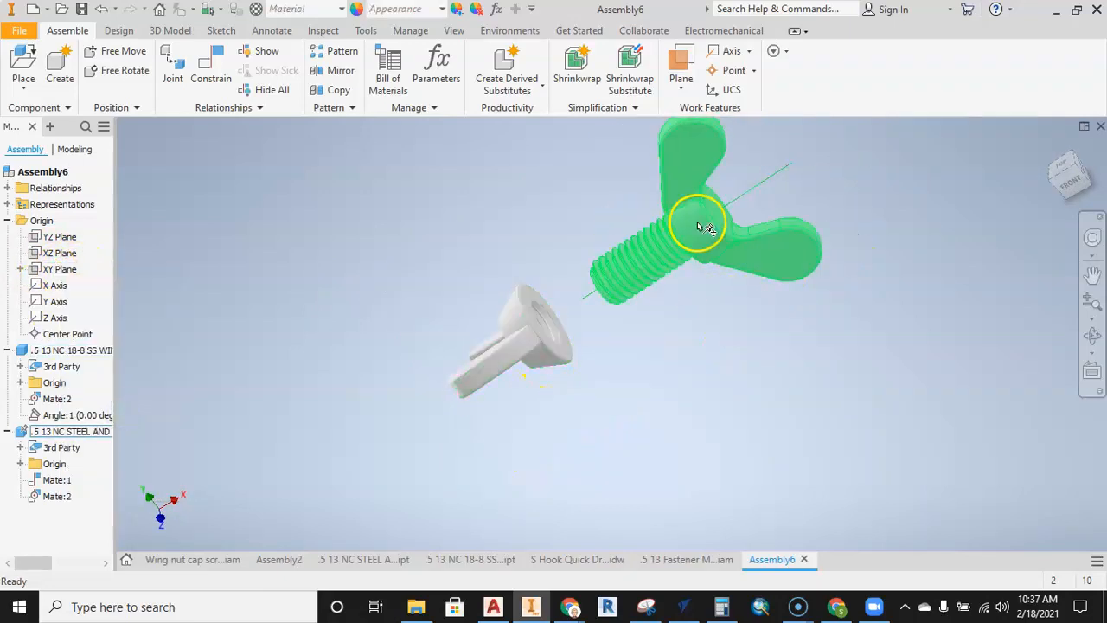
Create a work plane on the wing nut's flat ring-shaped end face, facing the screw, with an offset of 0
scroll(532, 309, up, 3)
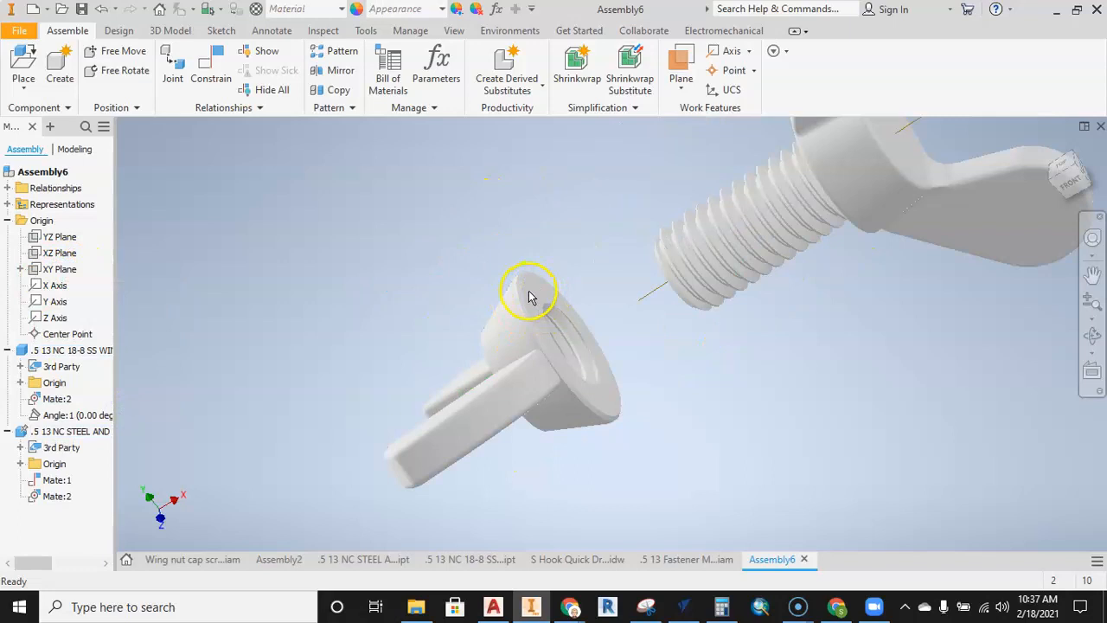
click(544, 294)
middle_drag(546, 295, 487, 299)
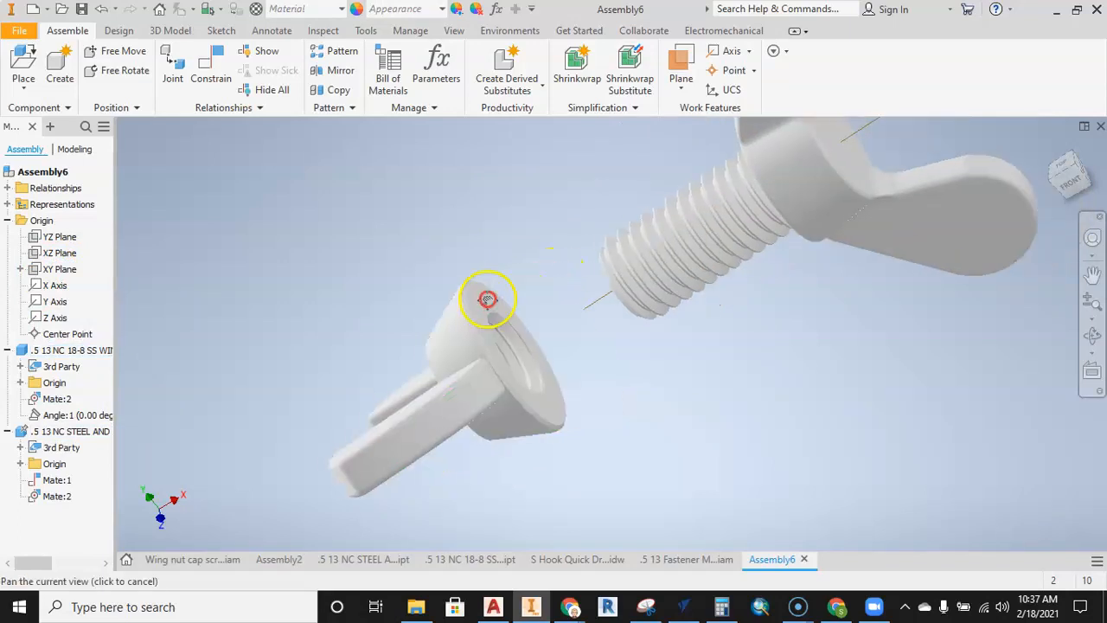
click(680, 67)
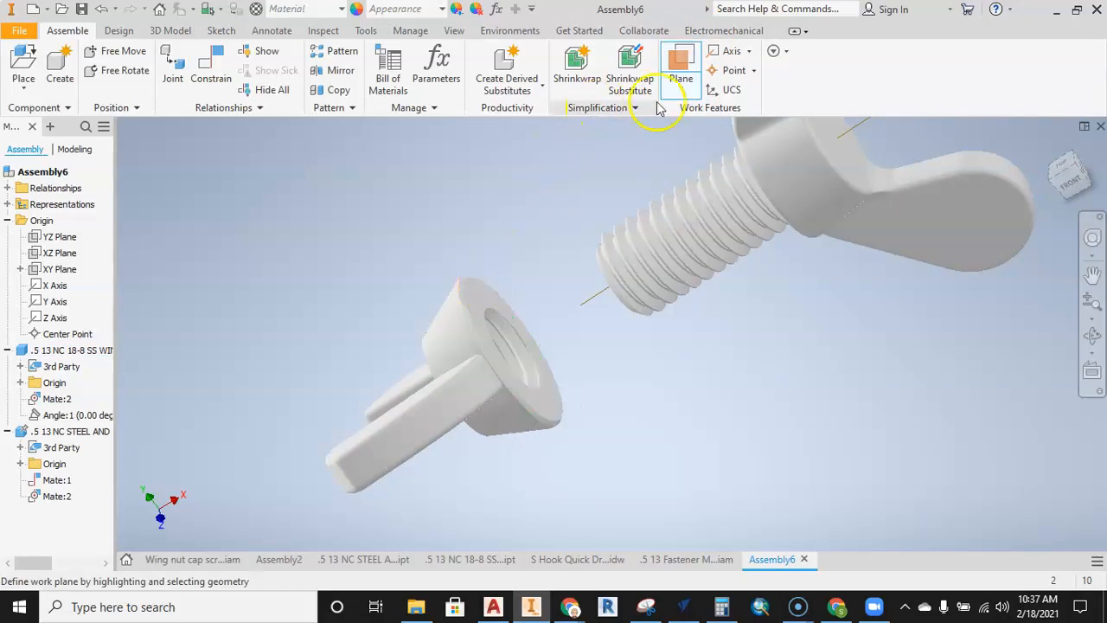
click(484, 297)
drag(476, 294, 517, 272)
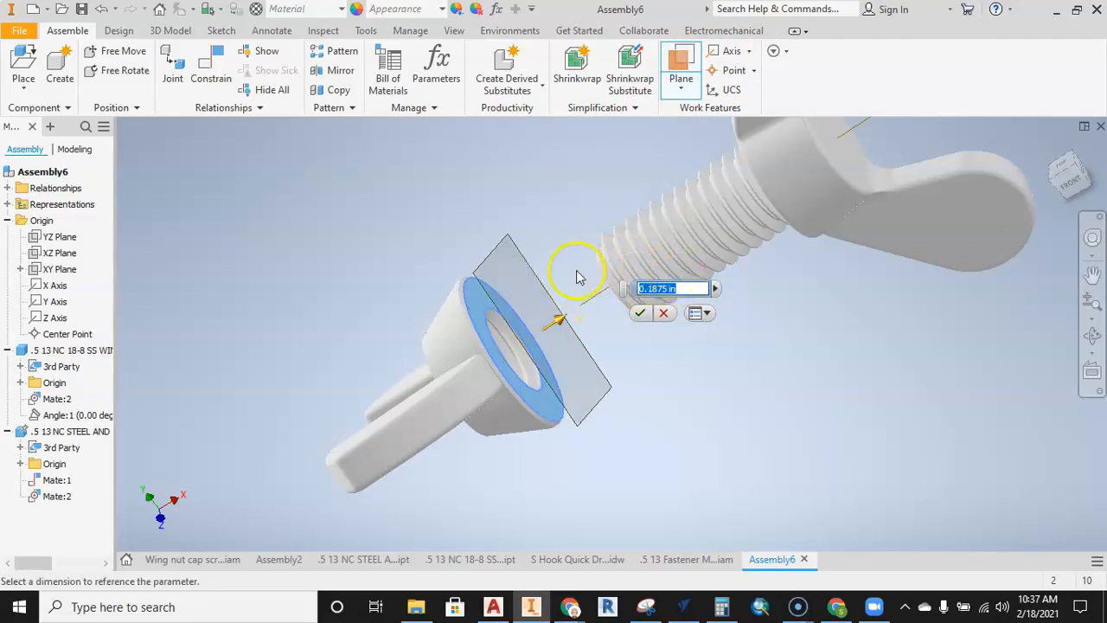
text(0)
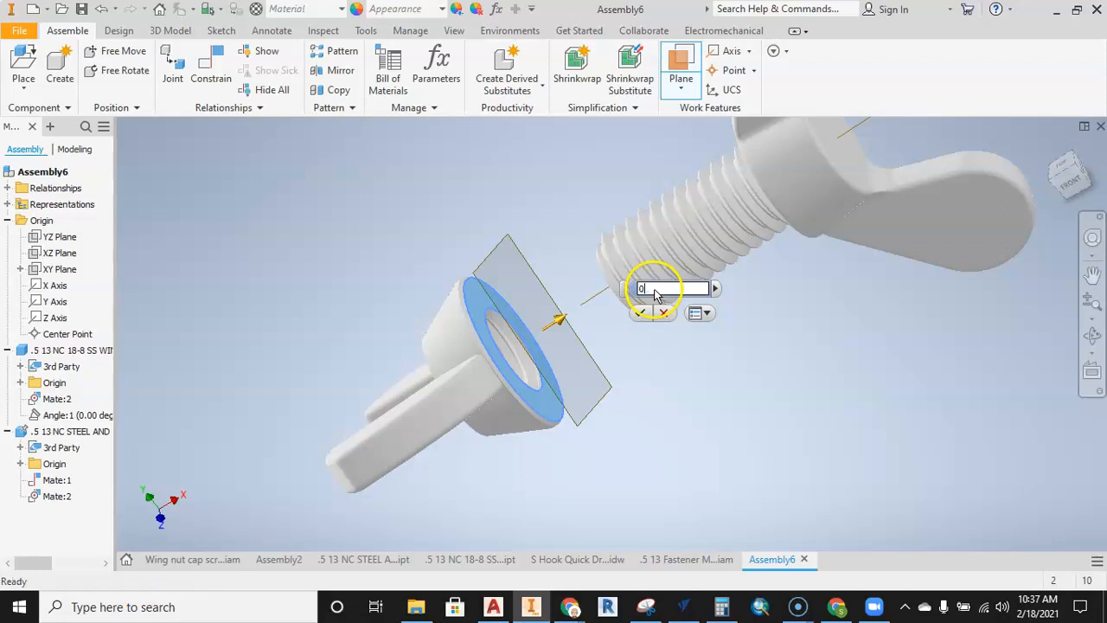
click(639, 315)
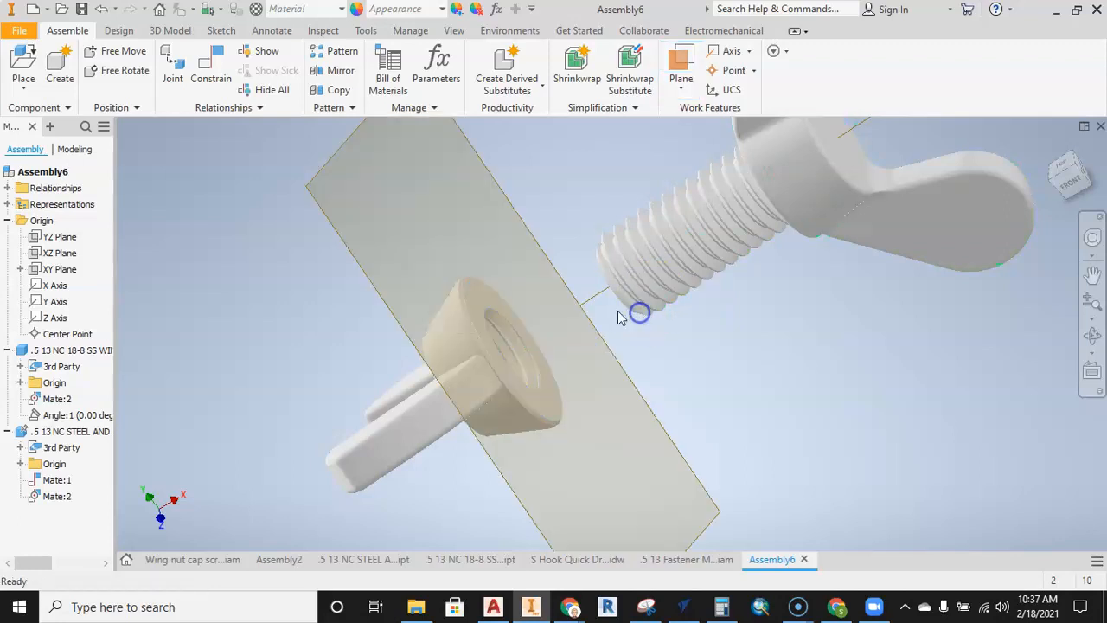
Constrain the wing nut's flat ring face flush with Work Plane1 at an offset of 0.000 in
shift+middle_drag(513, 238, 493, 264)
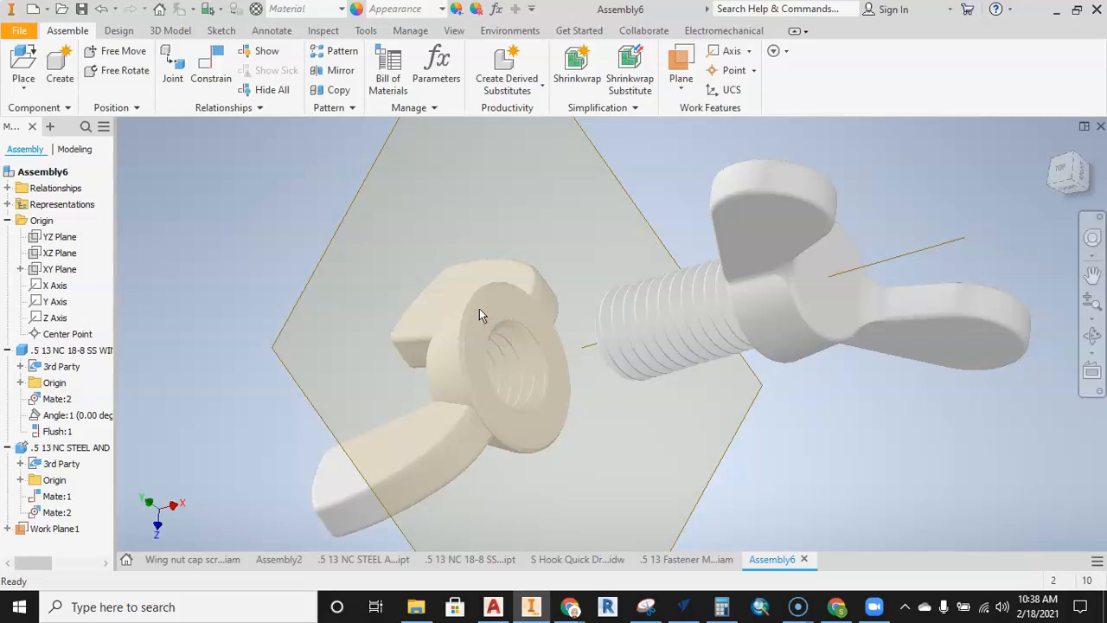
click(211, 68)
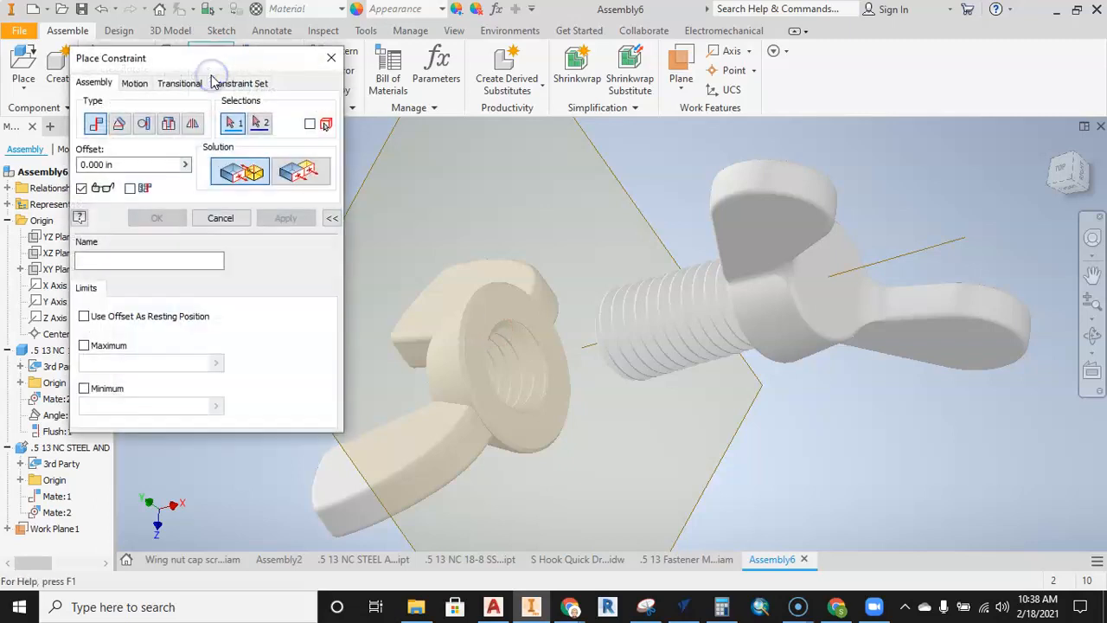
click(496, 304)
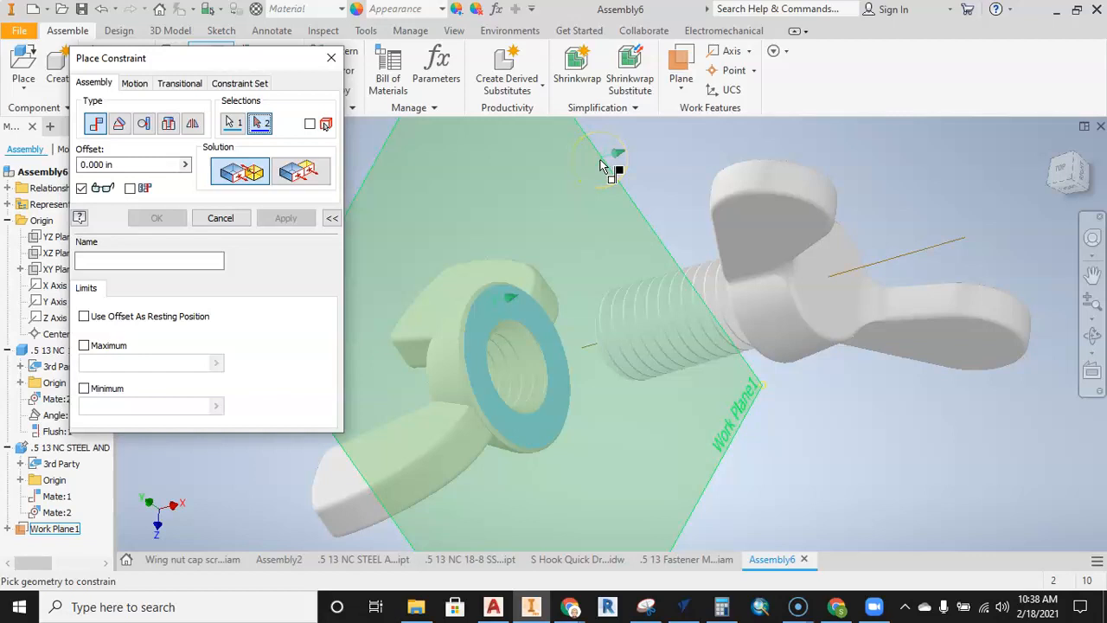
click(302, 177)
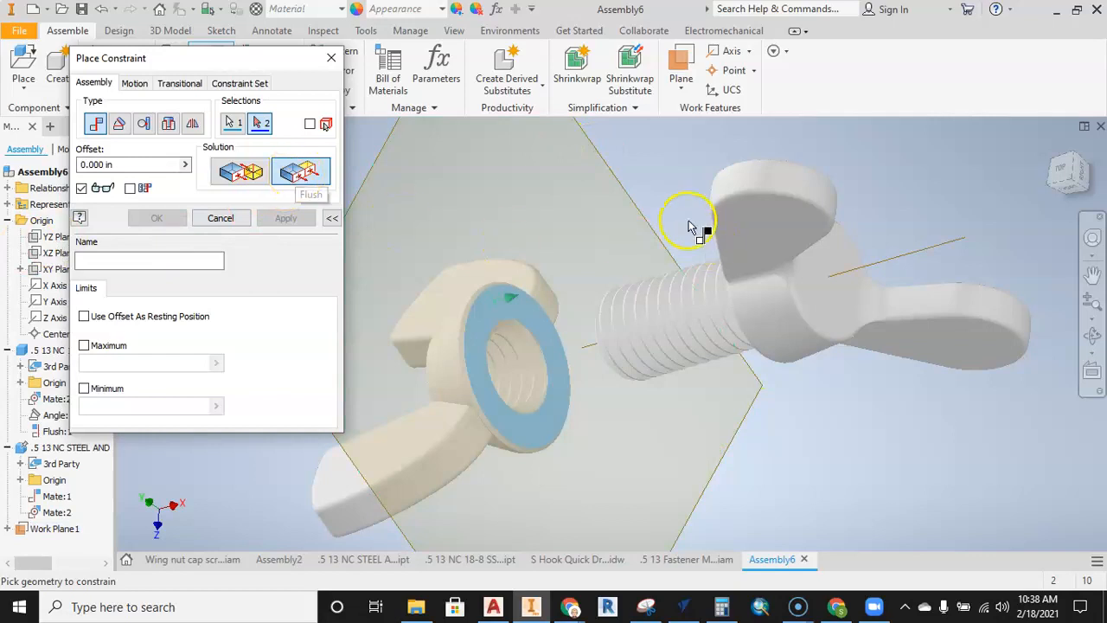
click(609, 171)
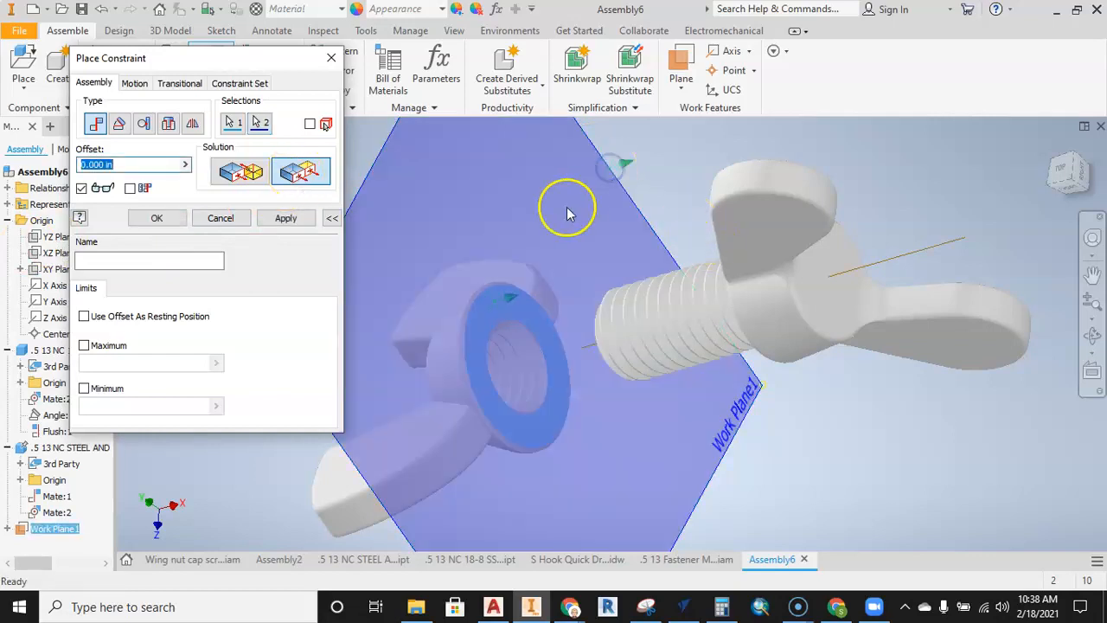
click(285, 218)
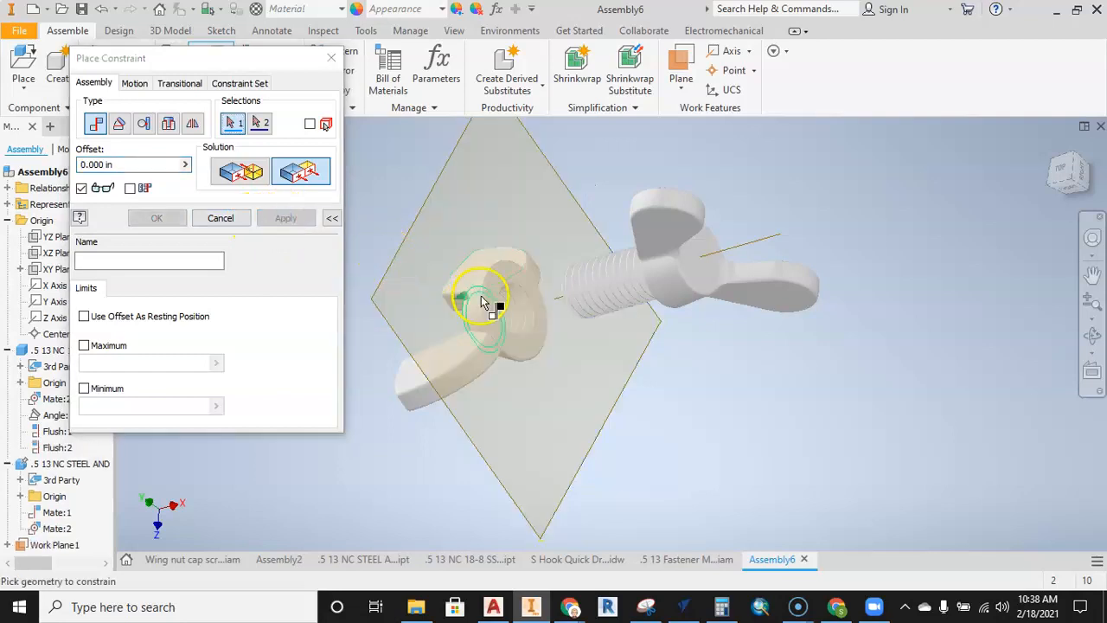
Add a flush constraint with 0.000 in offset between the wing nut's narrow ring face on the wing side and the screw's threaded end face
shift+middle_drag(523, 329, 582, 314)
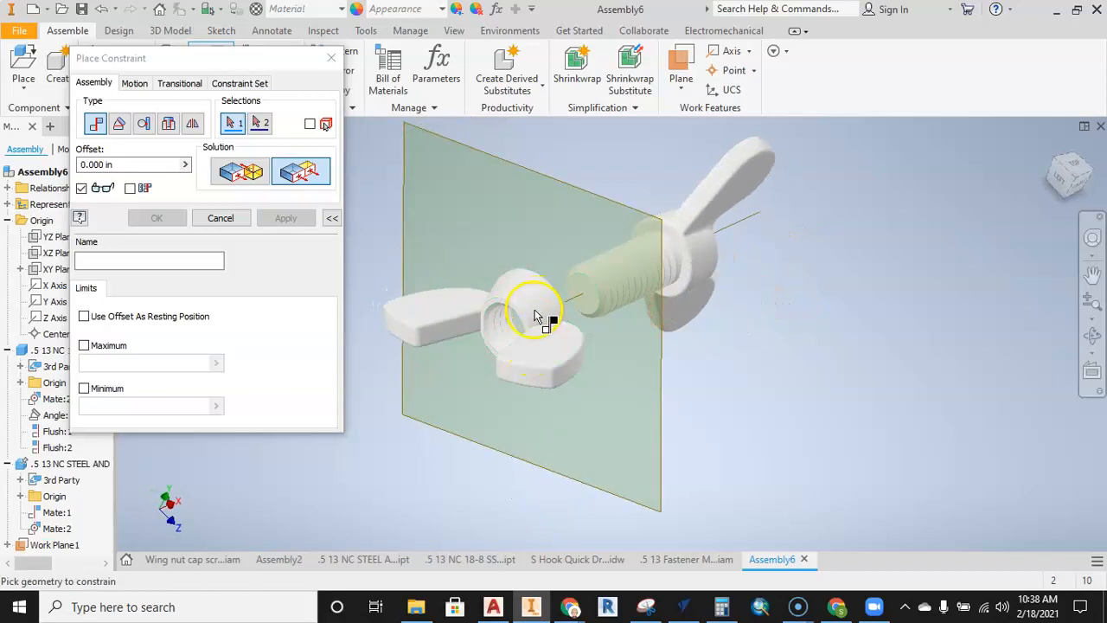
scroll(583, 304, up, 3)
scroll(617, 302, up, 3)
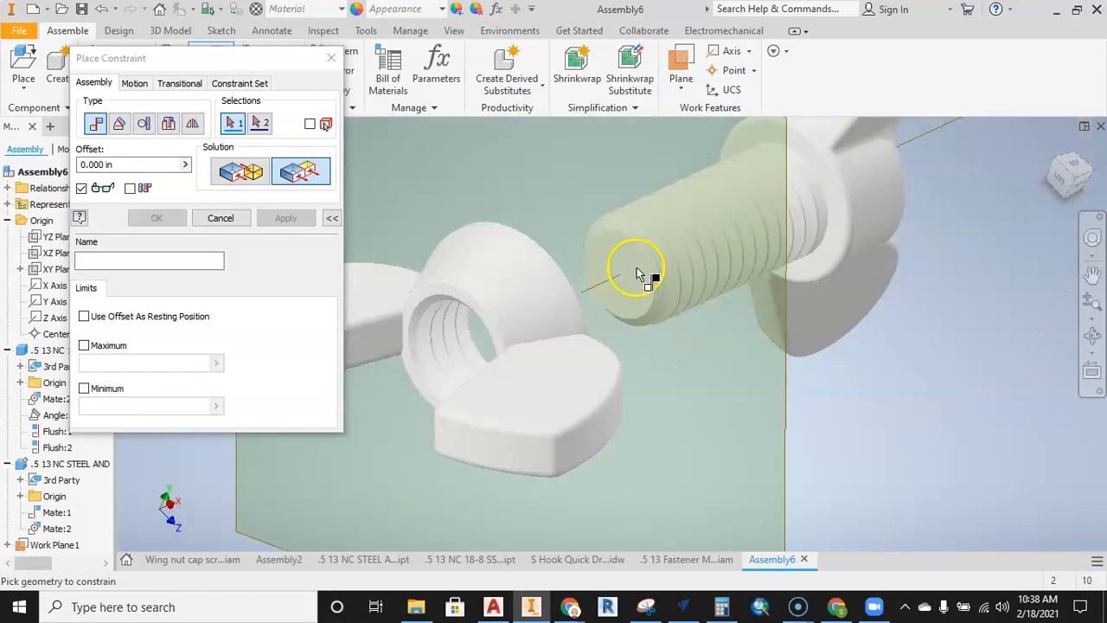
middle_drag(637, 271, 641, 285)
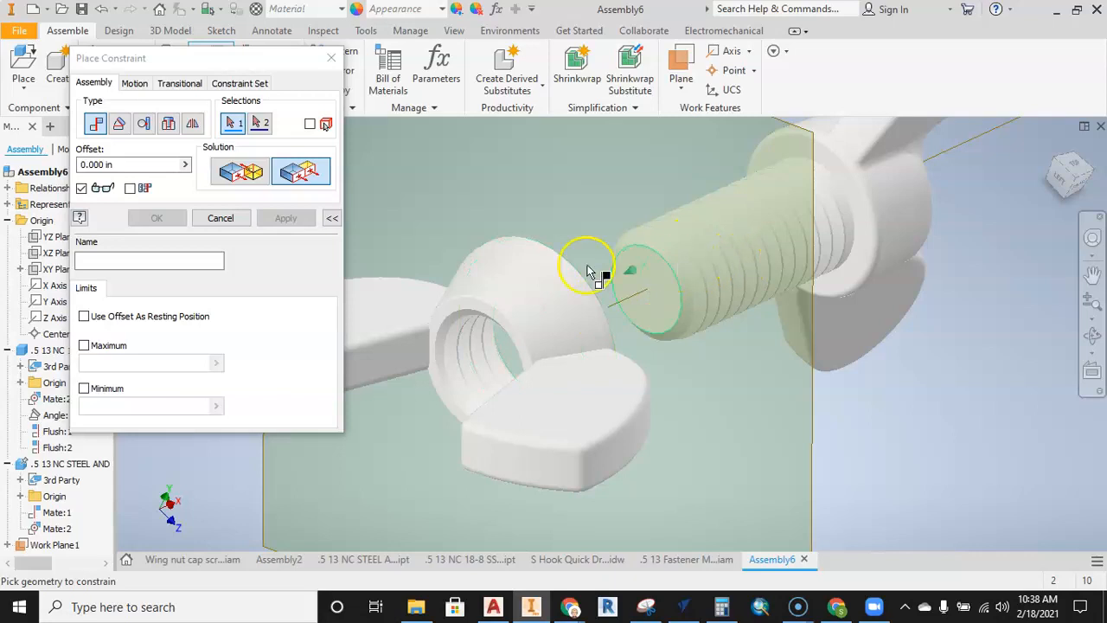
click(238, 166)
click(286, 164)
scroll(449, 324, down, 10)
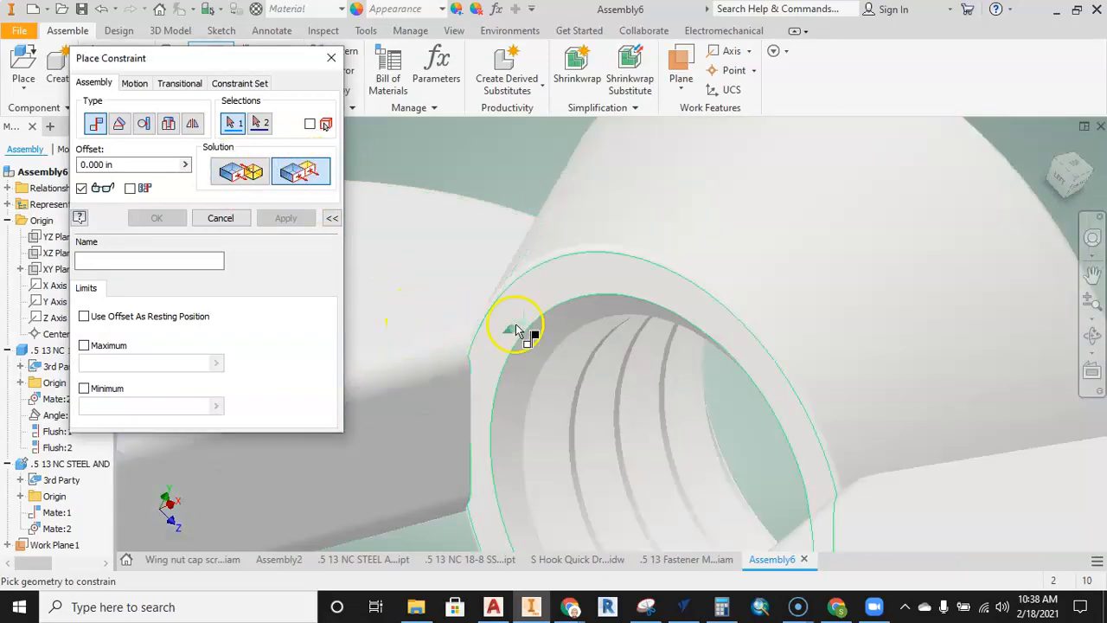
click(593, 252)
scroll(591, 253, up, 10)
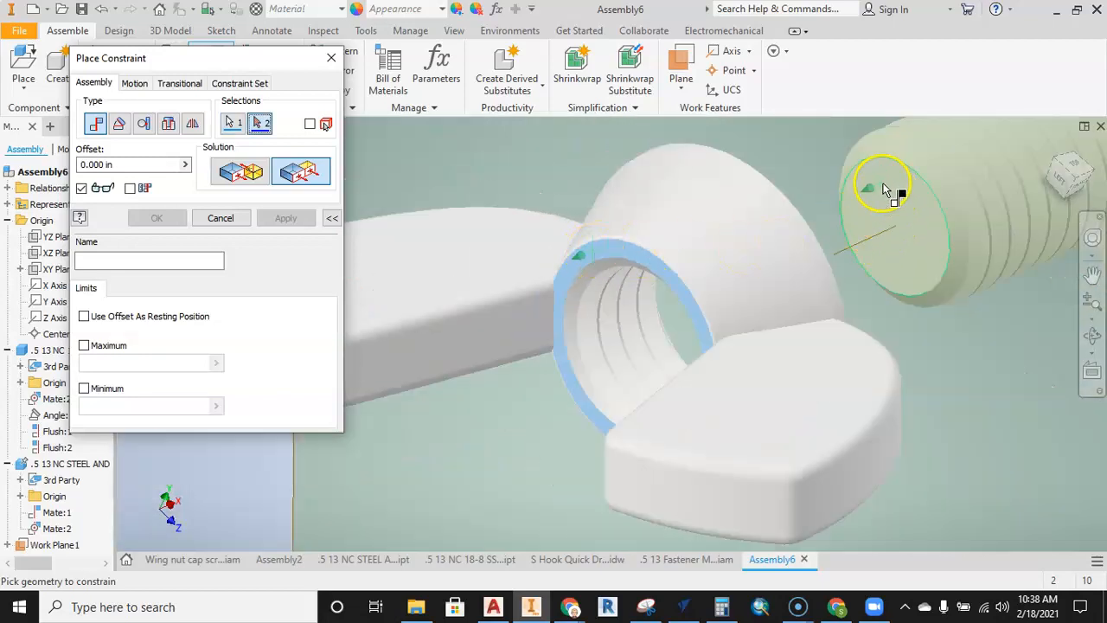
click(885, 198)
middle_drag(889, 206, 556, 333)
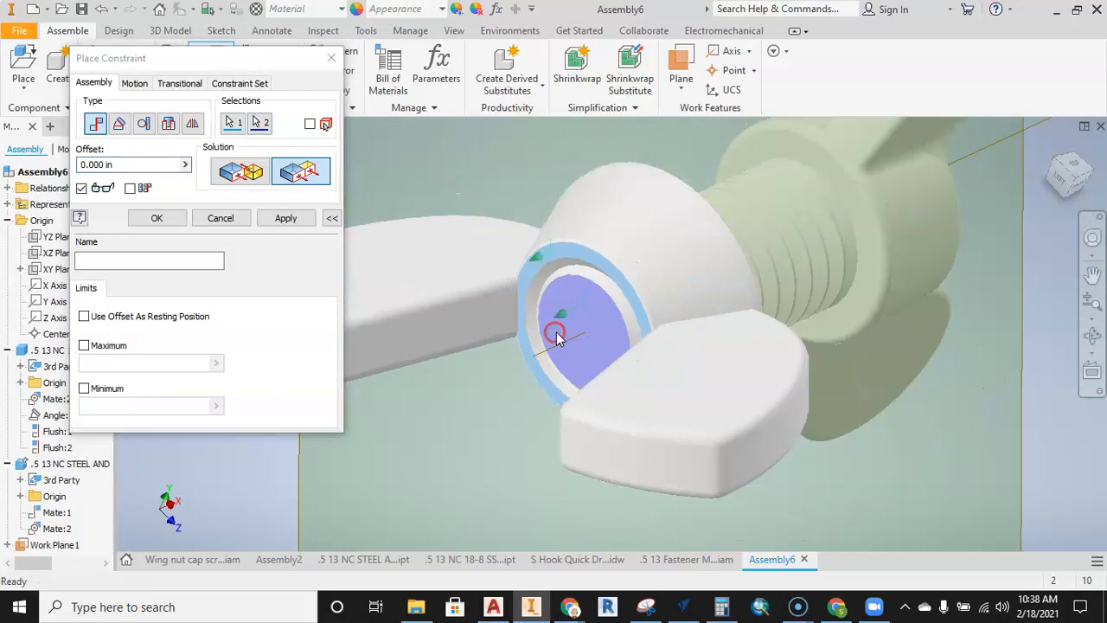
scroll(580, 325, up, 3)
click(285, 221)
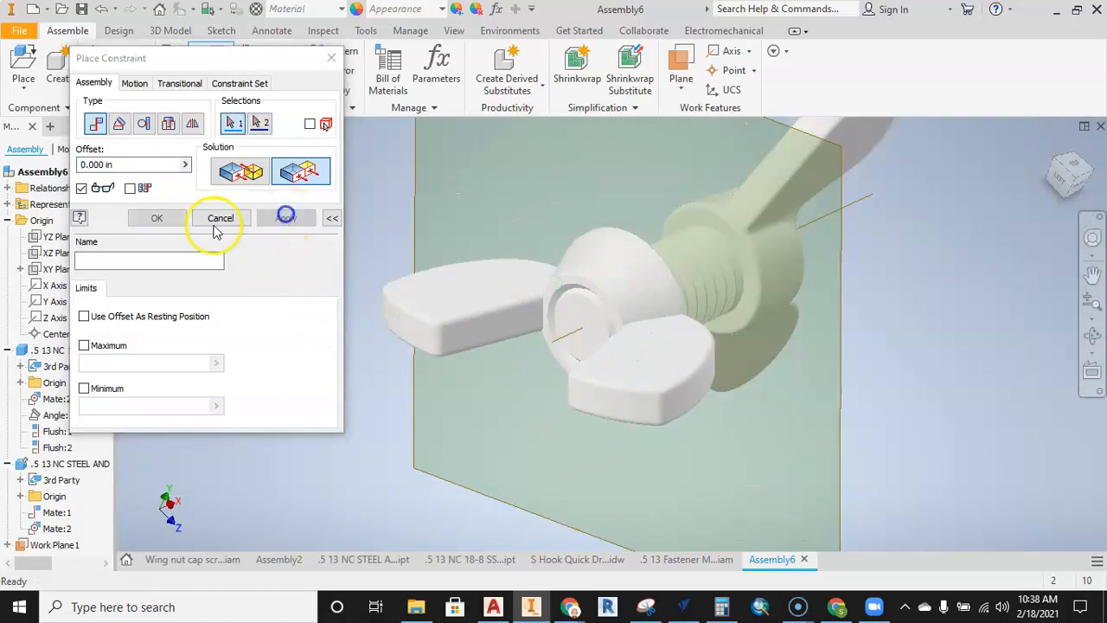
click(218, 218)
Turn off the visibility of Work Plane1
scroll(307, 309, up, 3)
mouse_move(448, 314)
shift+middle_down()
mouse_move(482, 303)
mouse_move(371, 247)
mouse_move(334, 245)
mouse_move(346, 224)
mouse_move(573, 217)
mouse_move(515, 211)
mouse_move(588, 286)
shift+middle_up()
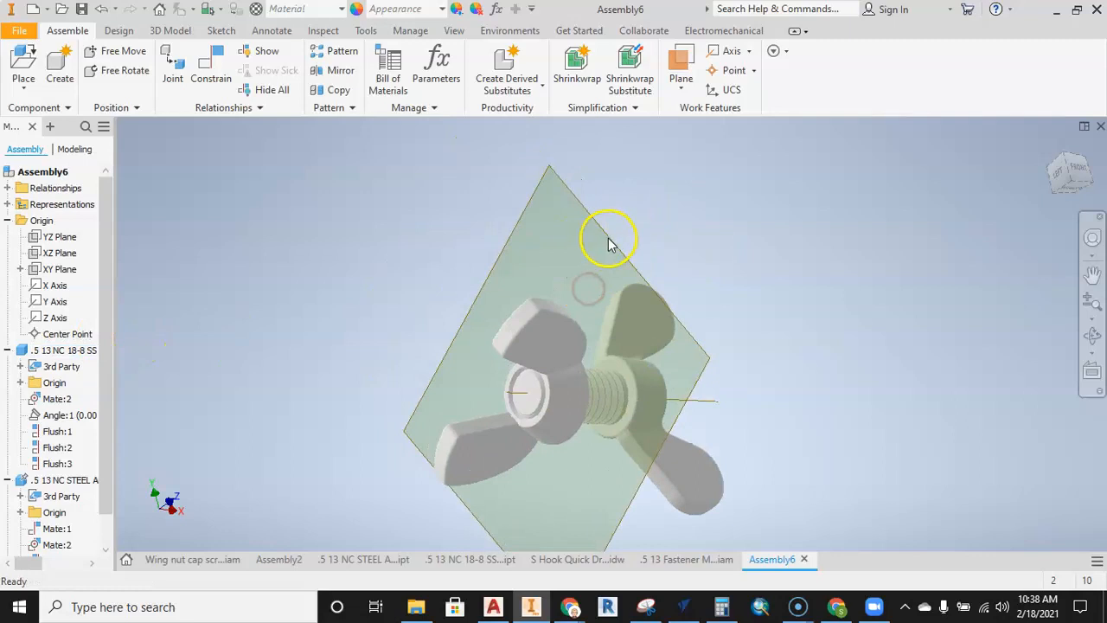
drag(107, 307, 94, 420)
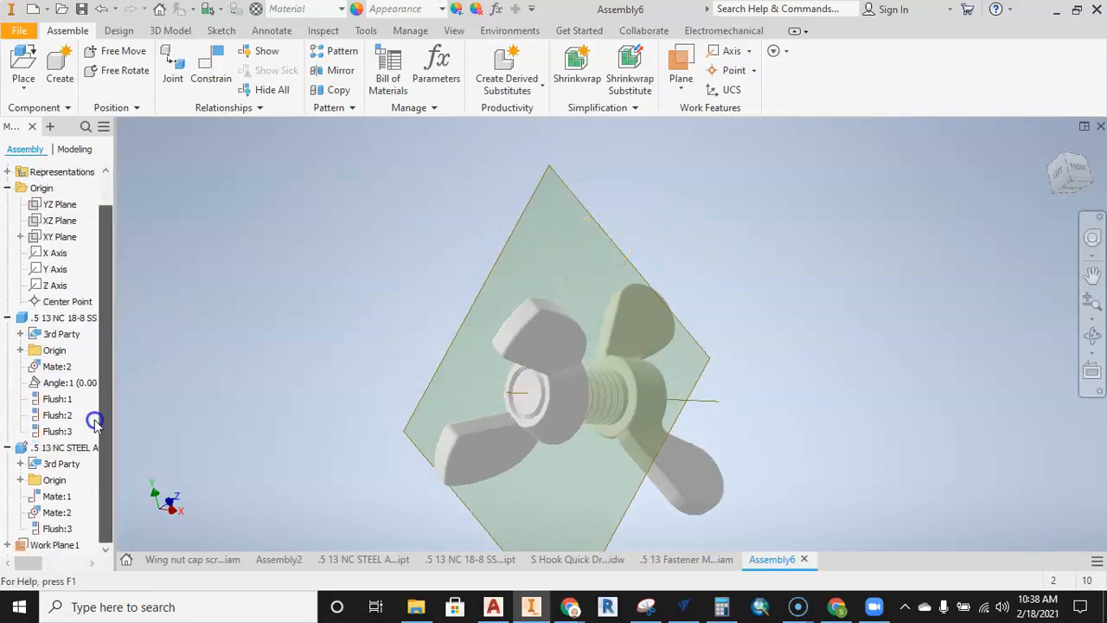
right_click(43, 551)
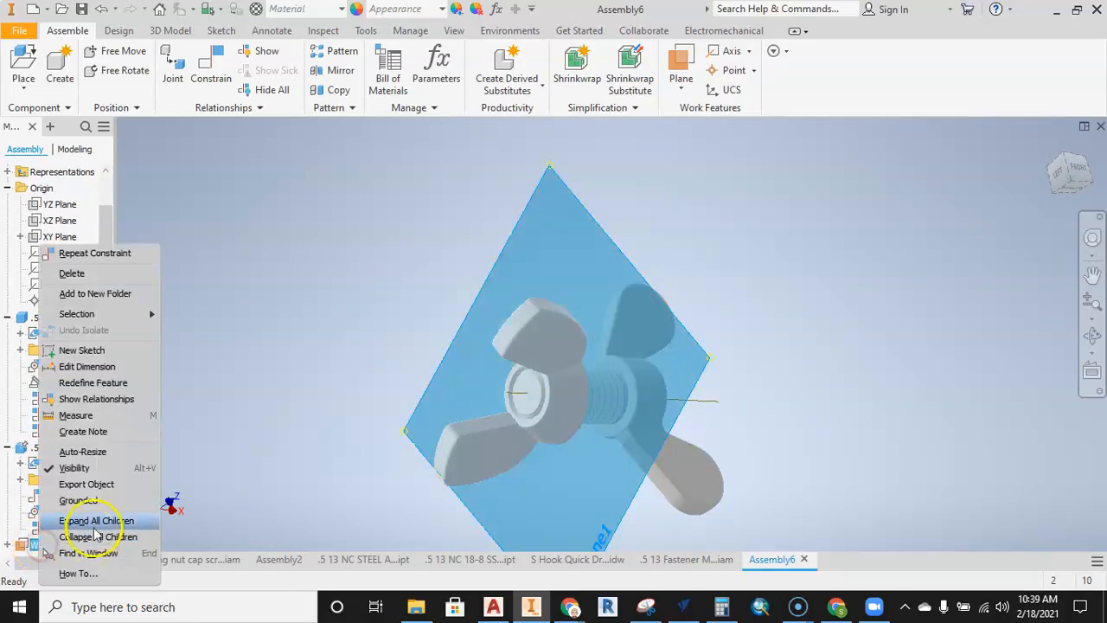
click(93, 464)
click(882, 178)
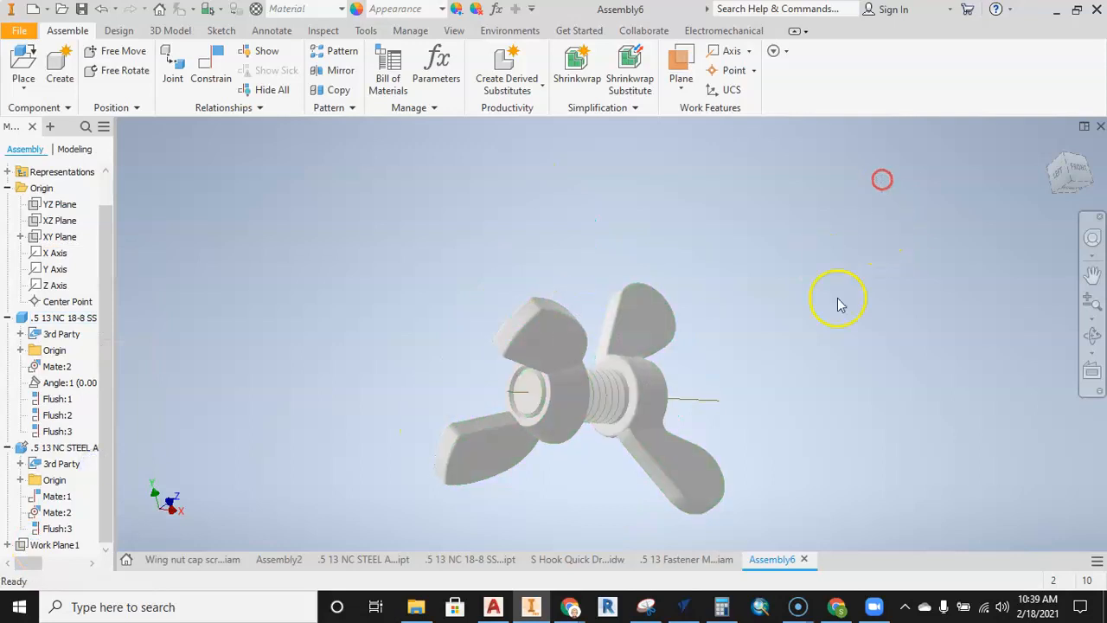
Turn the wing nut by hand about the screw's axis in an isometric view
middle_drag(841, 302, 845, 264)
click(1070, 168)
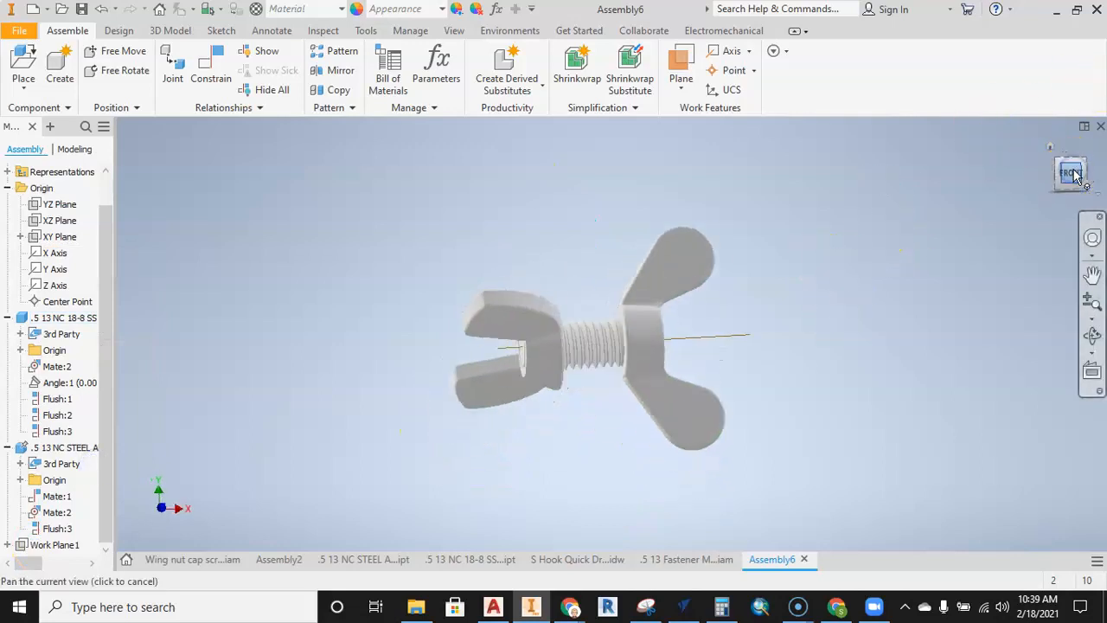
click(1055, 163)
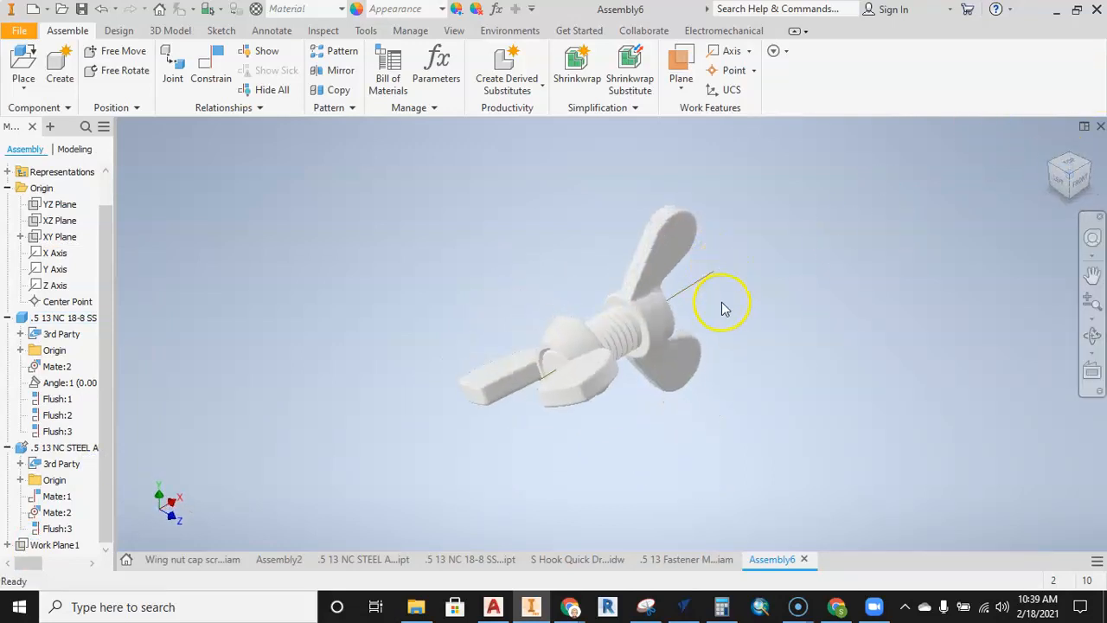
drag(570, 381, 555, 336)
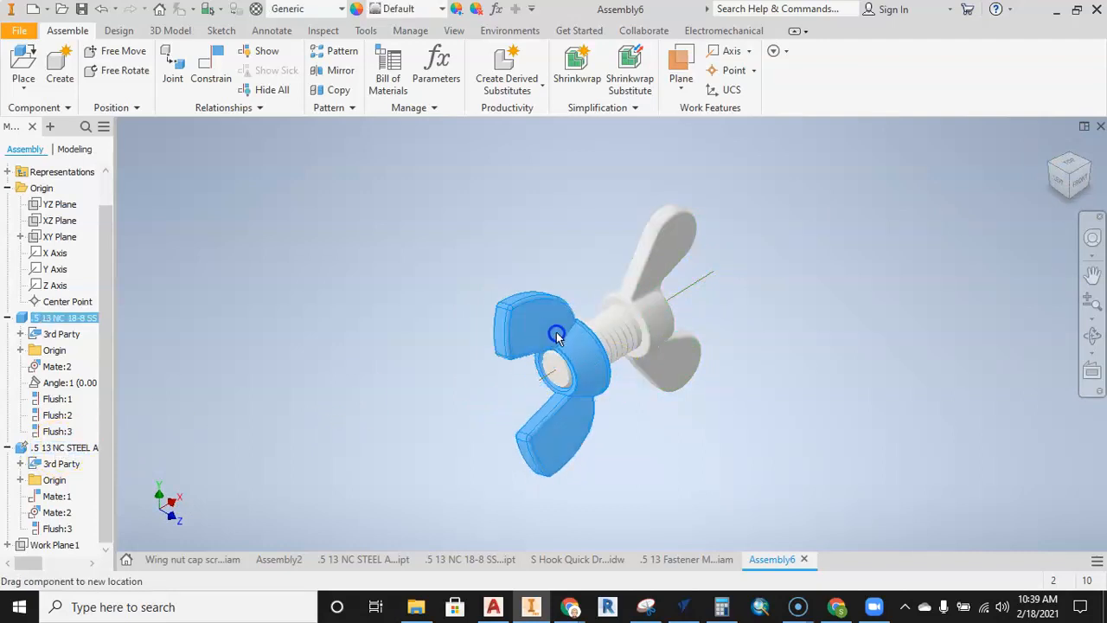
middle_drag(575, 272, 445, 327)
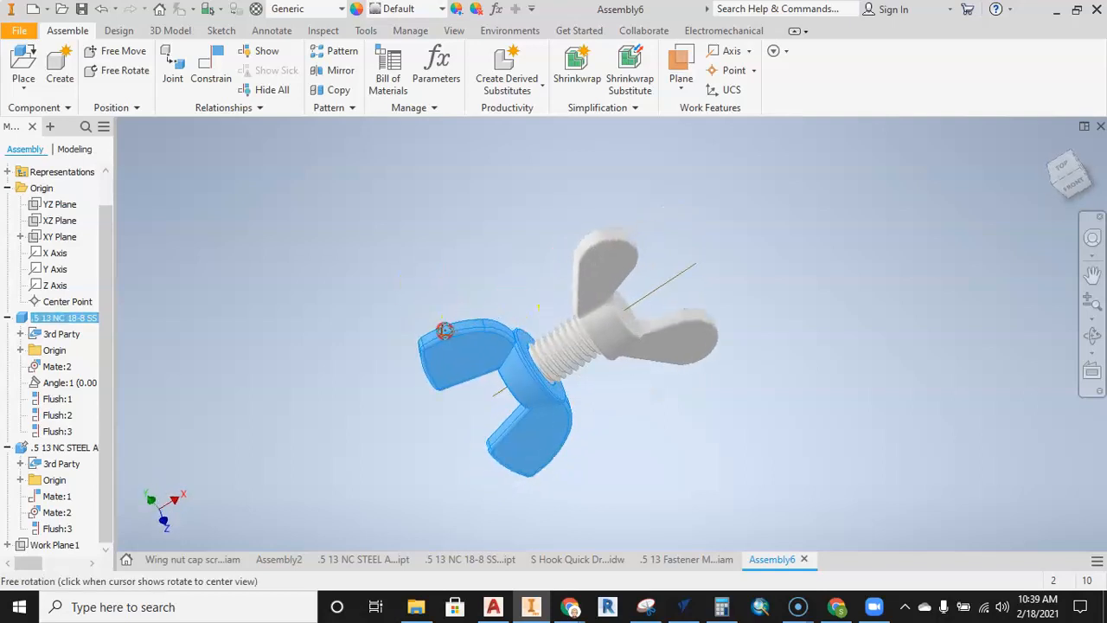
click(210, 78)
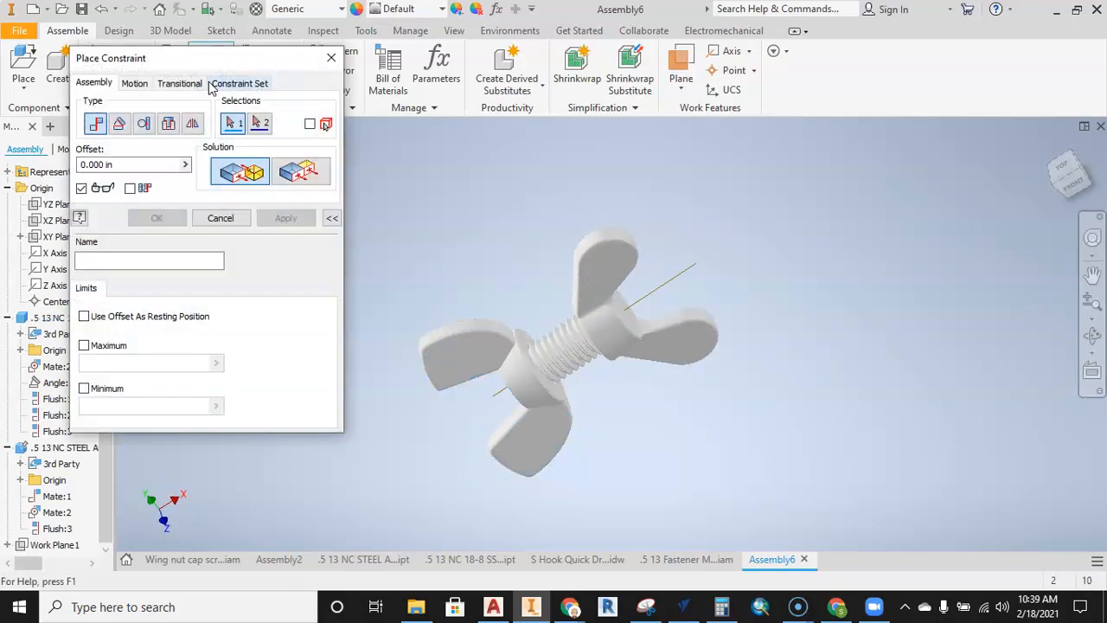
click(134, 84)
click(113, 124)
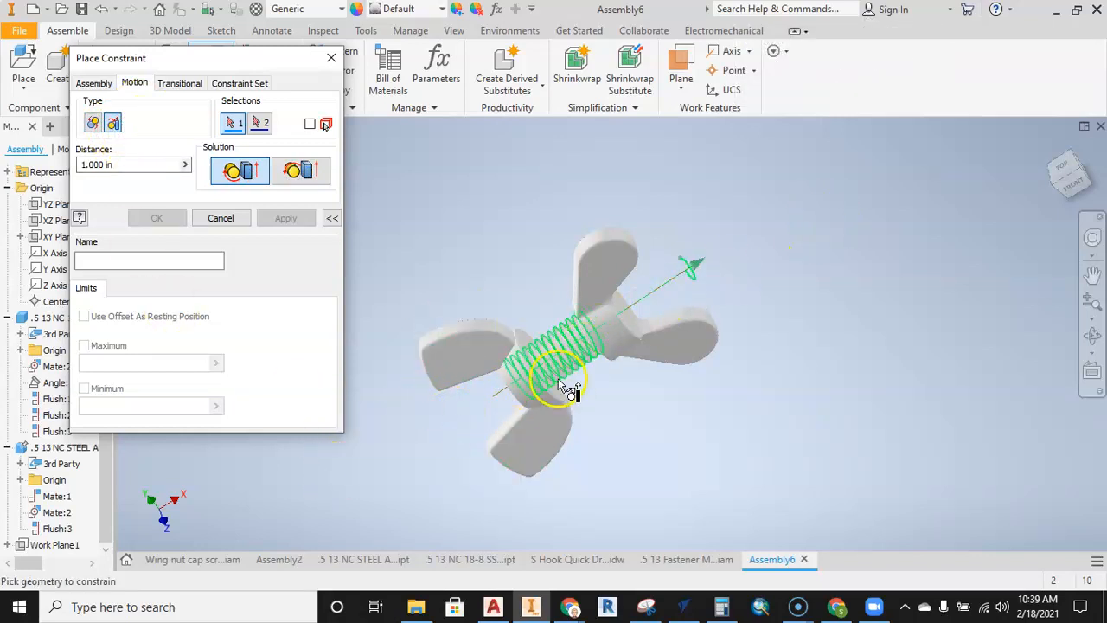
scroll(551, 387, down, 5)
scroll(714, 267, up, 4)
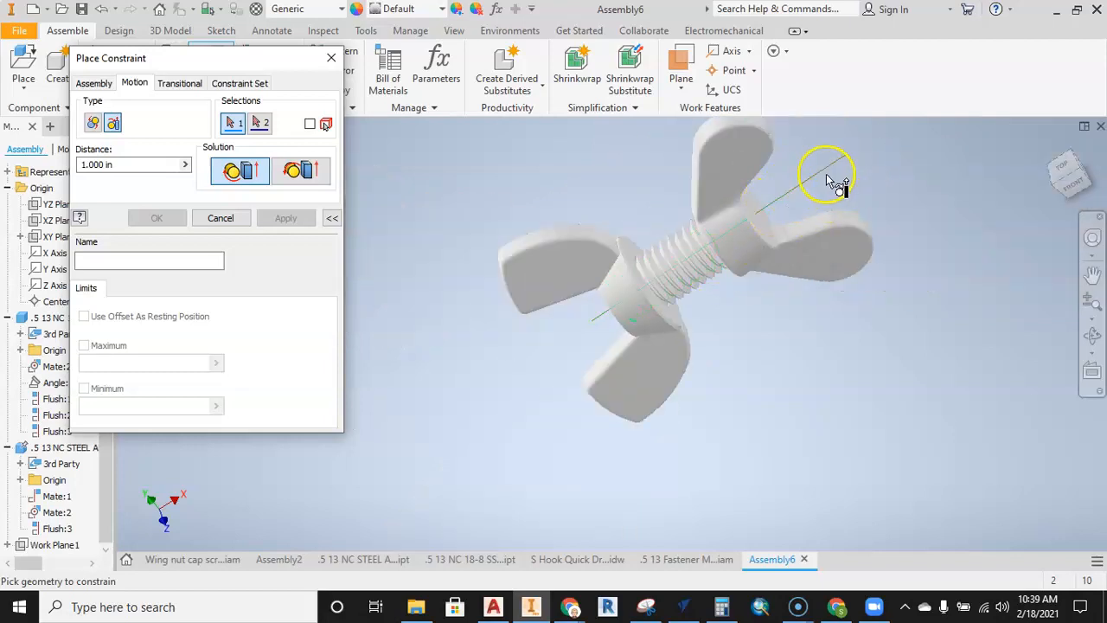
click(227, 218)
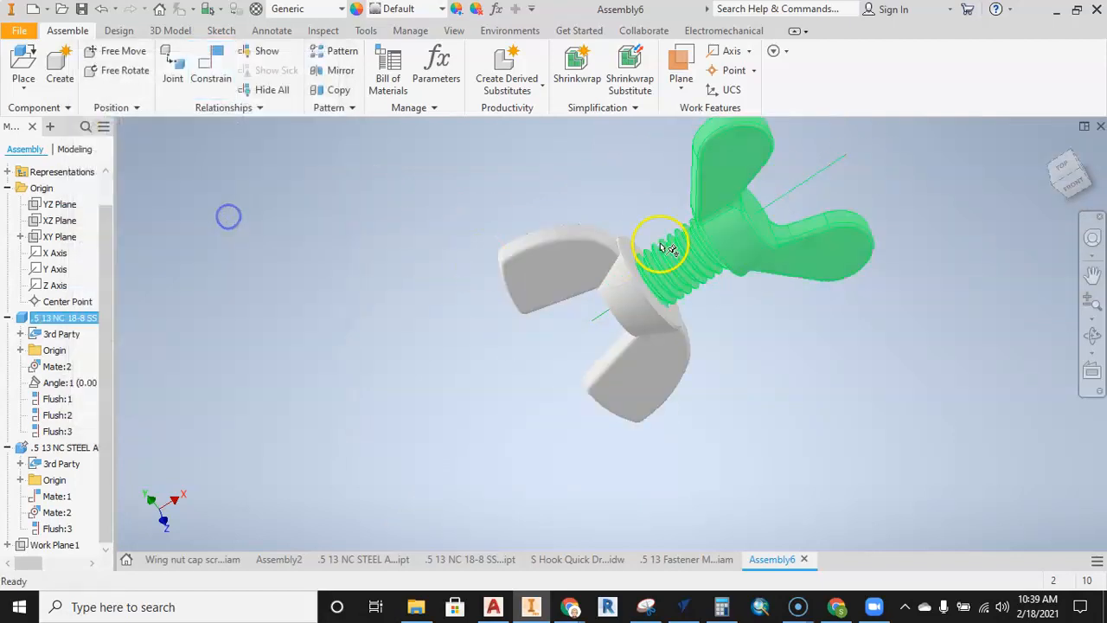
Check the X Axis visibility setting in the thumb screw's part file and return to Assembly6
middle_drag(634, 224, 465, 302)
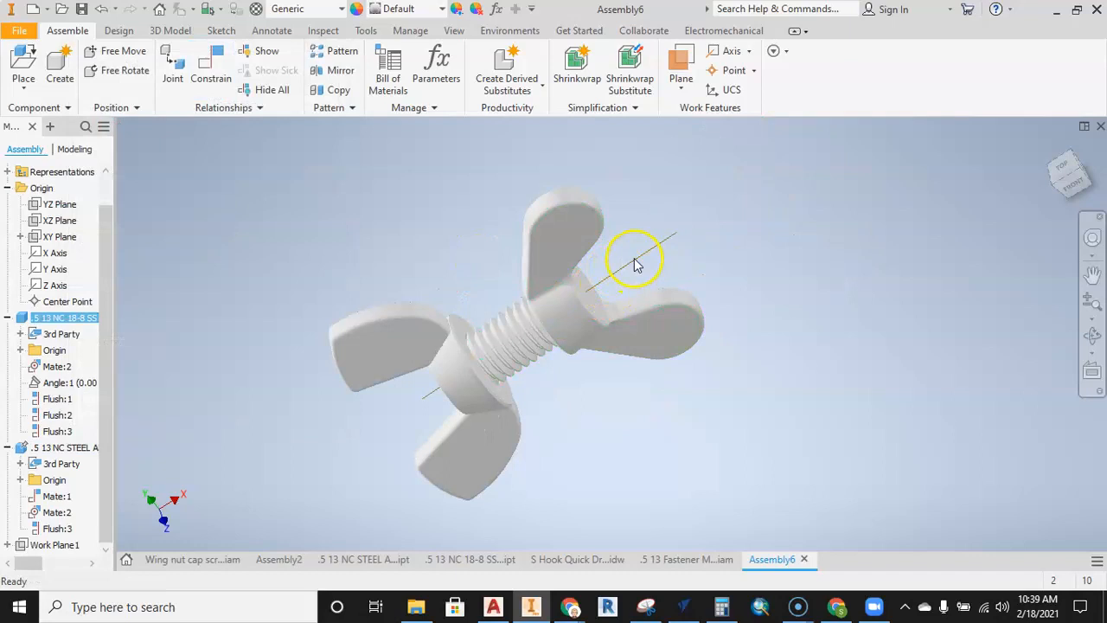
scroll(634, 260, up, 2)
scroll(635, 285, down, 6)
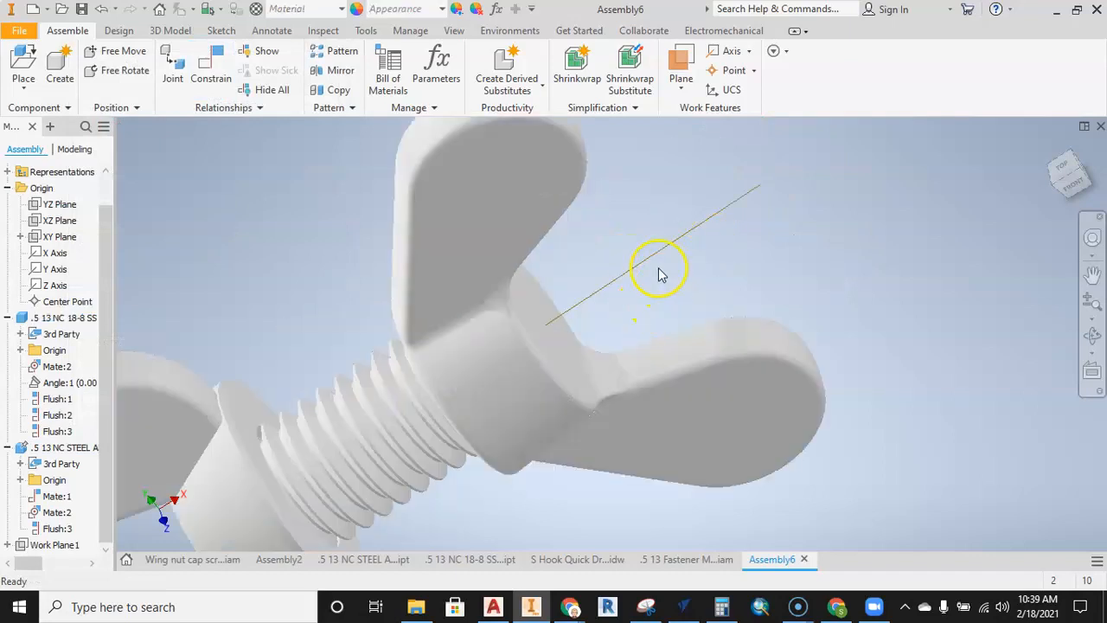
scroll(665, 274, up, 3)
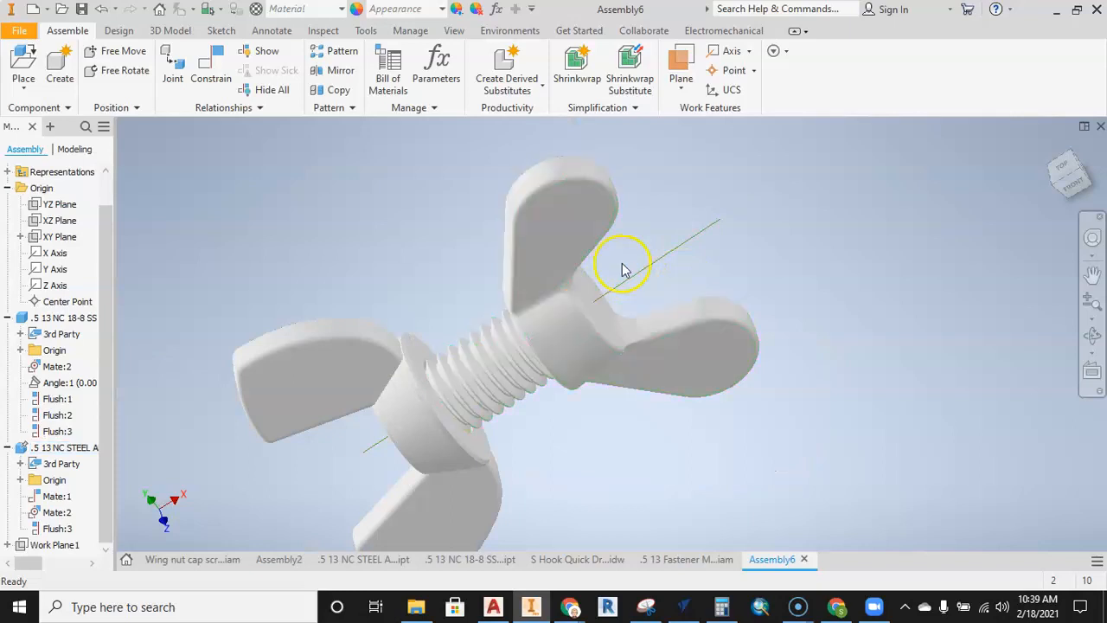
click(435, 571)
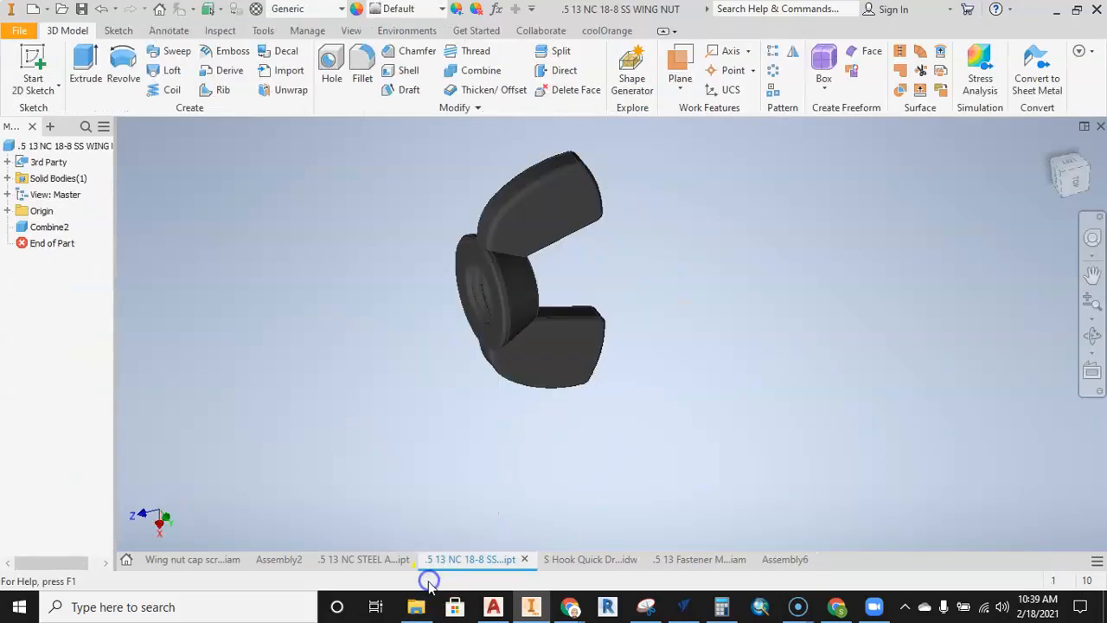
click(383, 559)
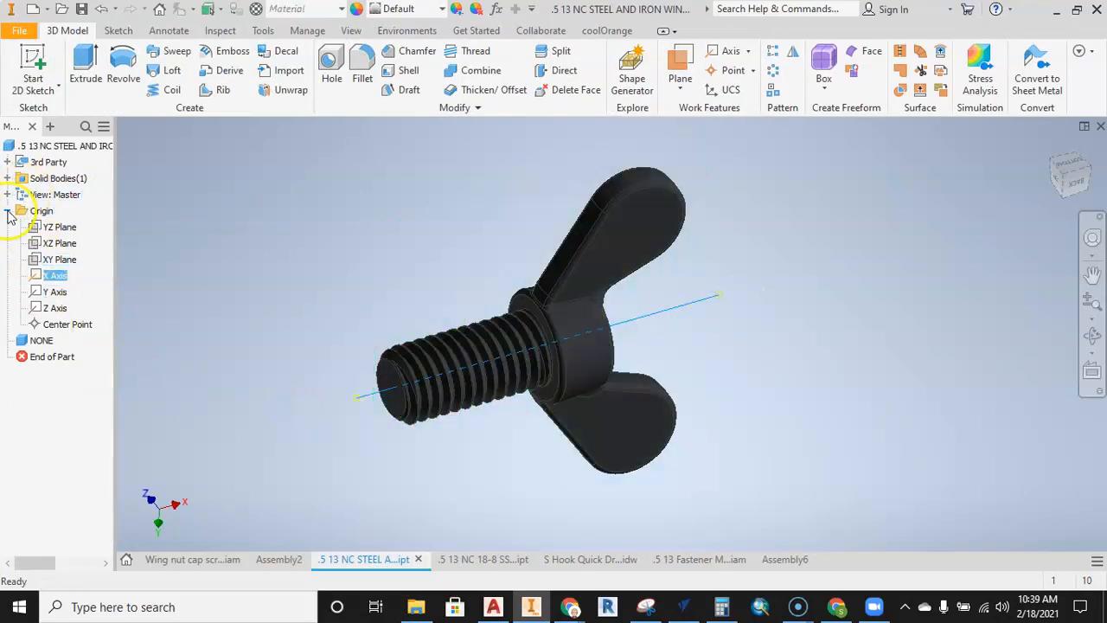
click(7, 210)
click(24, 146)
click(7, 210)
click(13, 149)
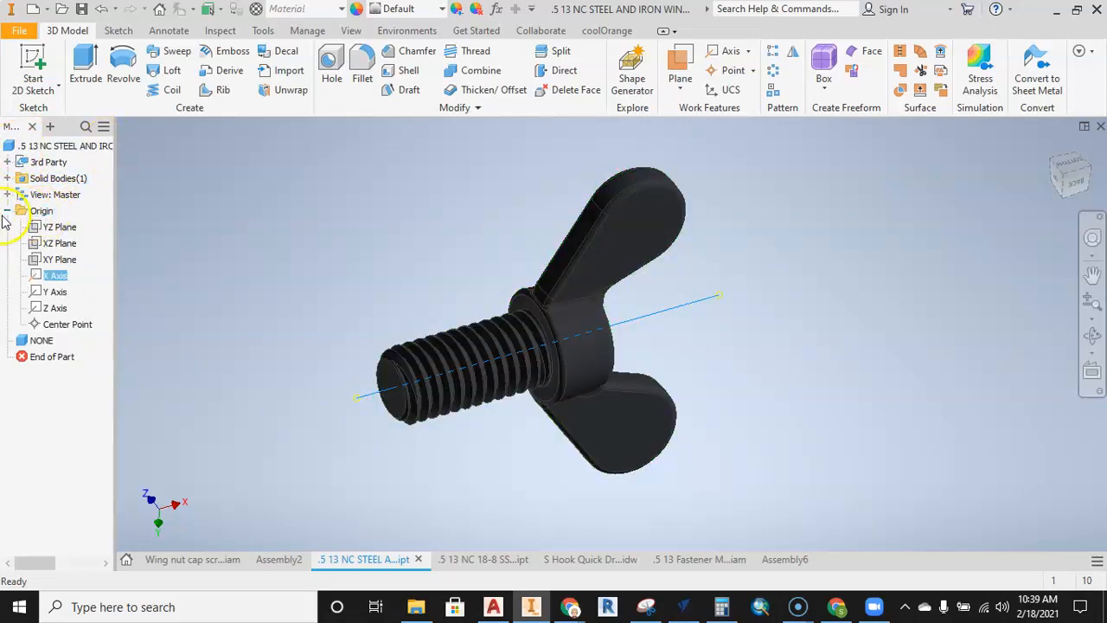
right_click(53, 275)
click(158, 249)
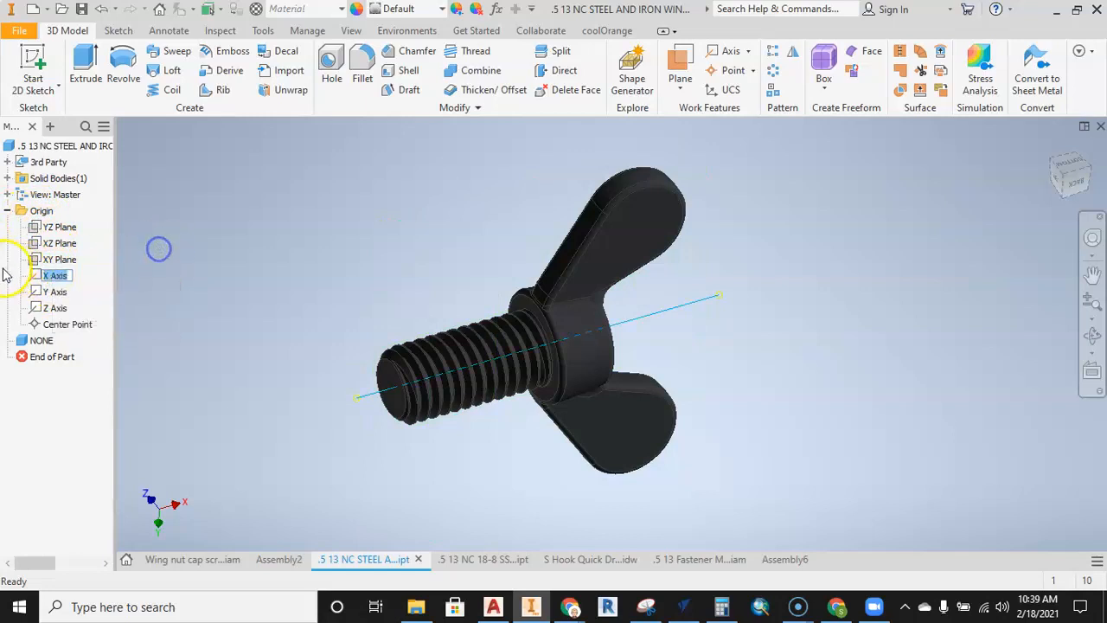
right_click(37, 279)
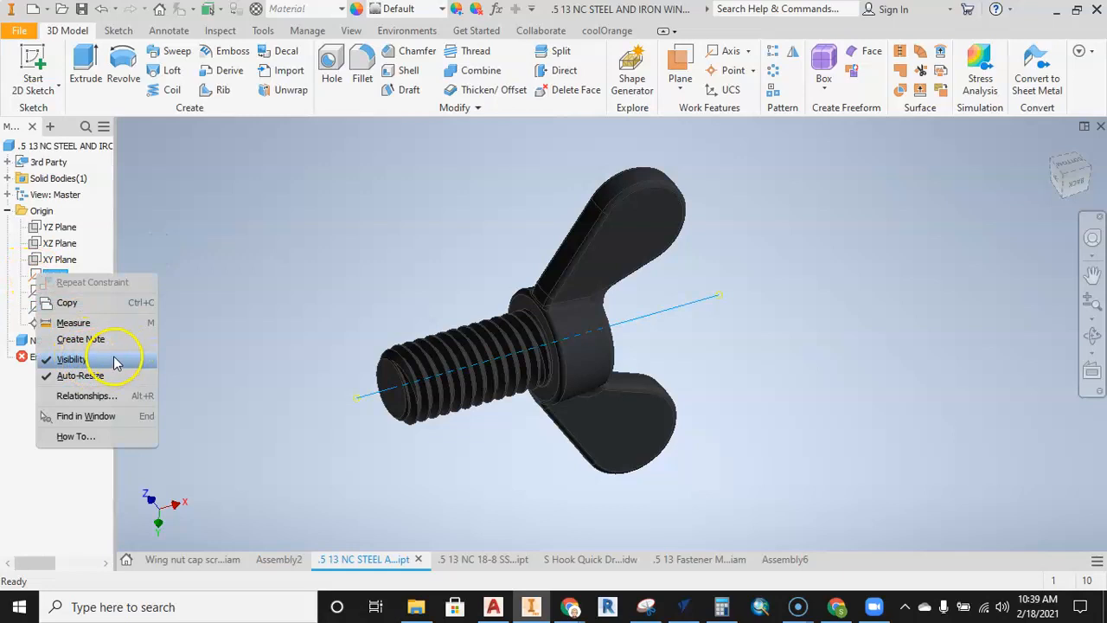
click(314, 301)
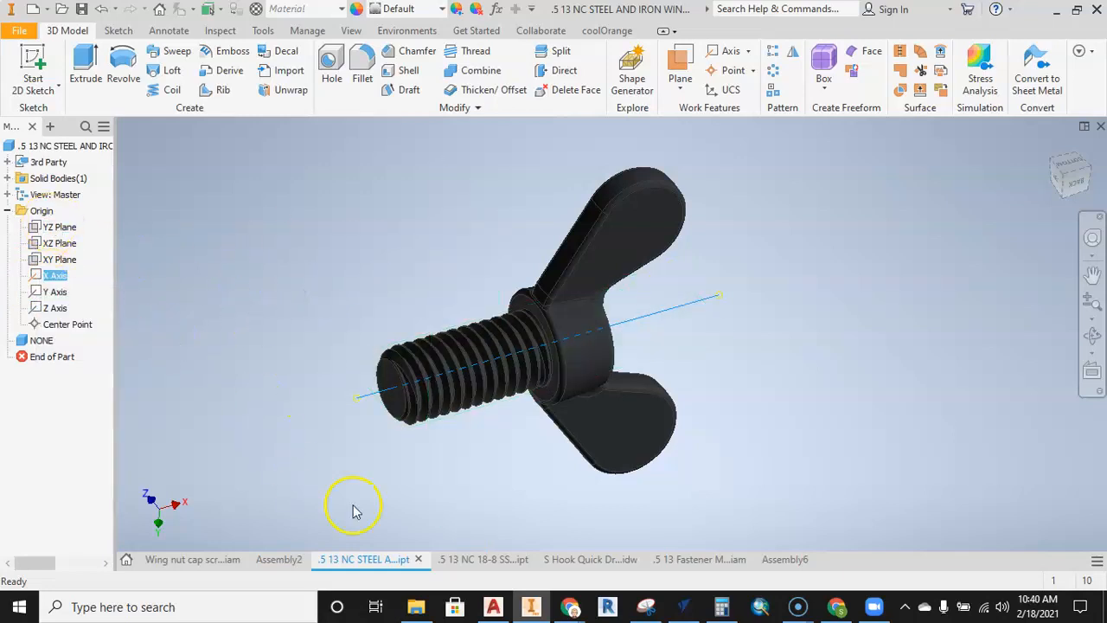
click(788, 553)
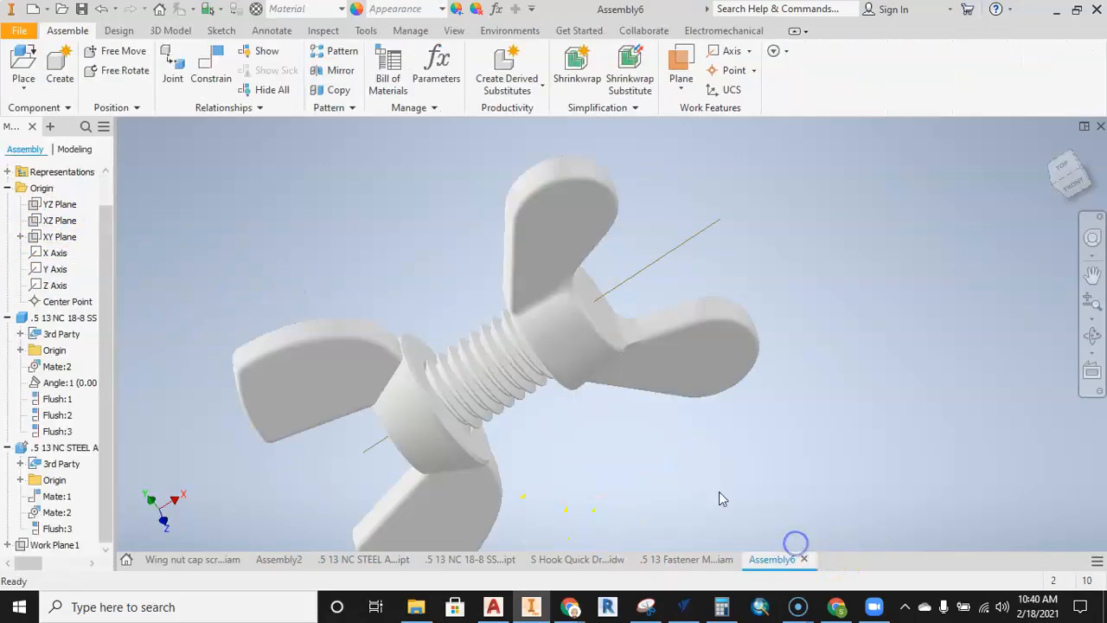
Start a Rotation-Translation motion constraint and select the wing nut's narrow ring face on the wing side as the first selection
scroll(683, 280, down, 4)
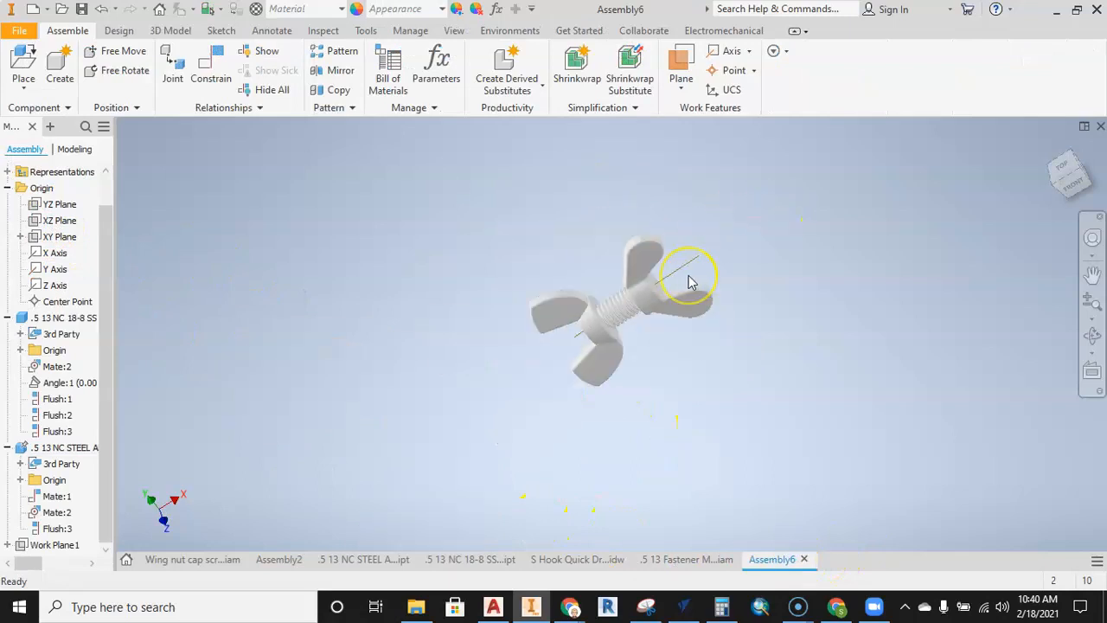
scroll(690, 279, up, 3)
click(664, 312)
shift+middle_drag(643, 318, 585, 331)
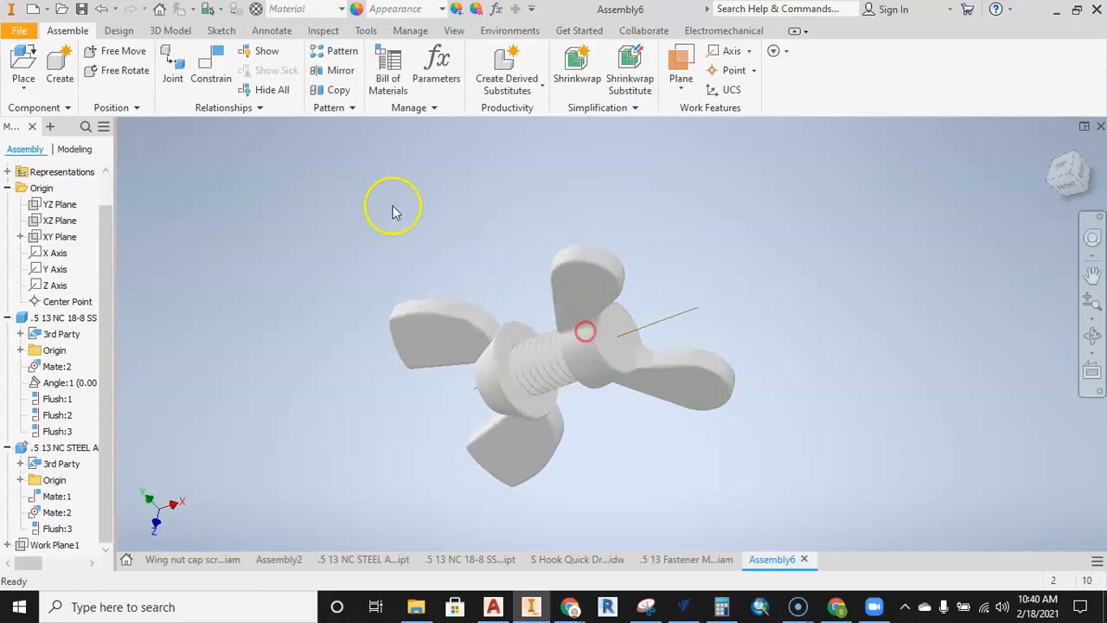
click(196, 60)
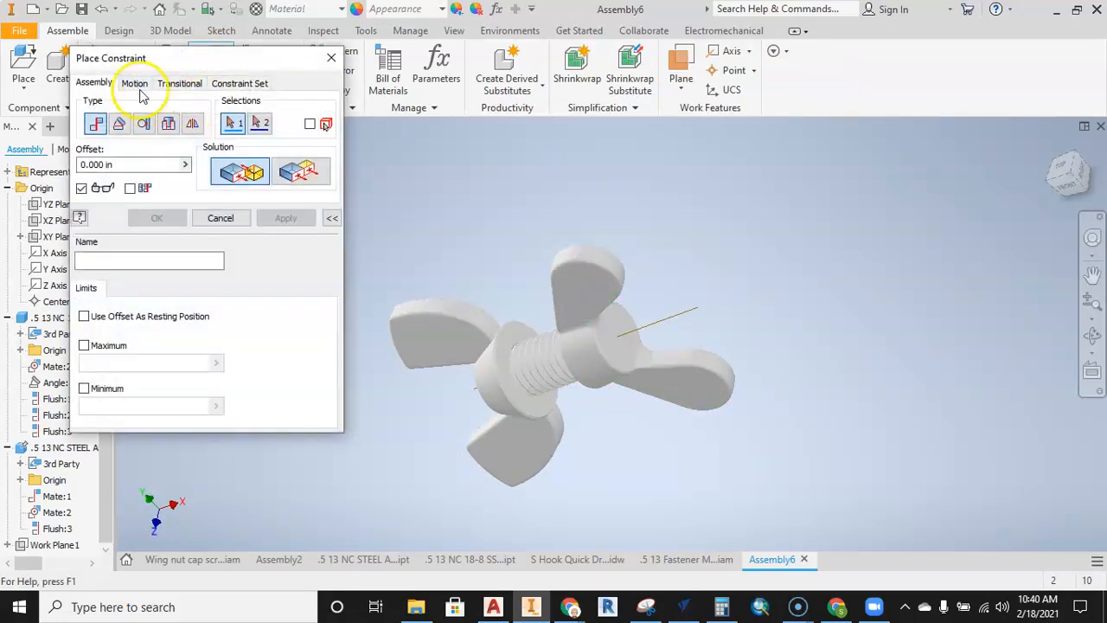
click(135, 85)
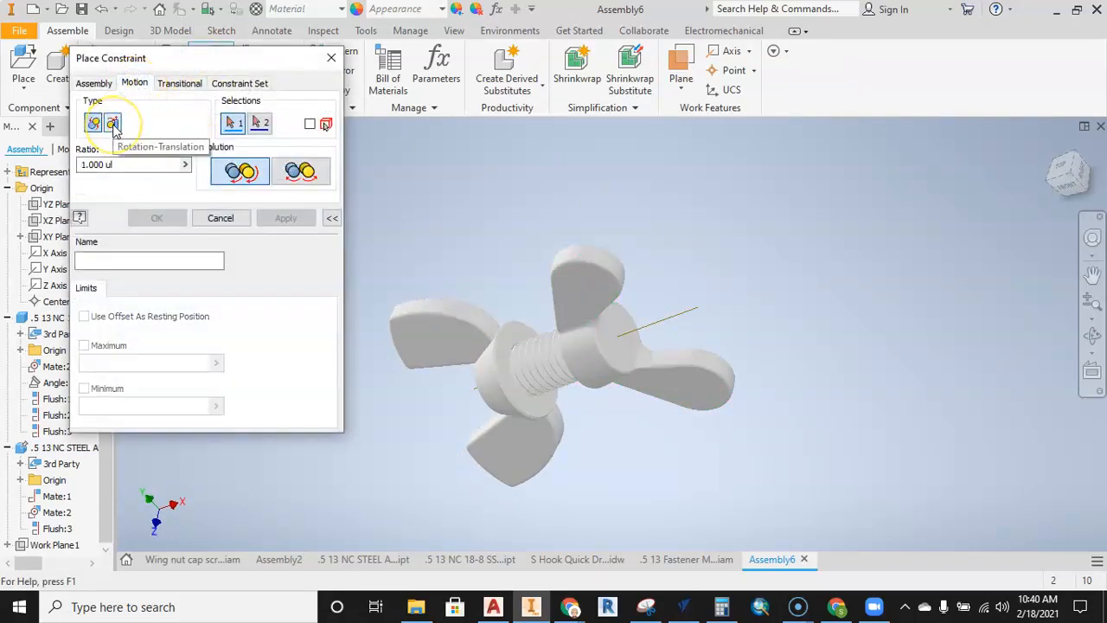
click(113, 122)
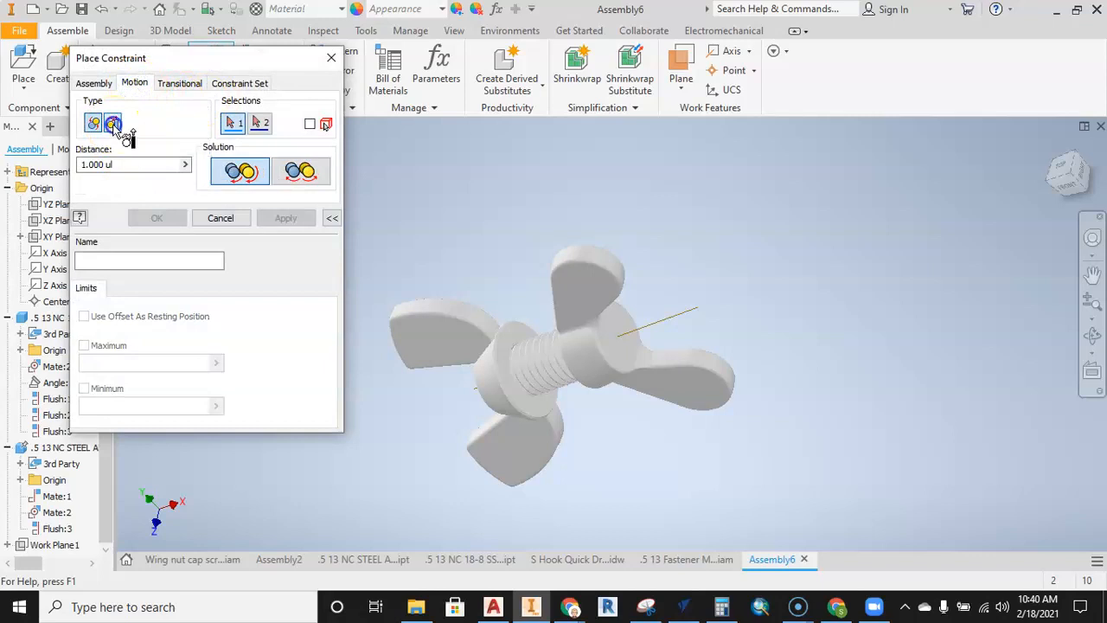
scroll(373, 391, up, 3)
shift+middle_drag(436, 386, 571, 358)
scroll(609, 353, up, 3)
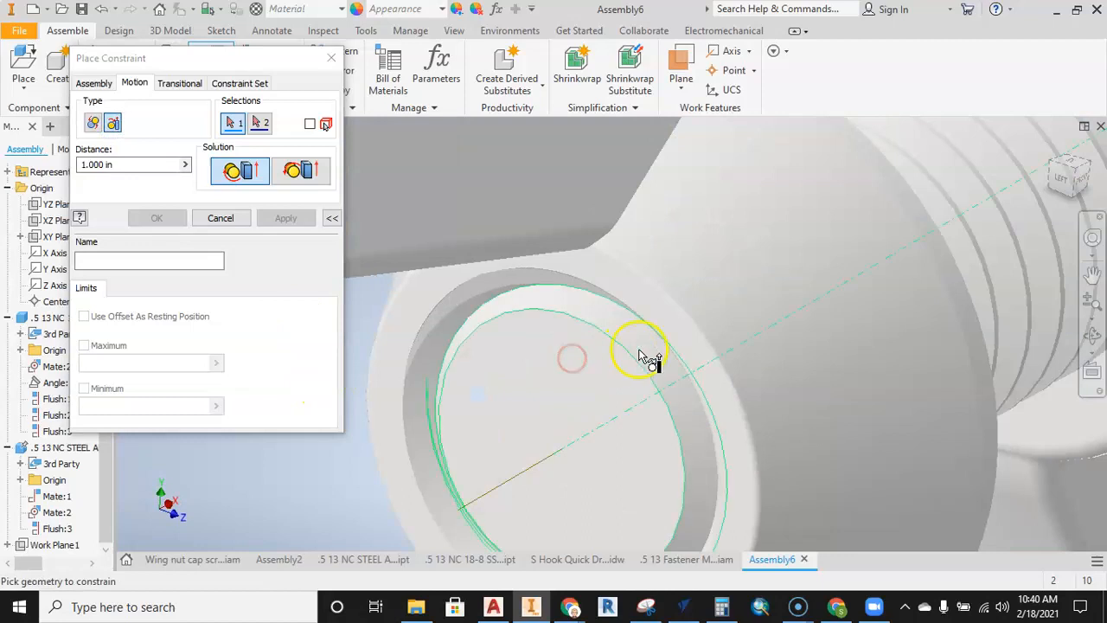
click(680, 334)
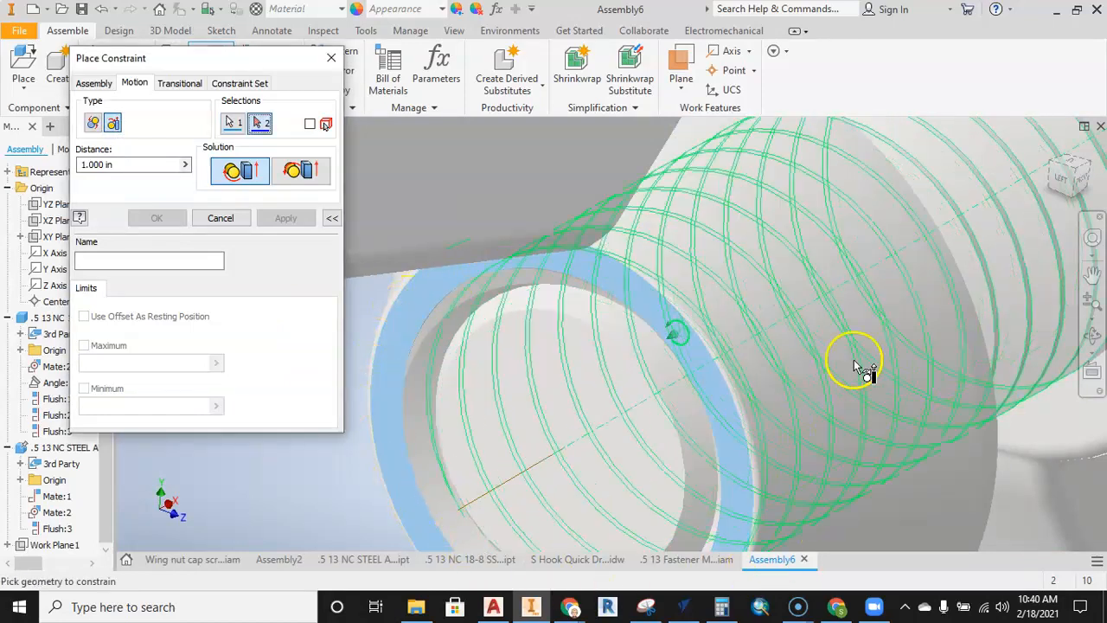
Use the Forward solution and select the visible axis along the screw's centerline as the constraint's second selection
scroll(492, 248, down, 3)
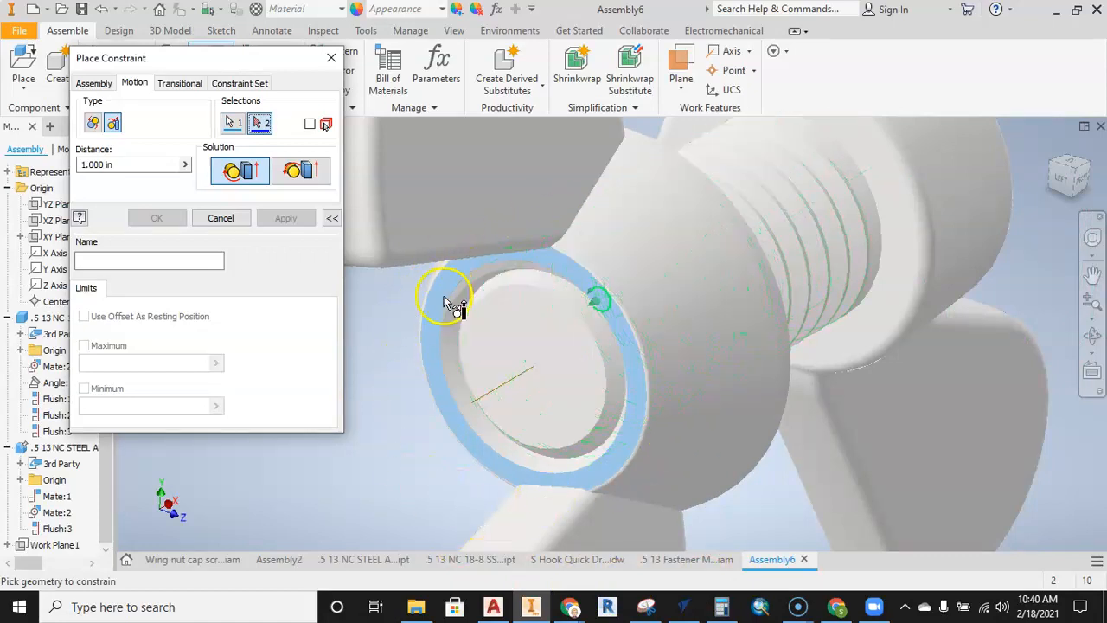
click(300, 170)
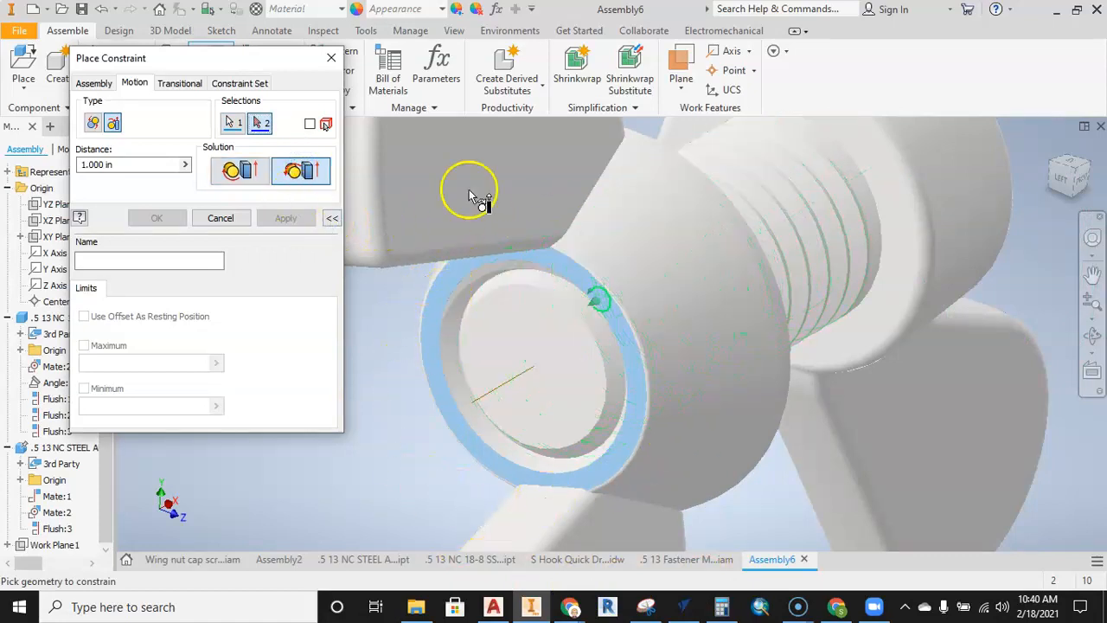
click(262, 173)
scroll(659, 257, down, 4)
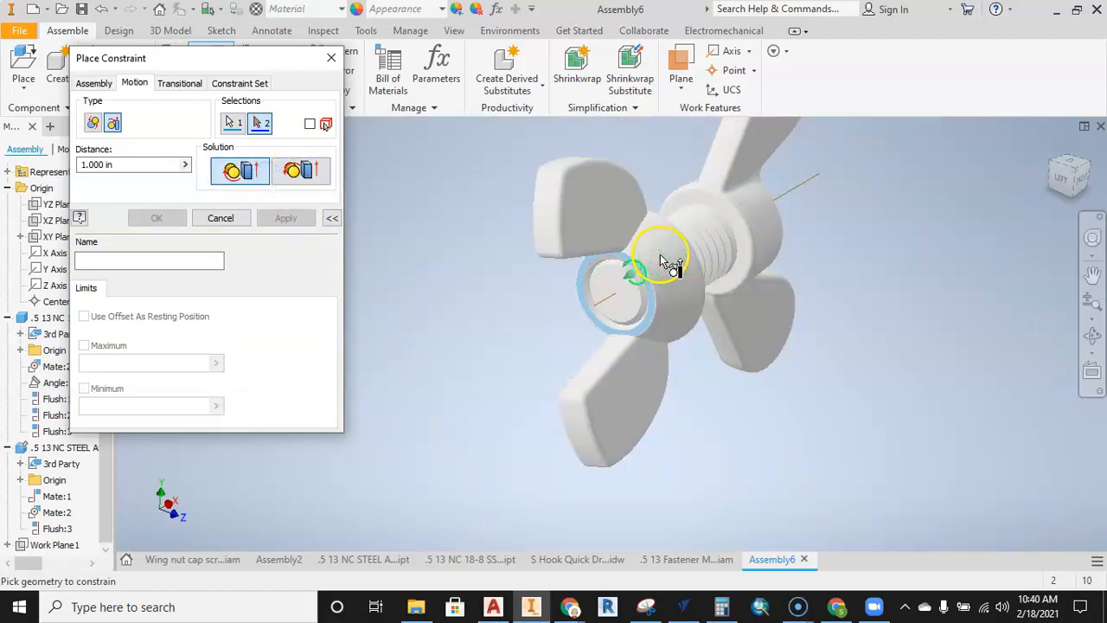
middle_drag(650, 268, 541, 349)
scroll(536, 353, down, 2)
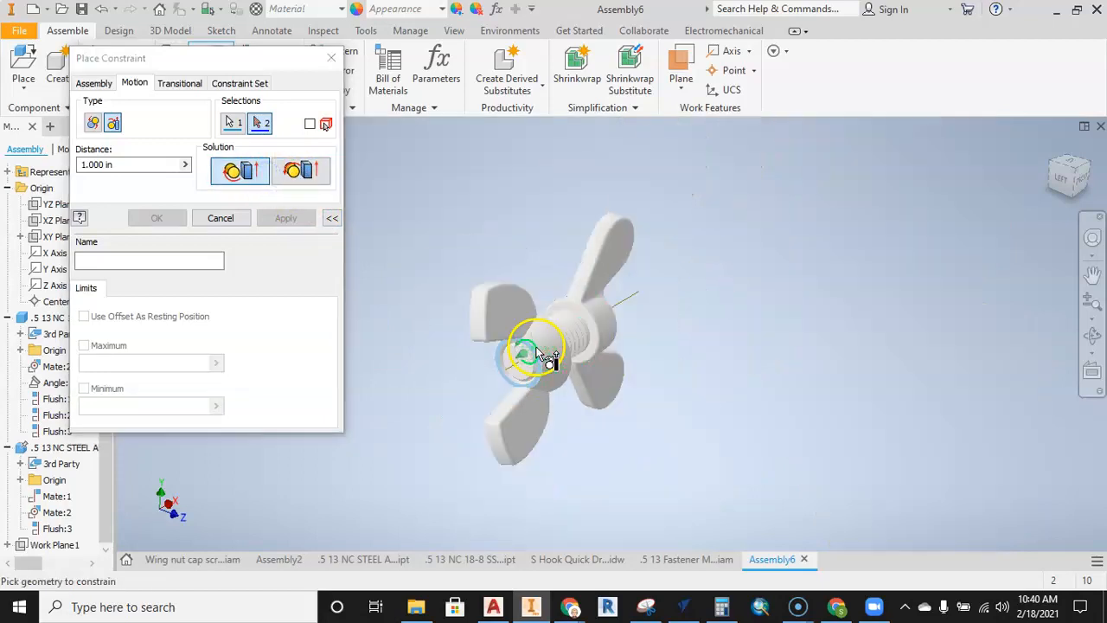
click(636, 301)
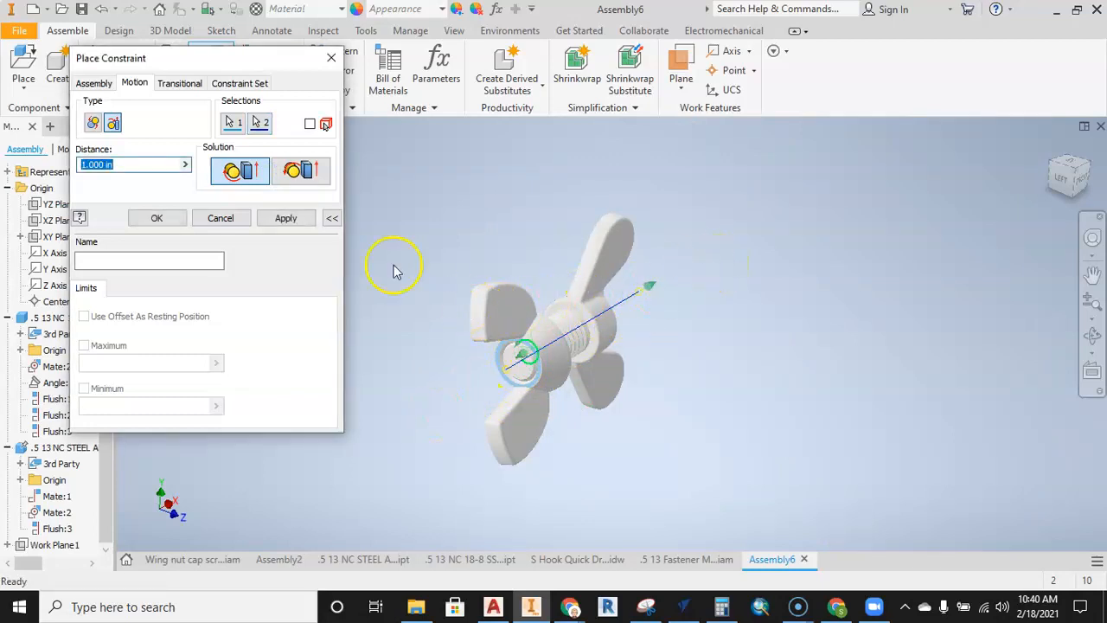
Set the rotation-translation distance to 1/13 and apply the constraint, closing the constraint dialog
drag(192, 59, 223, 104)
click(150, 208)
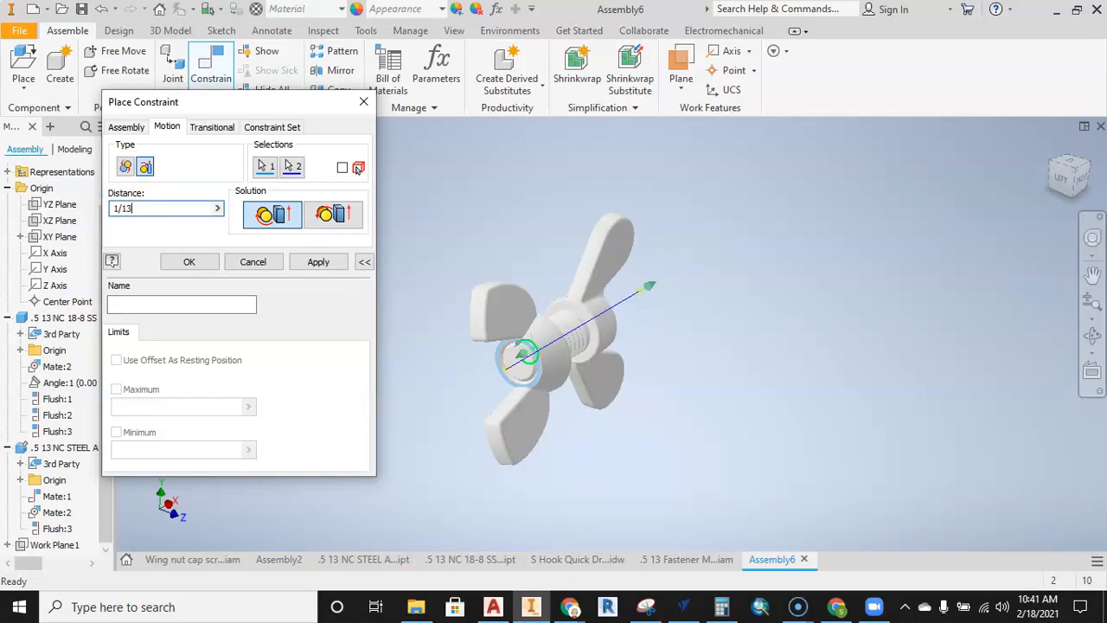
click(146, 210)
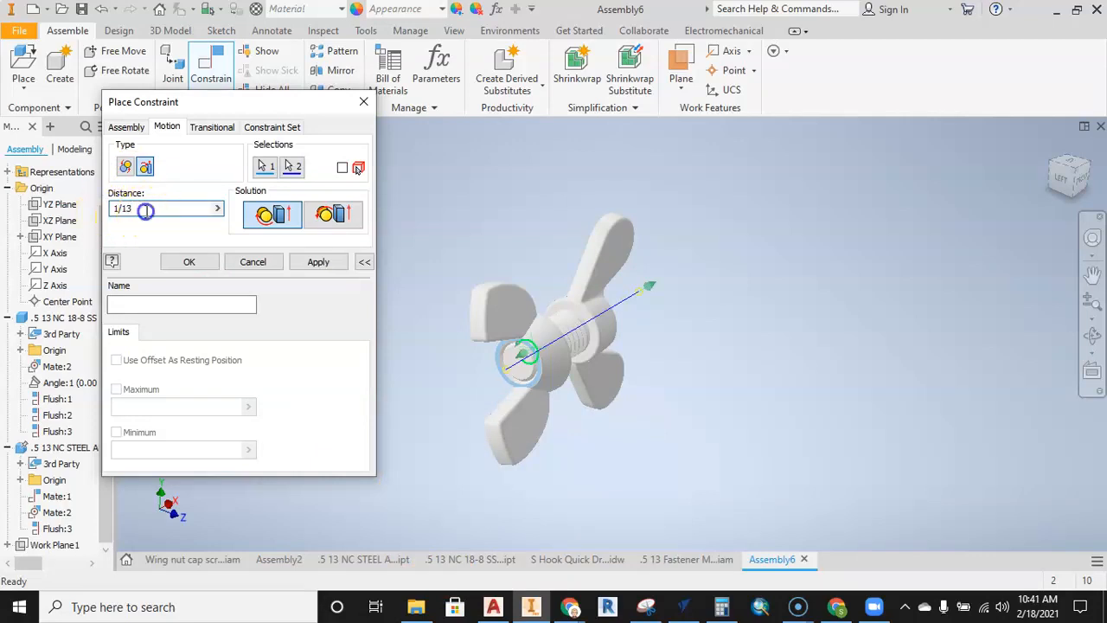
click(322, 262)
click(255, 259)
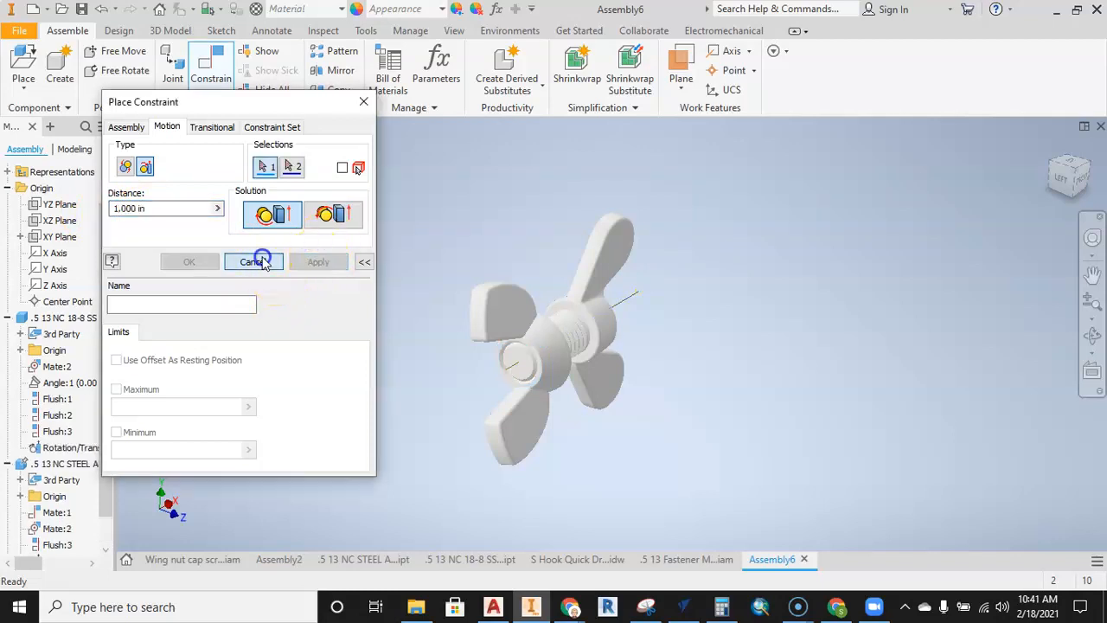
Open the Drive settings for the Flush:3 constraint and expand the additional options
middle_drag(441, 318, 445, 277)
shift+middle_drag(717, 277, 664, 284)
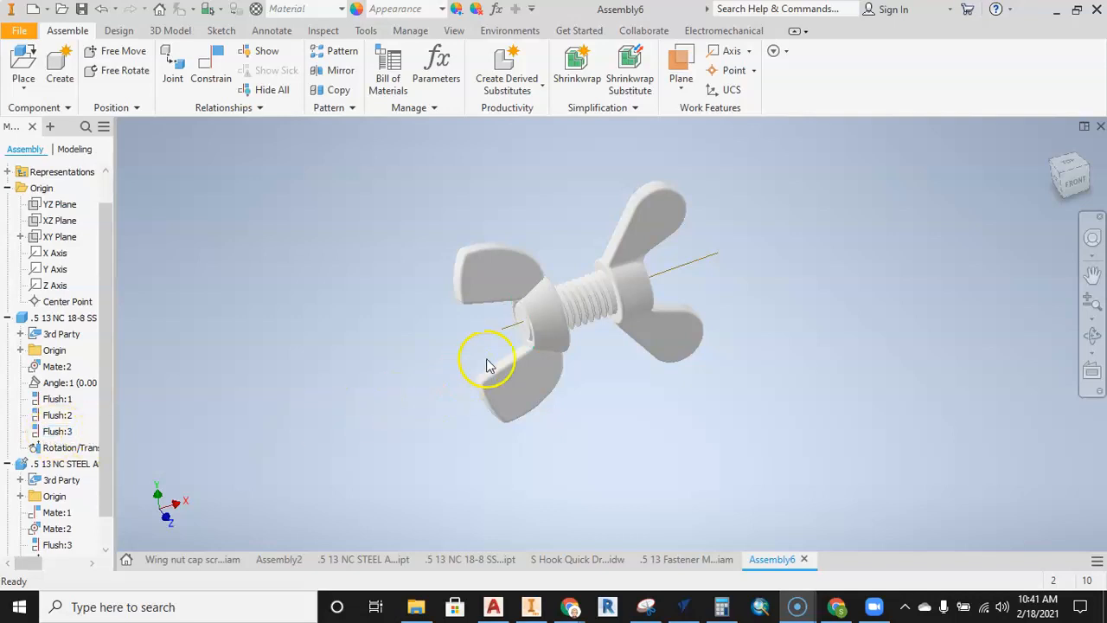
right_click(55, 430)
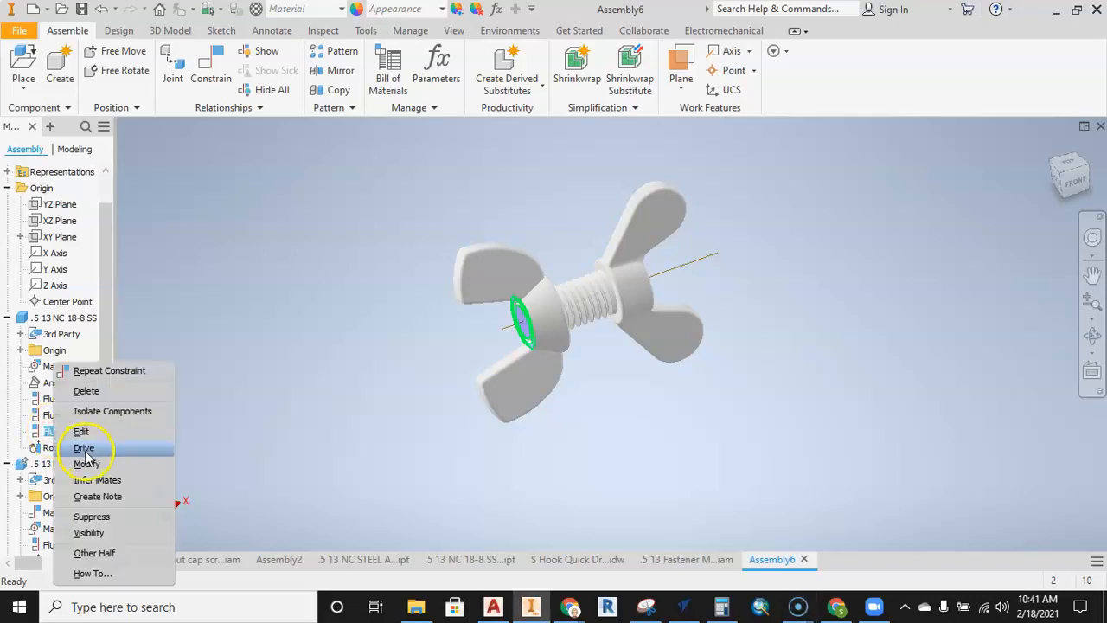
click(108, 455)
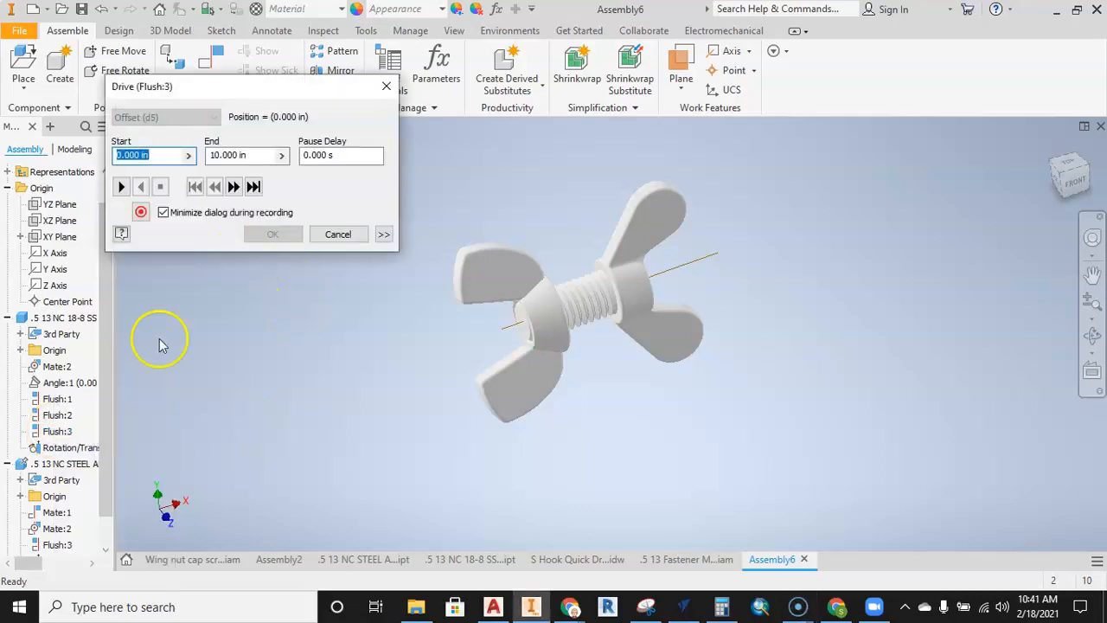
click(385, 236)
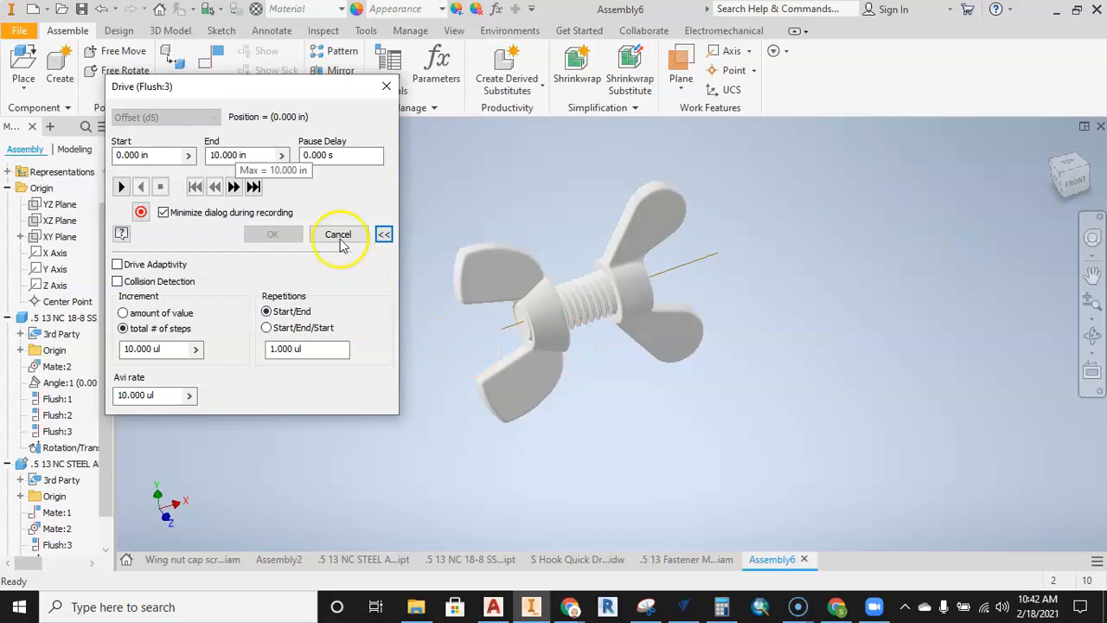
click(344, 157)
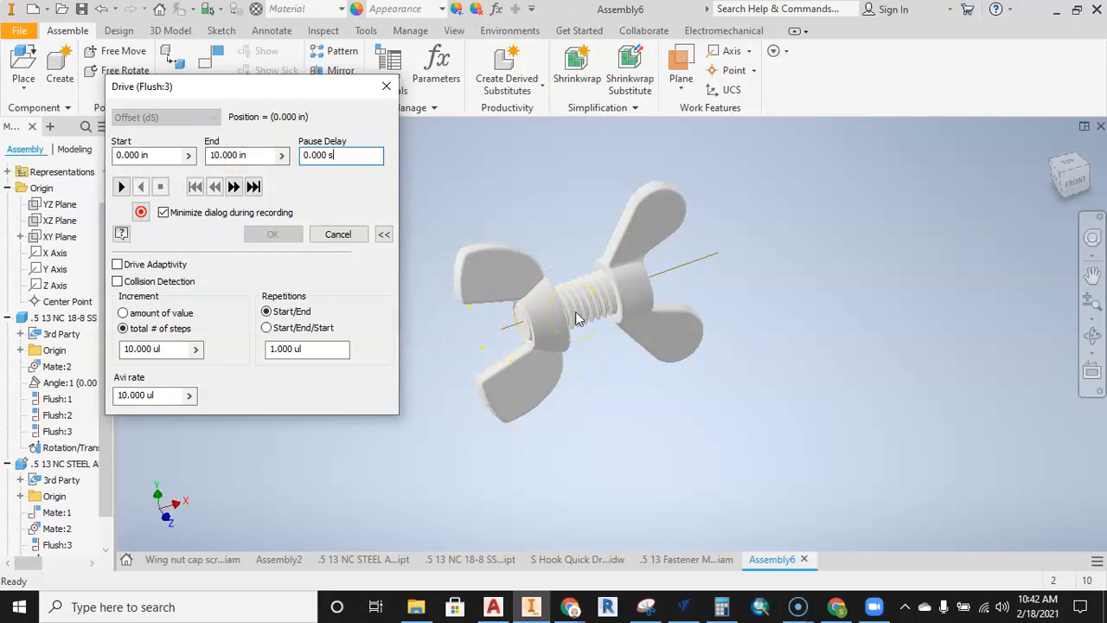
Switch to Calculator, clear the previous result and compute 1 ÷ 13
click(721, 606)
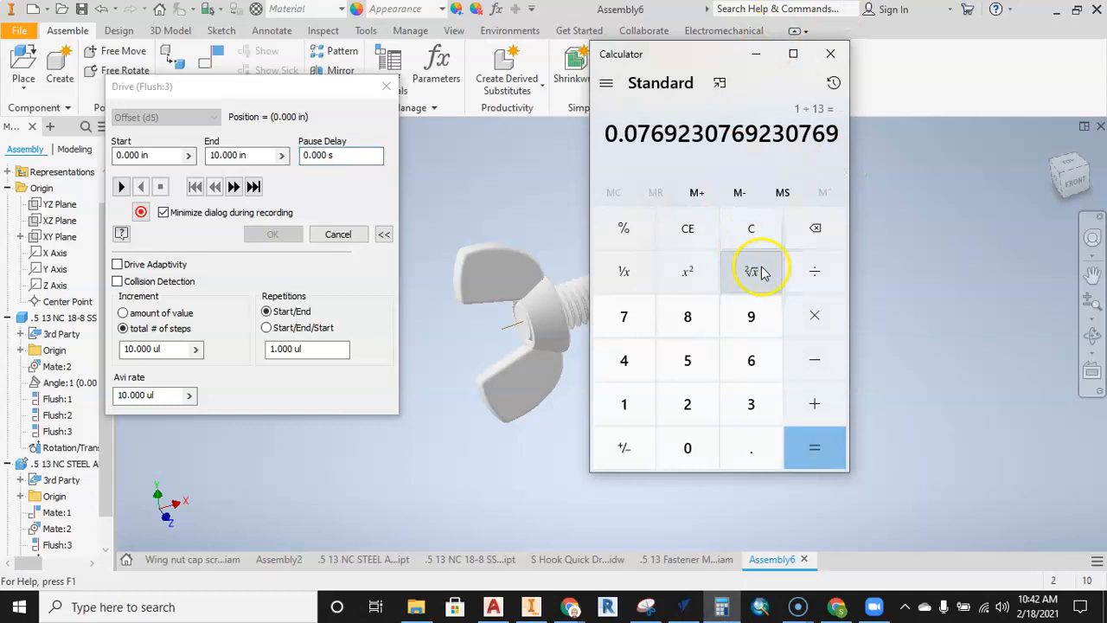
click(761, 239)
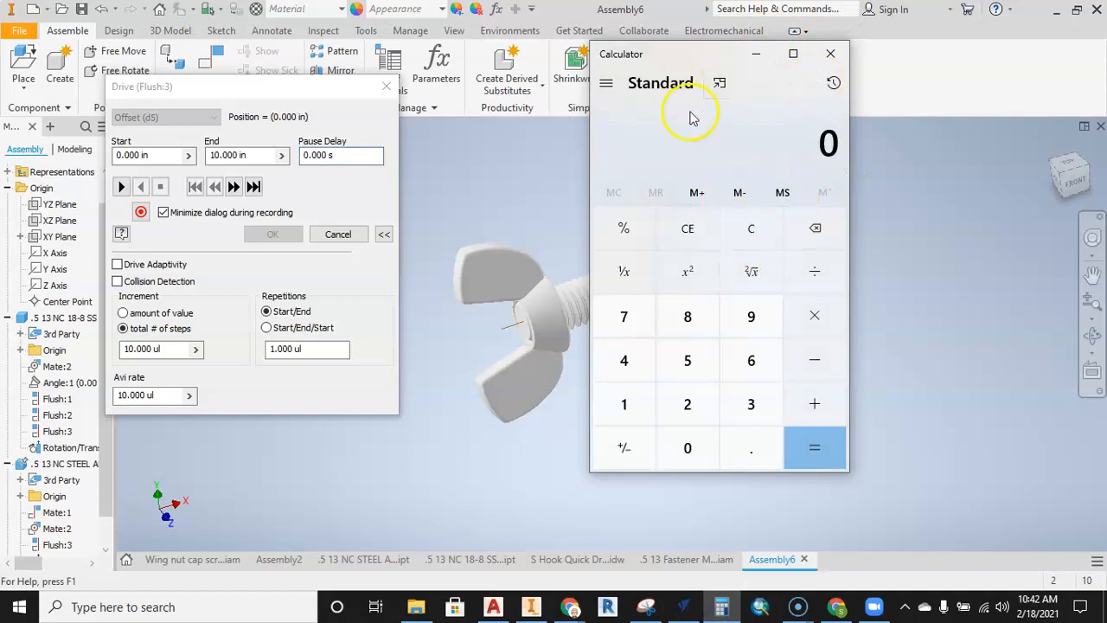
drag(699, 52, 776, 77)
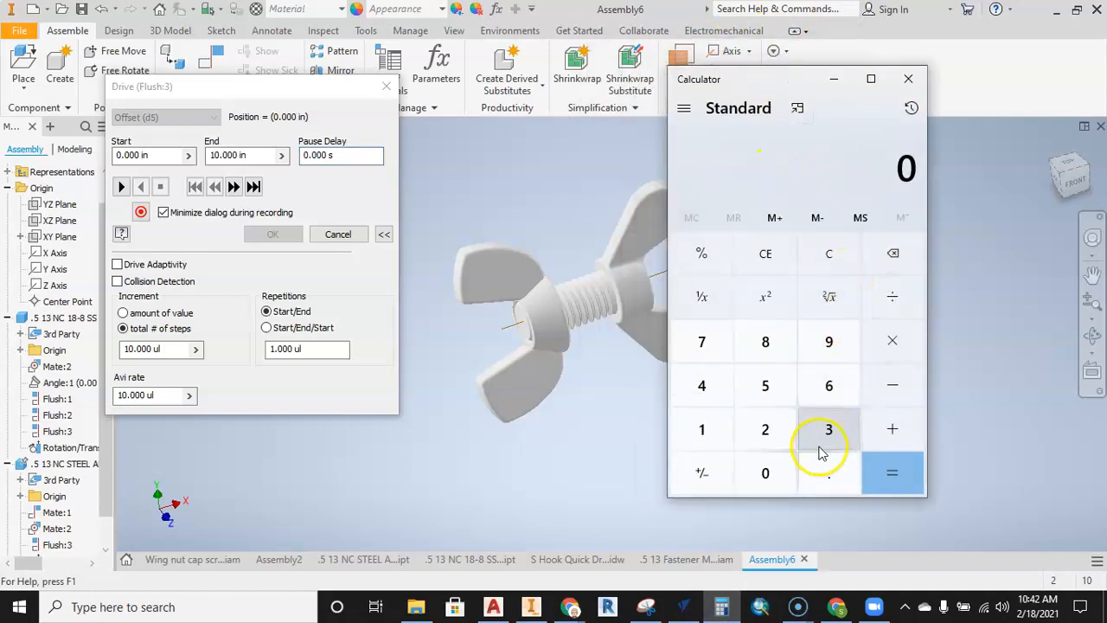
click(716, 436)
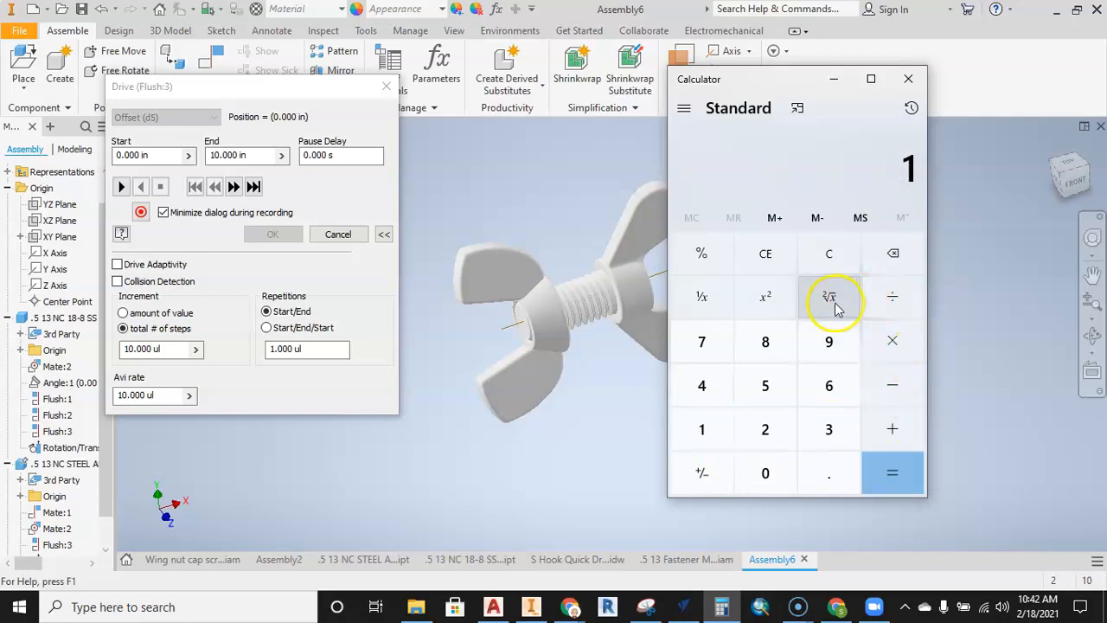
click(892, 296)
click(702, 429)
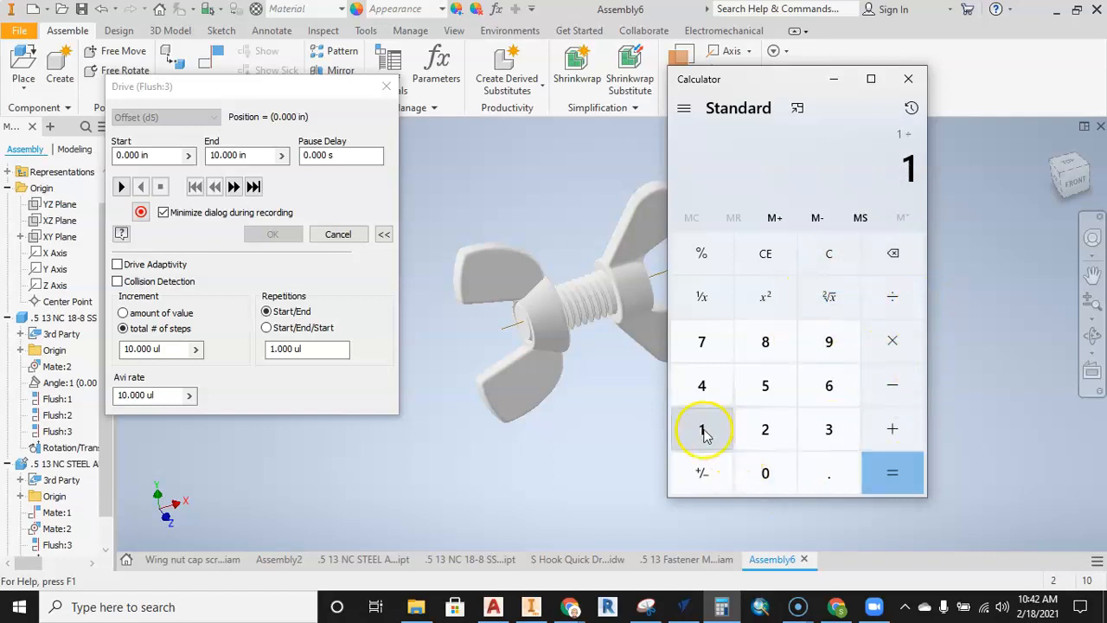
click(828, 429)
click(894, 473)
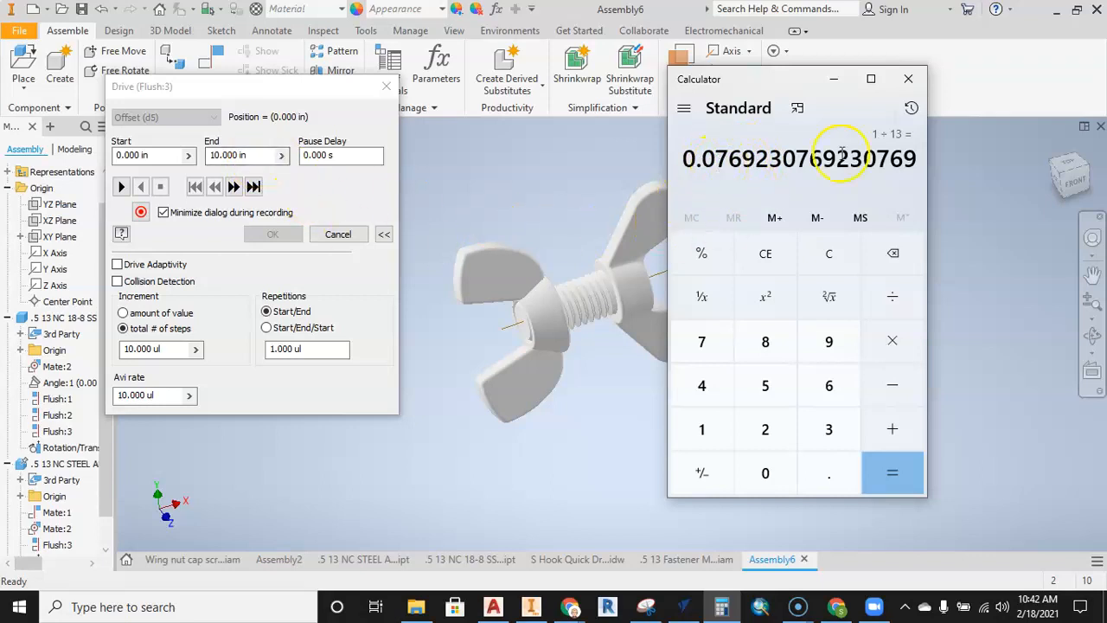
Set the Flush:3 drive's end value to .077 and its total number of steps to 13
click(244, 155)
text(10)
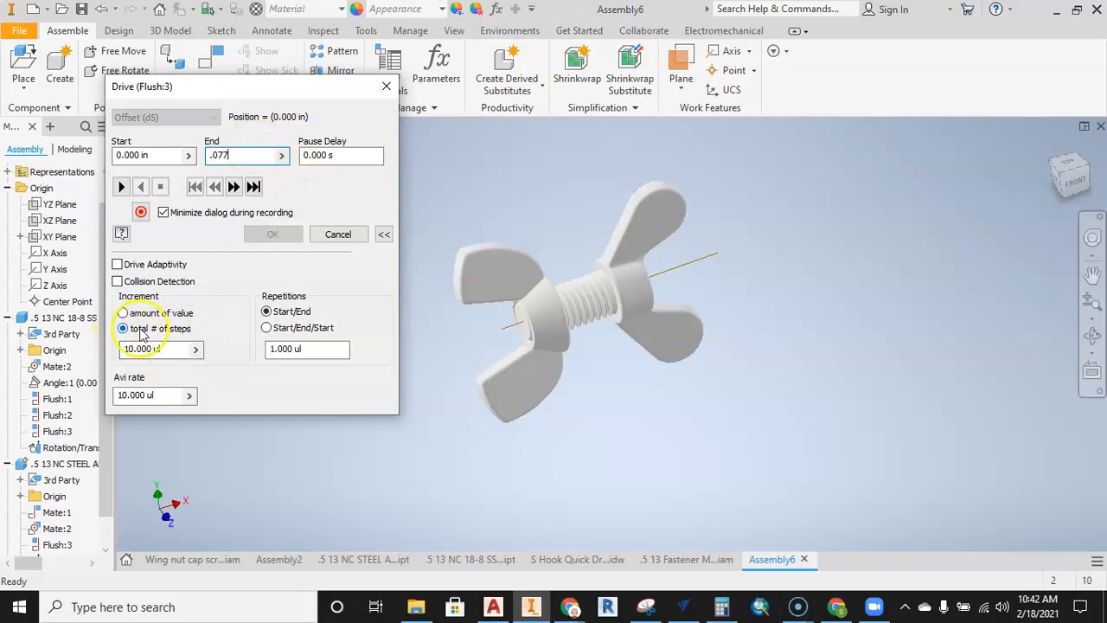
drag(164, 348, 109, 346)
text(13)
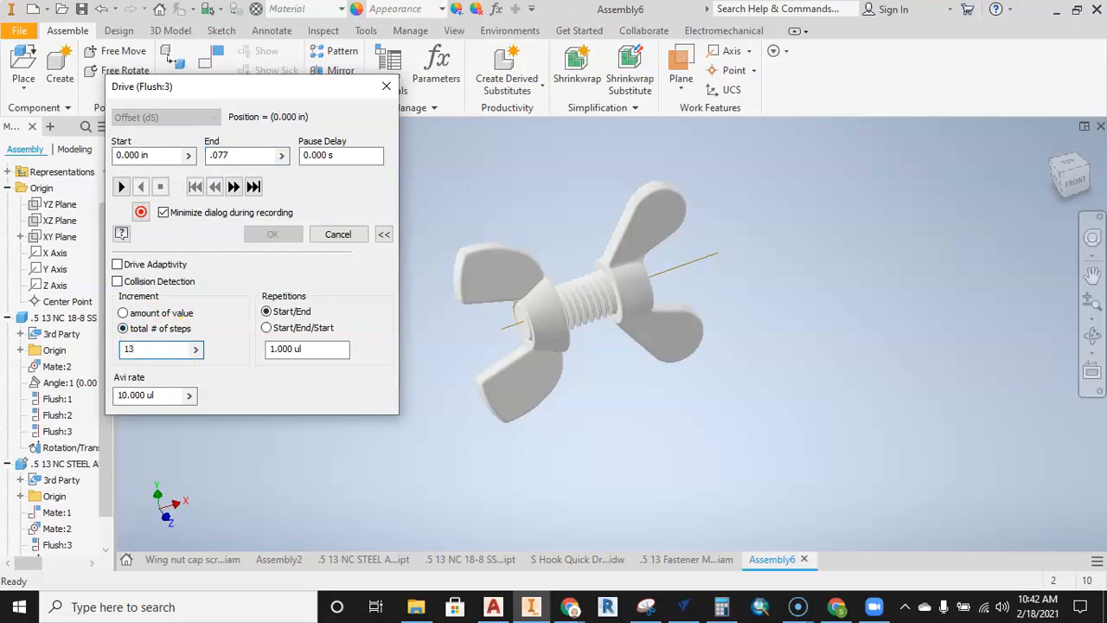
Enable Drive Adaptivity and play the Flush:3 drive forward and in reverse
click(336, 269)
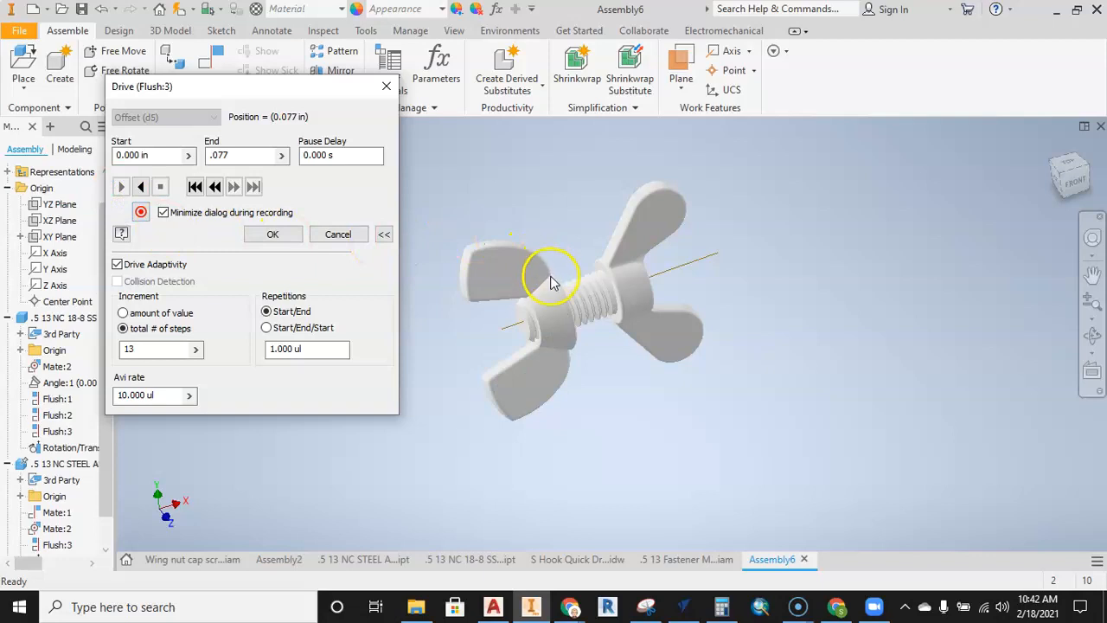
scroll(545, 309, down, 3)
scroll(546, 308, up, 5)
click(140, 187)
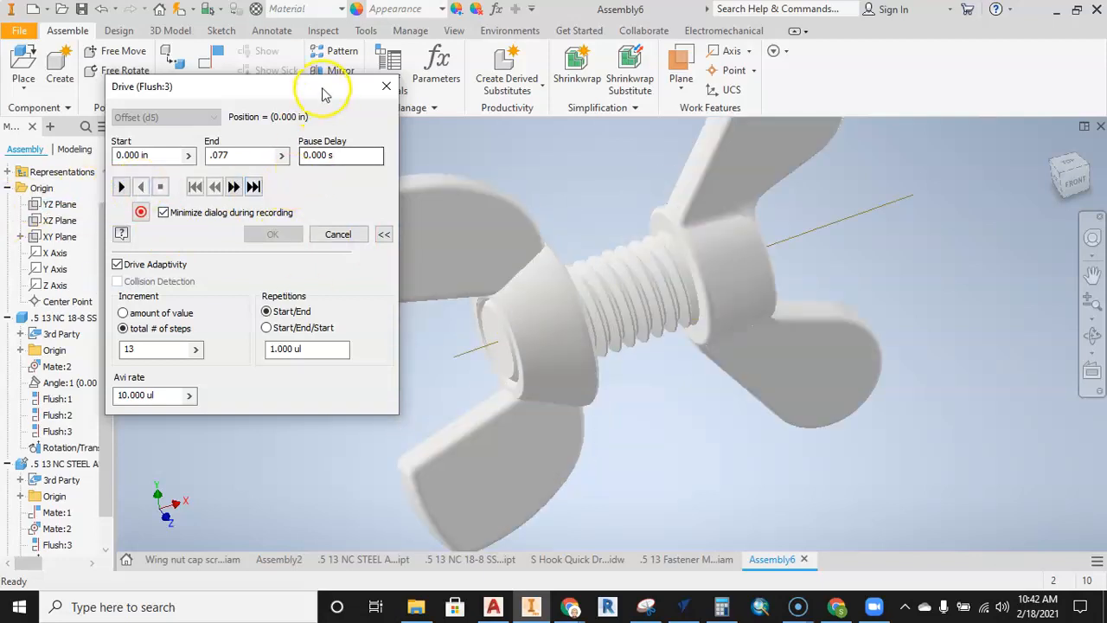
Set the drive's pause delay to .1 and play the nut's motion forward and in reverse
drag(321, 90, 295, 82)
click(309, 148)
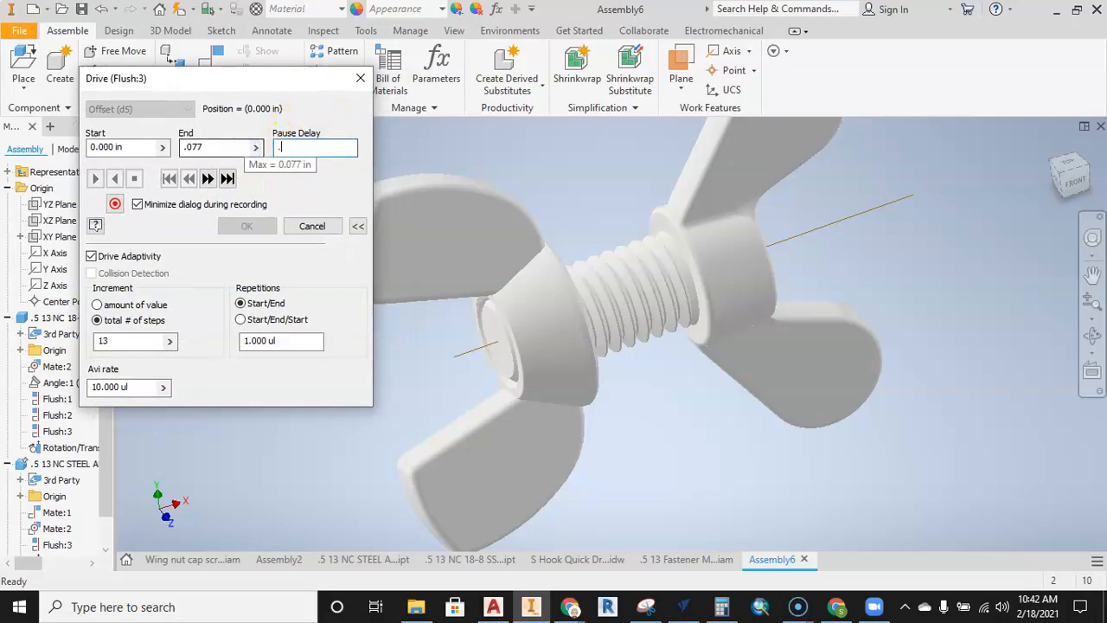
click(95, 178)
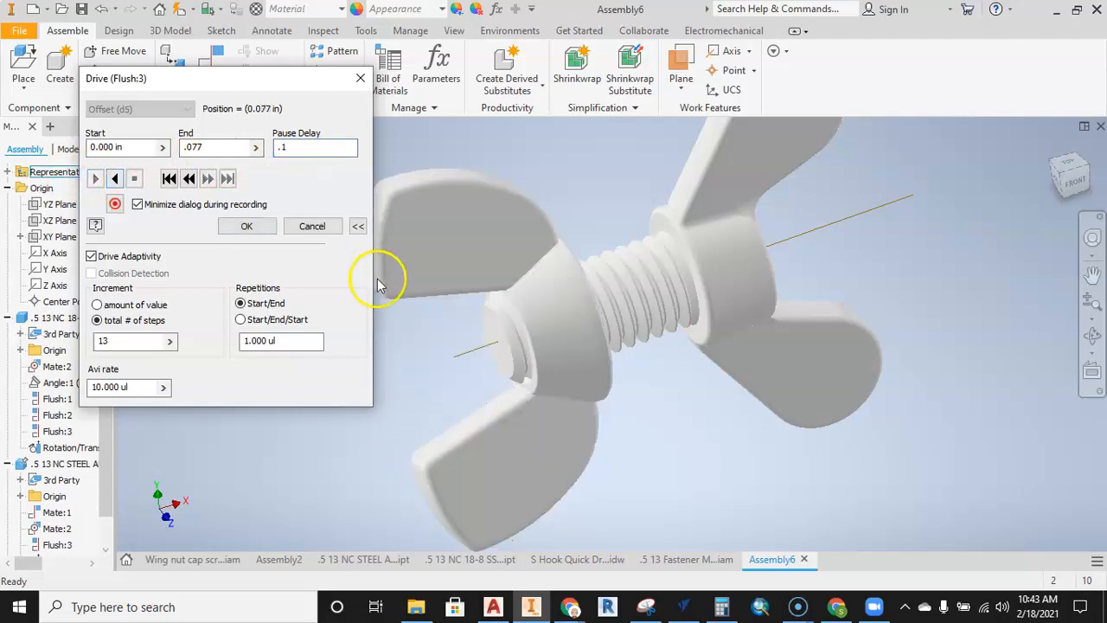
click(115, 178)
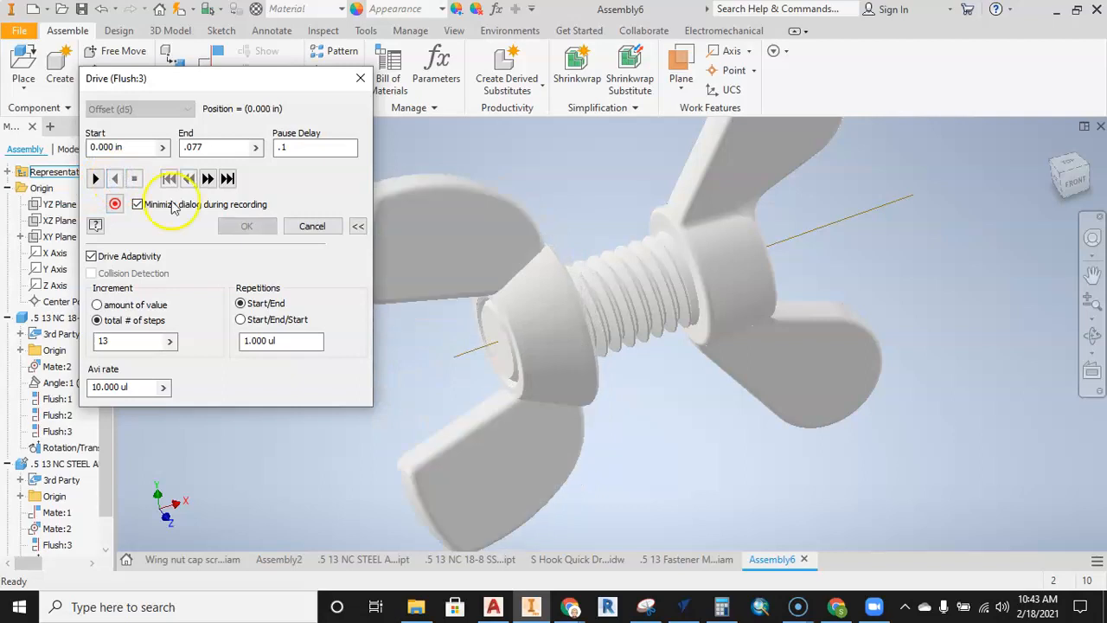
Play the Flush:3 drive forward again while viewing the fastener from the screw's threaded end
scroll(571, 216, down, 3)
shift+middle_drag(589, 199, 643, 206)
click(95, 177)
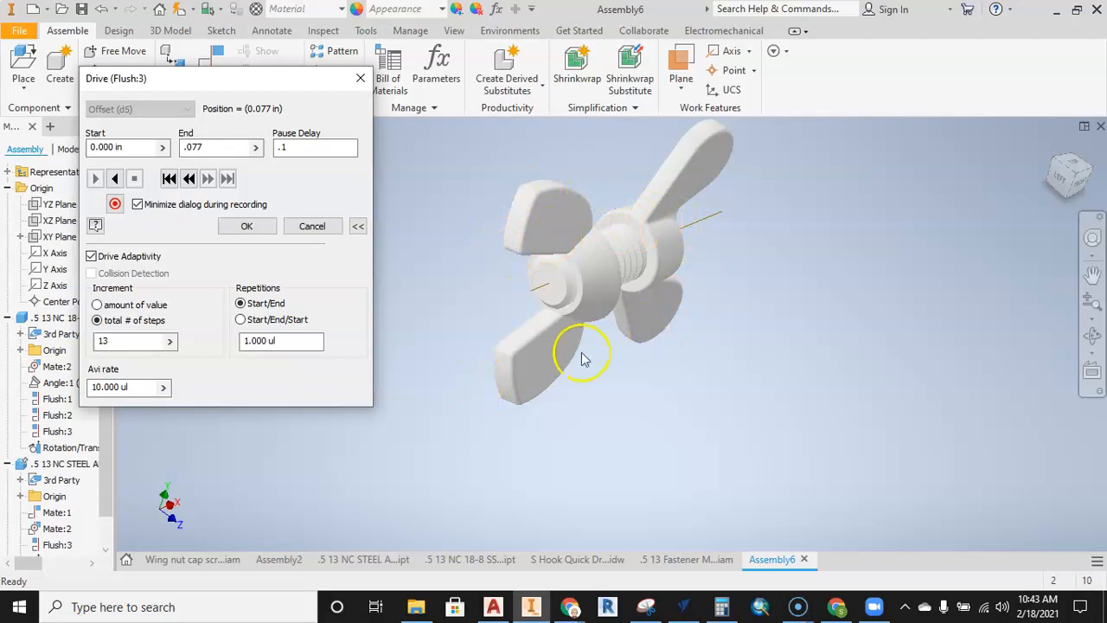
drag(310, 82, 396, 60)
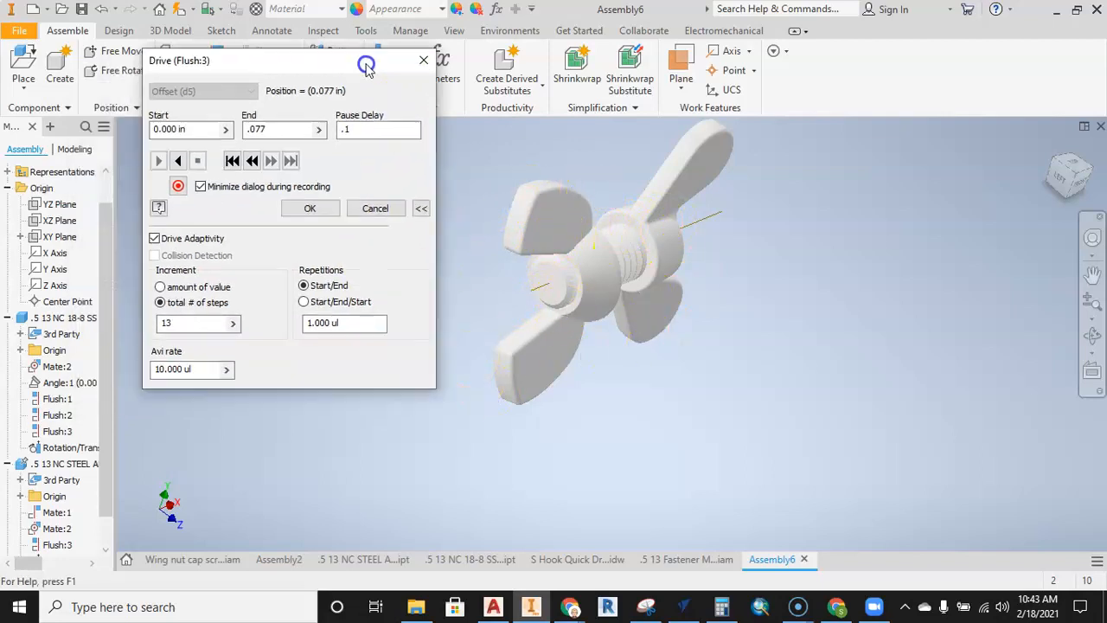
Close the Flush:3 drive and switch the Rotation/Translation constraint to the reverse-direction solution
click(334, 204)
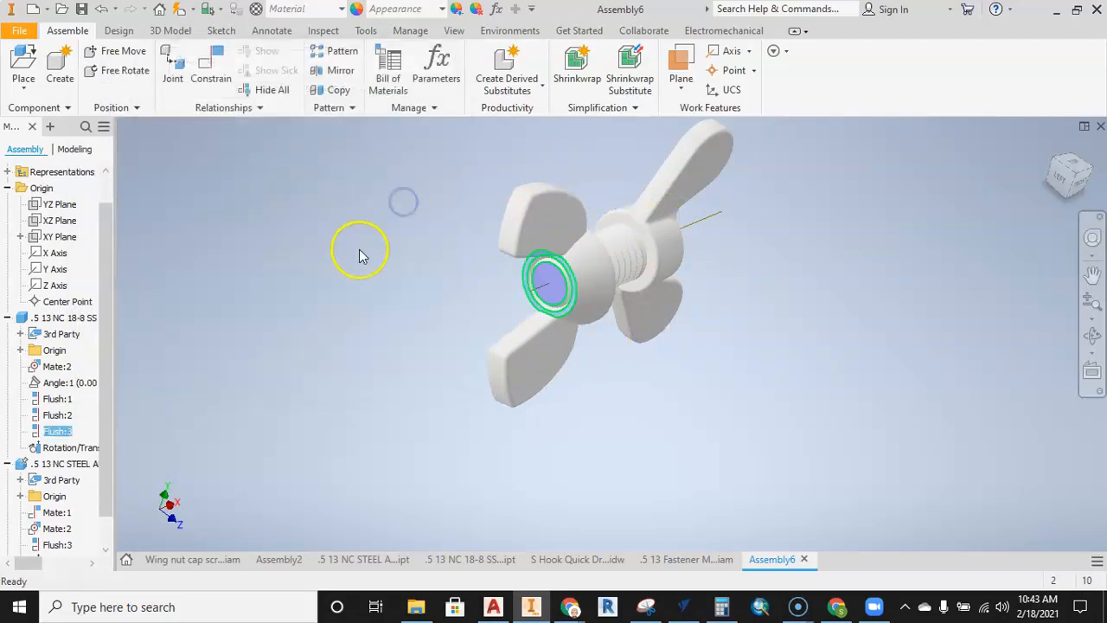
click(60, 447)
right_click(57, 447)
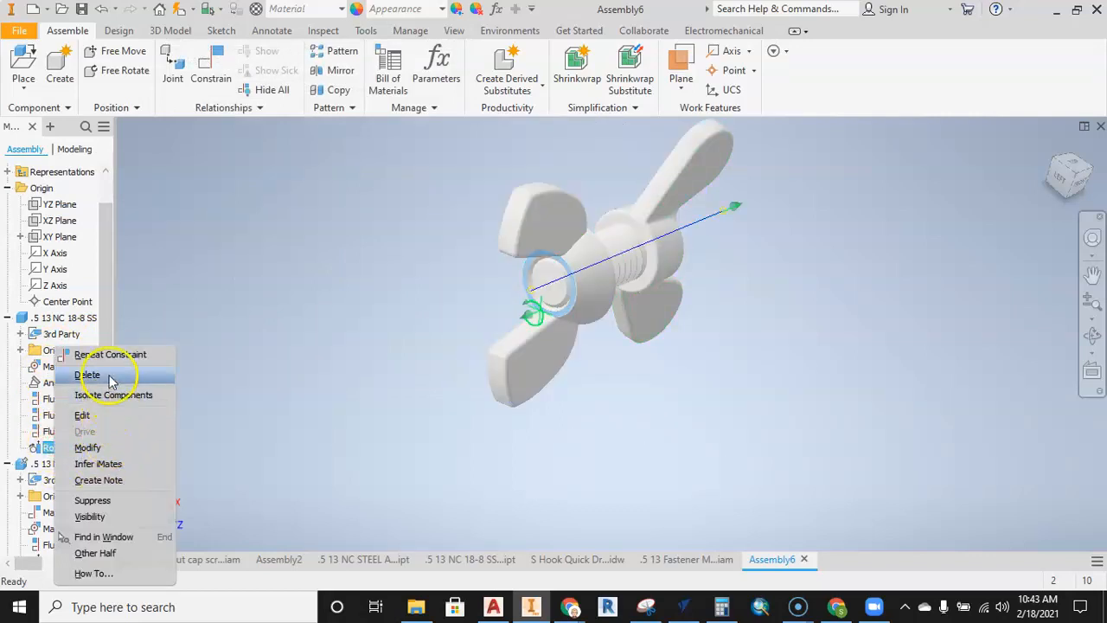
click(100, 415)
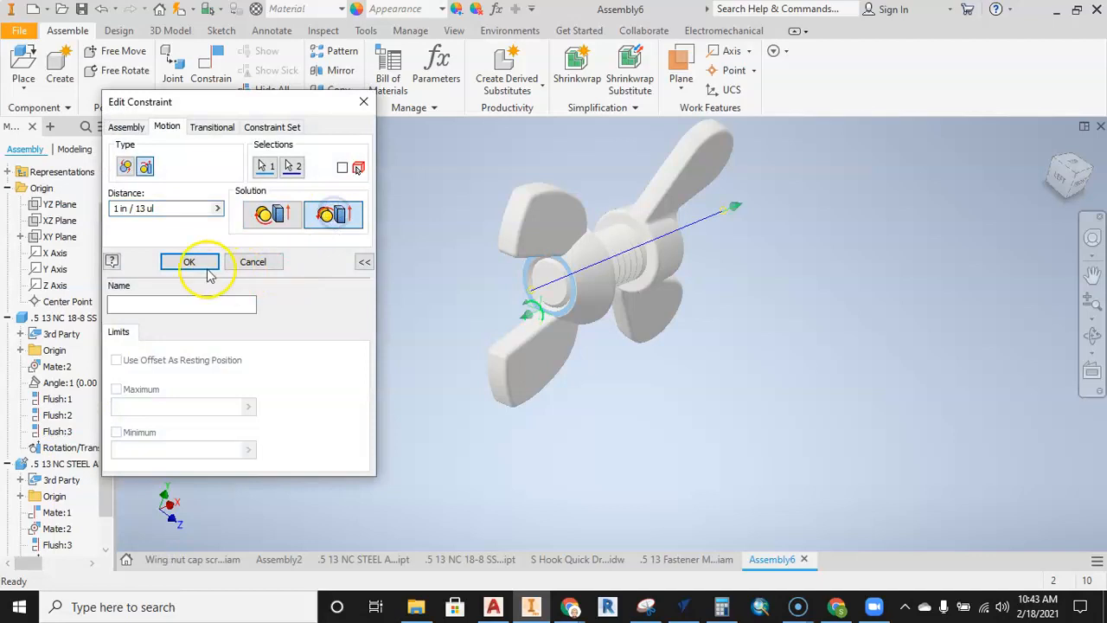
click(196, 262)
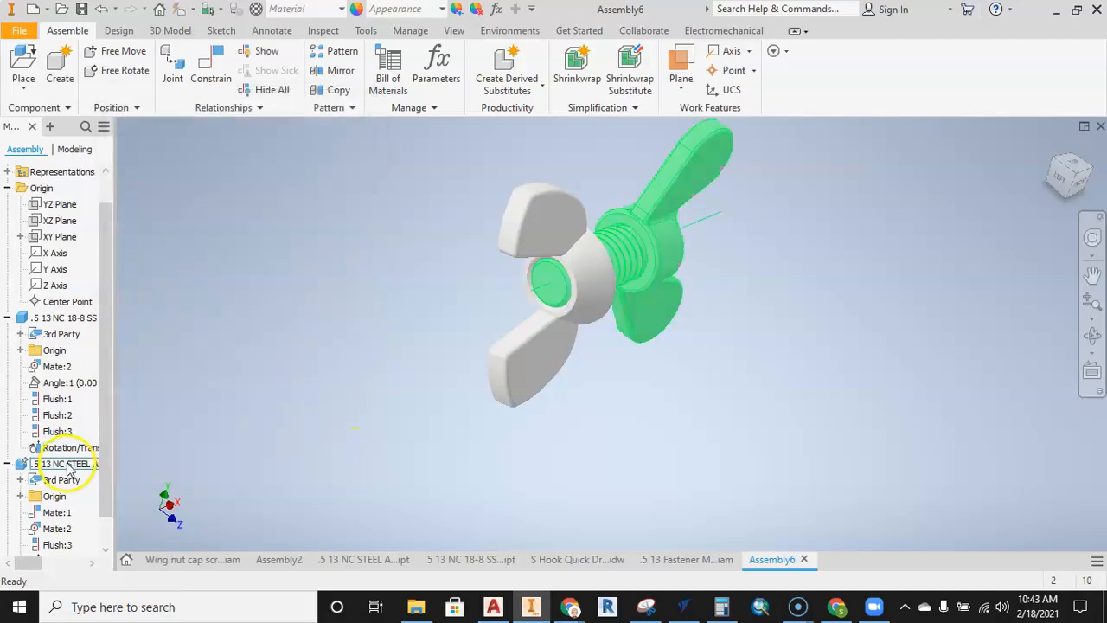
Play the Flush:3 drive forward to check the nut's rotation direction on the screw, and close the drive
click(55, 431)
right_click(57, 430)
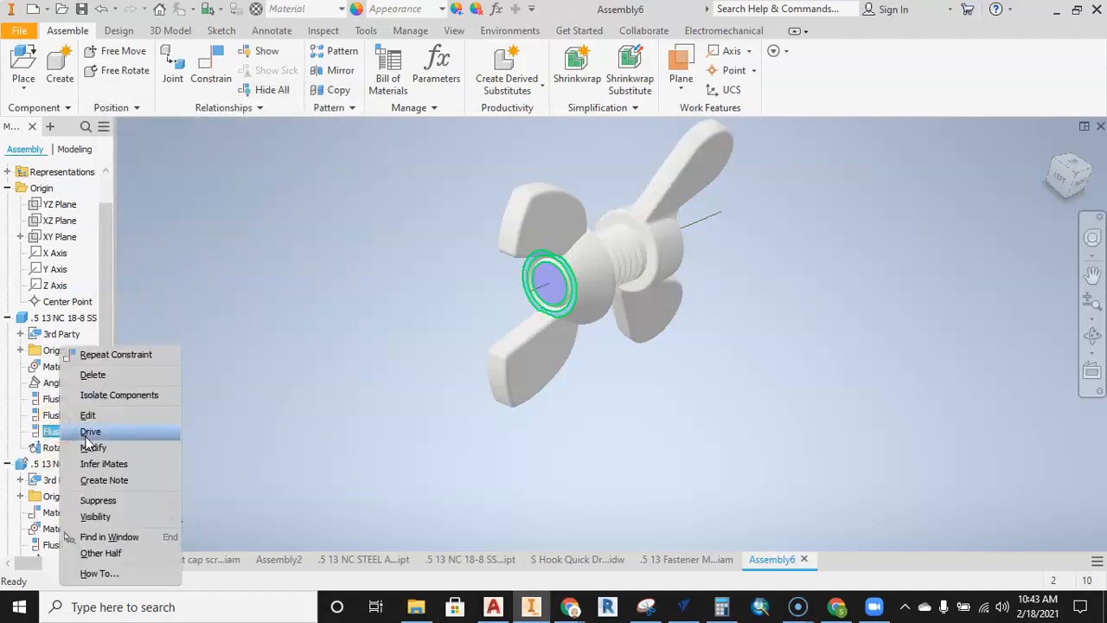
click(87, 435)
click(182, 155)
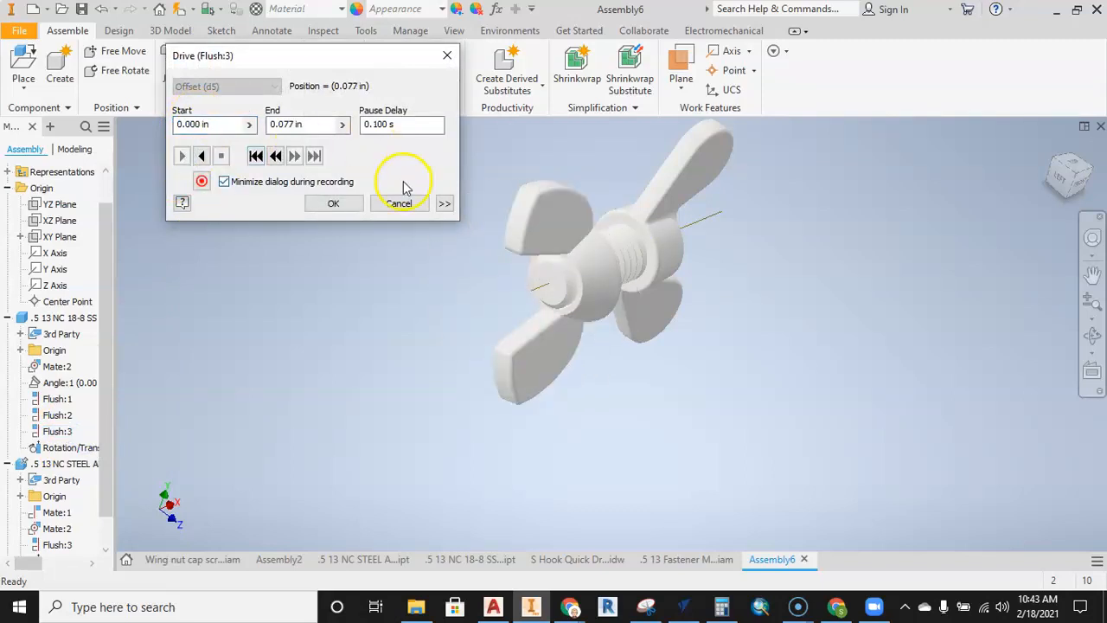
mouse_move(608, 173)
shift+middle_down()
mouse_move(605, 205)
mouse_move(611, 193)
mouse_move(565, 205)
mouse_move(585, 182)
mouse_move(655, 185)
mouse_move(623, 176)
shift+middle_up()
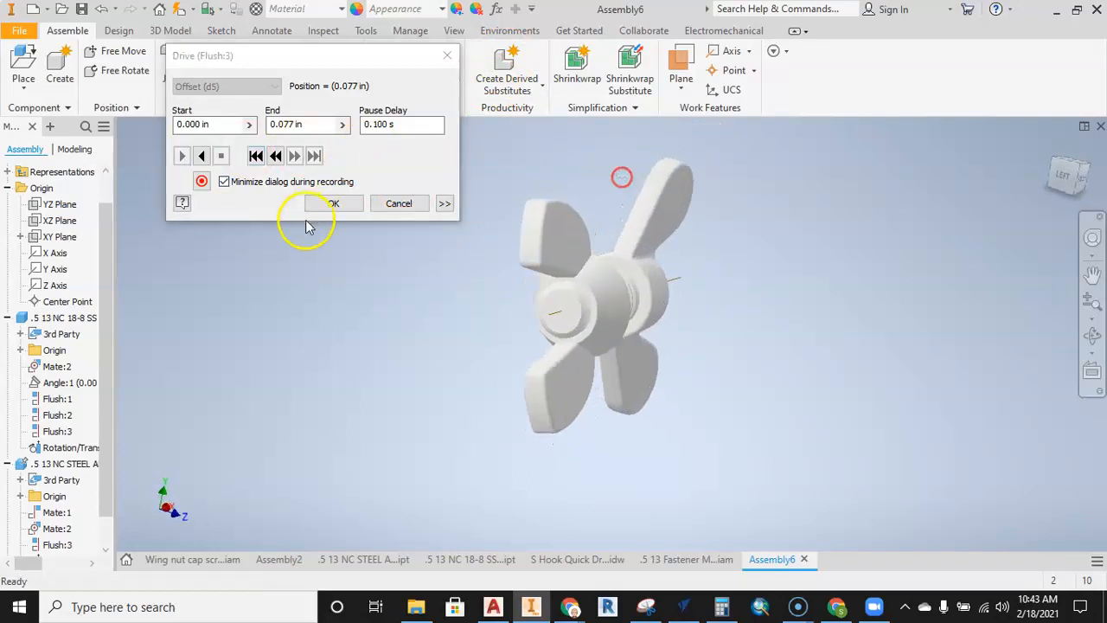
click(407, 201)
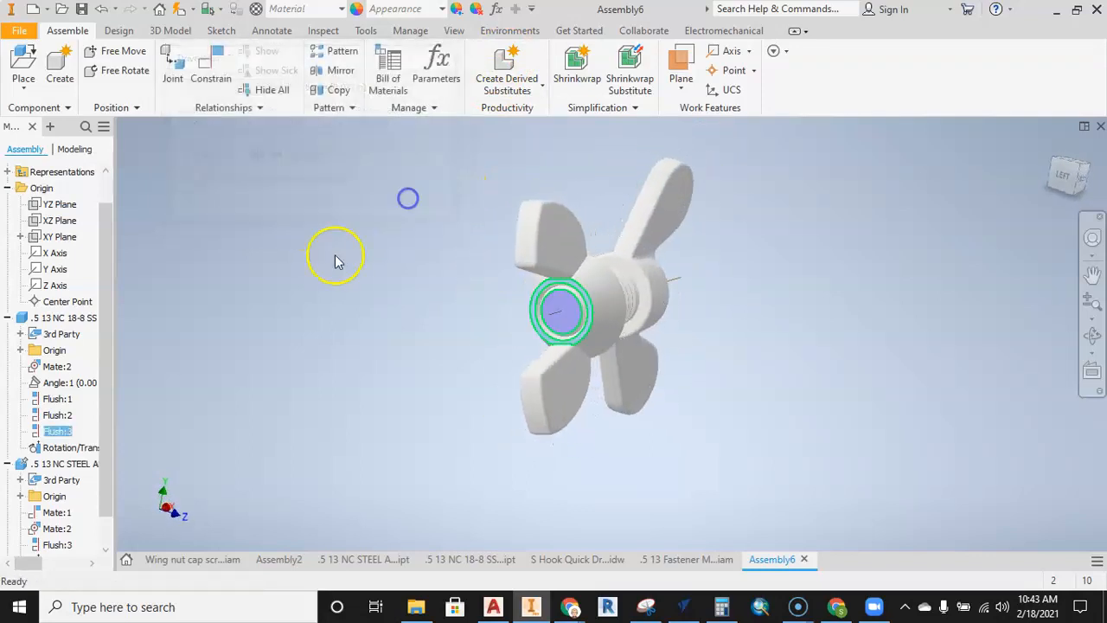
Save the assembly in the Fasteners folder as .5 13 Fastener Motion 2
click(21, 30)
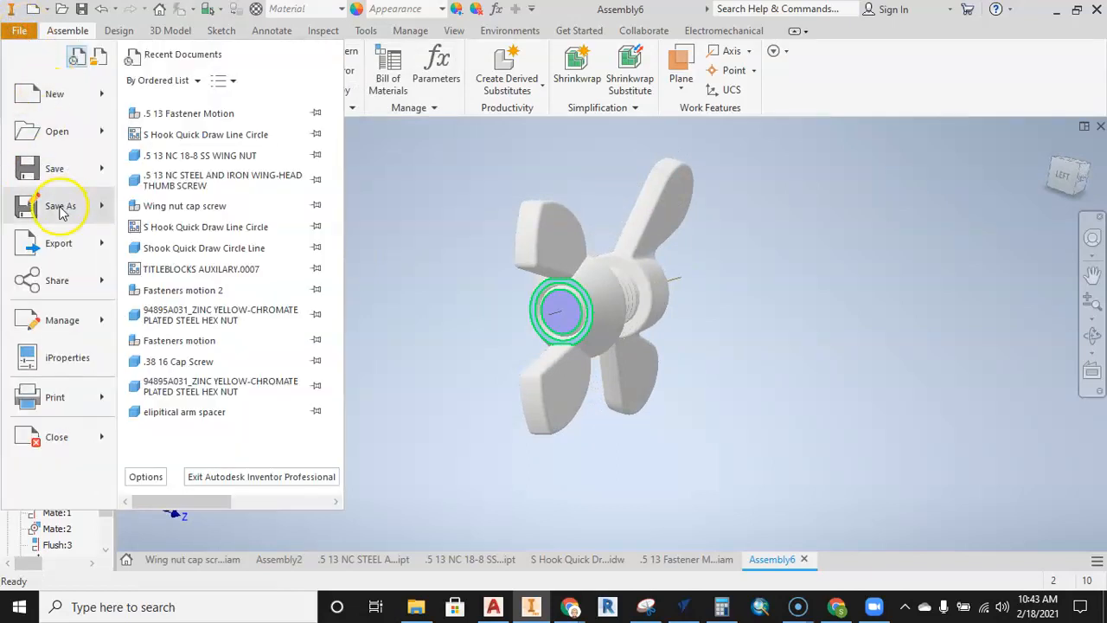
mouse_move(60, 209)
click(243, 98)
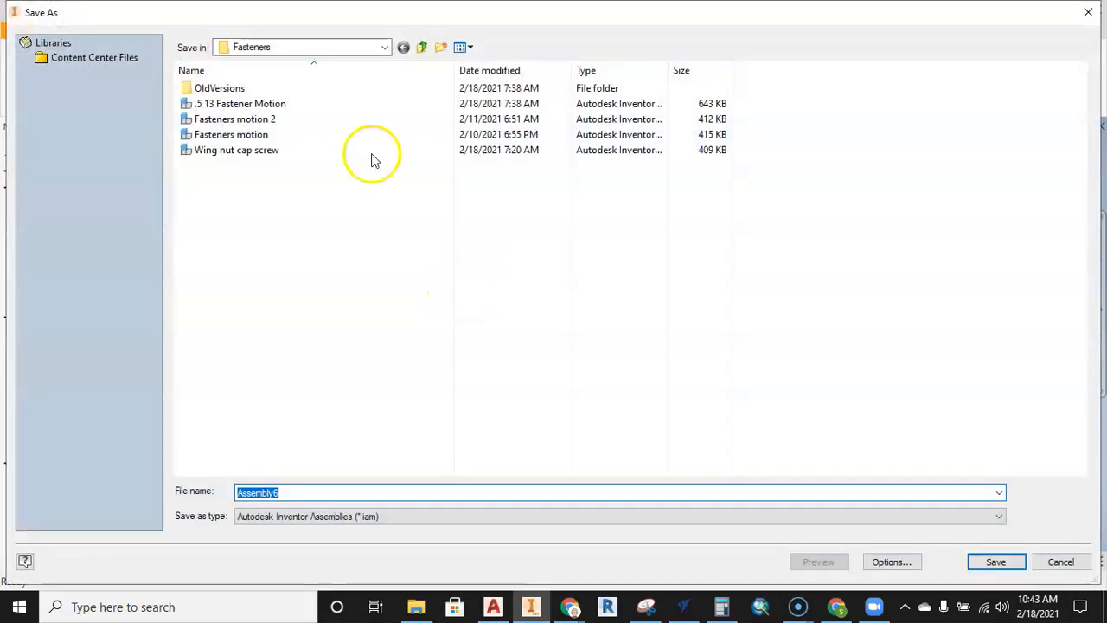
click(261, 103)
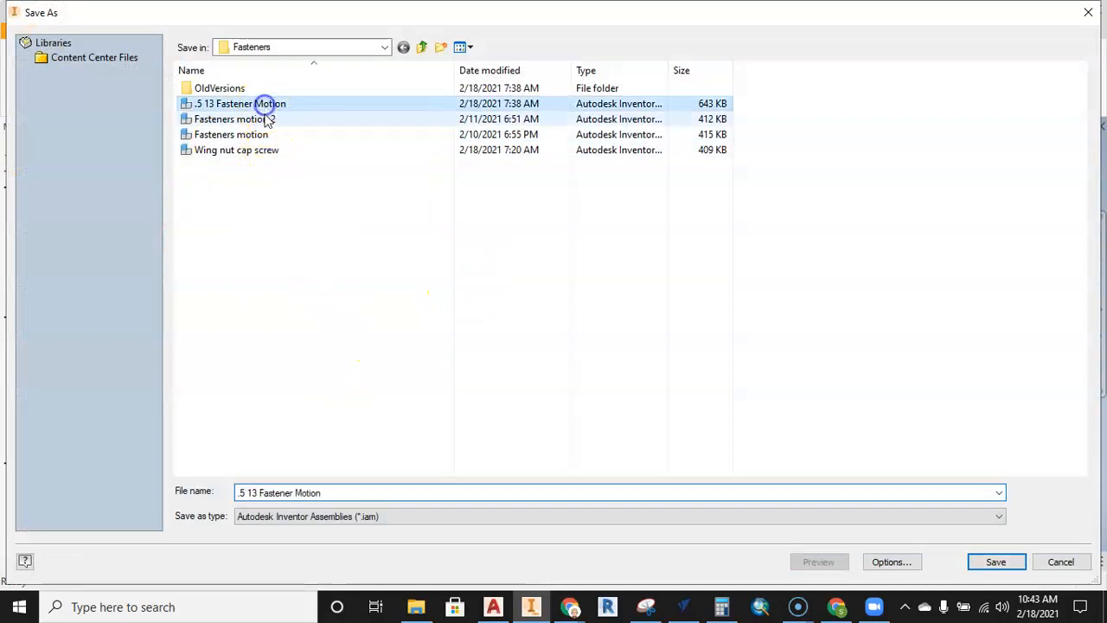
click(332, 491)
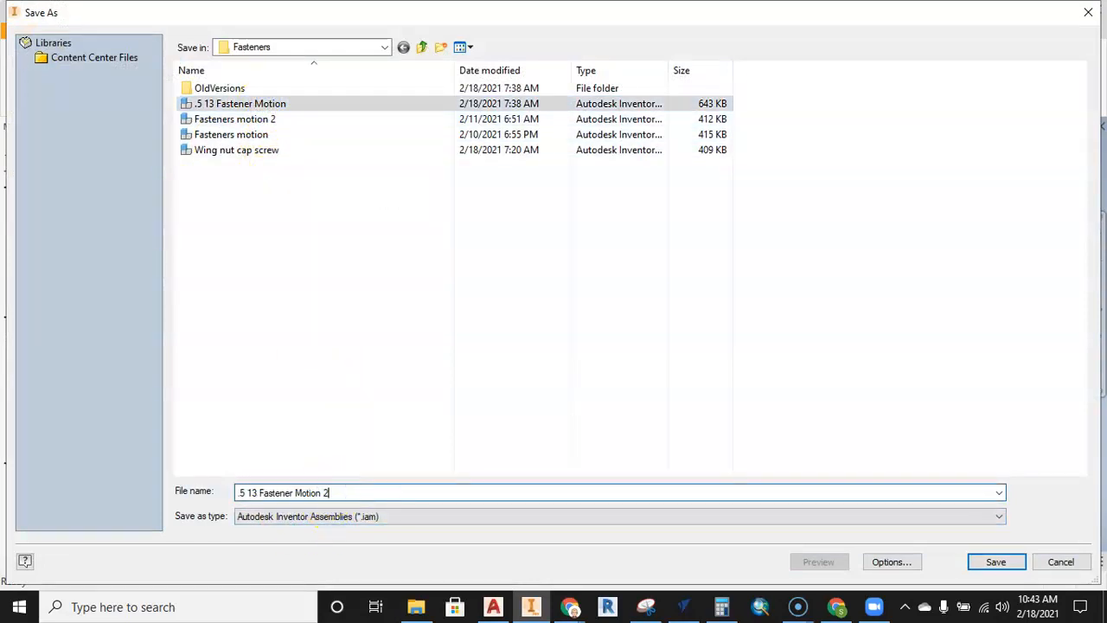
click(995, 561)
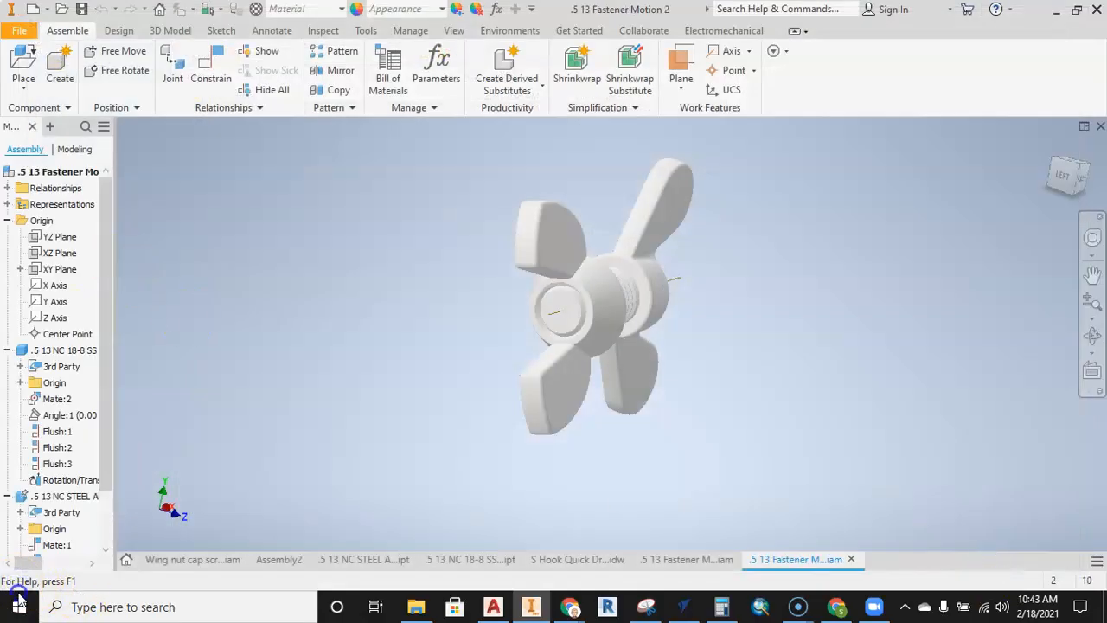
scroll(471, 348, up, 3)
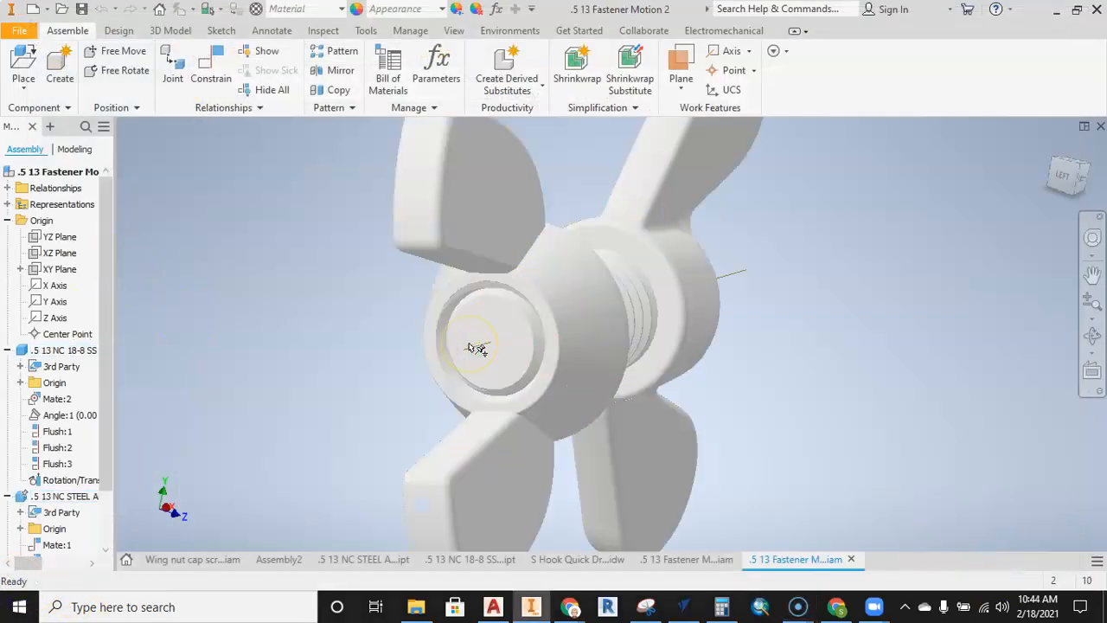
scroll(474, 348, down, 3)
shift+middle_drag(401, 342, 376, 311)
scroll(349, 342, up, 3)
scroll(365, 299, down, 3)
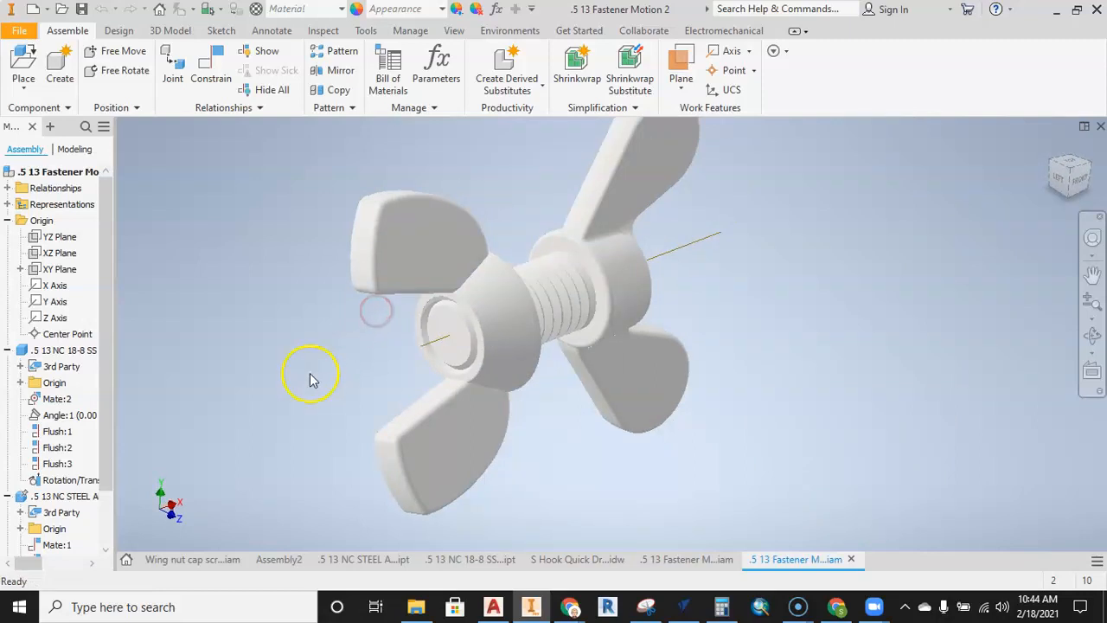